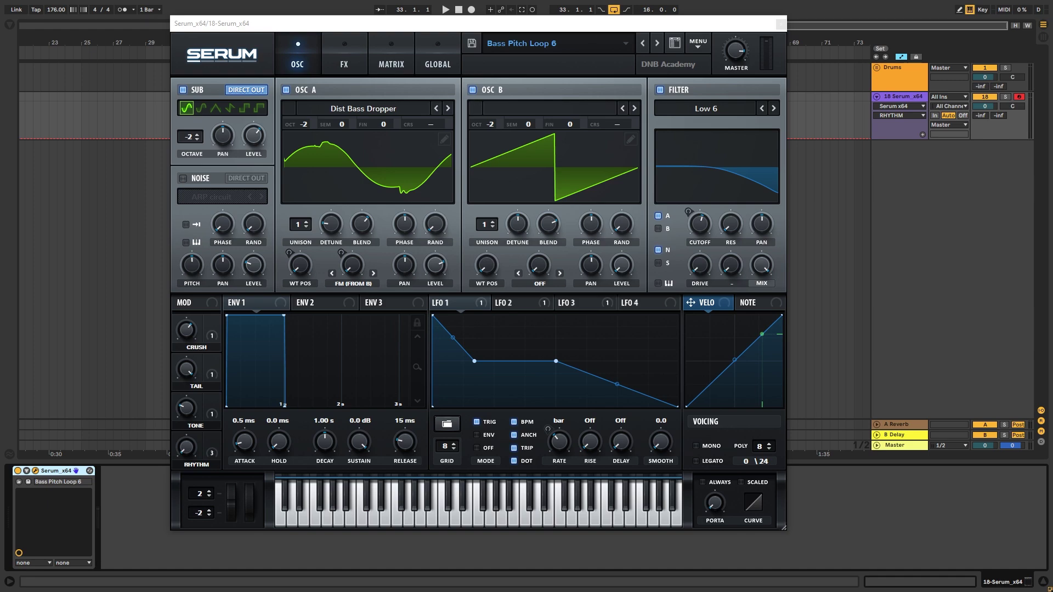
- Browse the DNB Academy bass presets and load Bass Pitch Loop 10
click(549, 43)
mouse_move(571, 82)
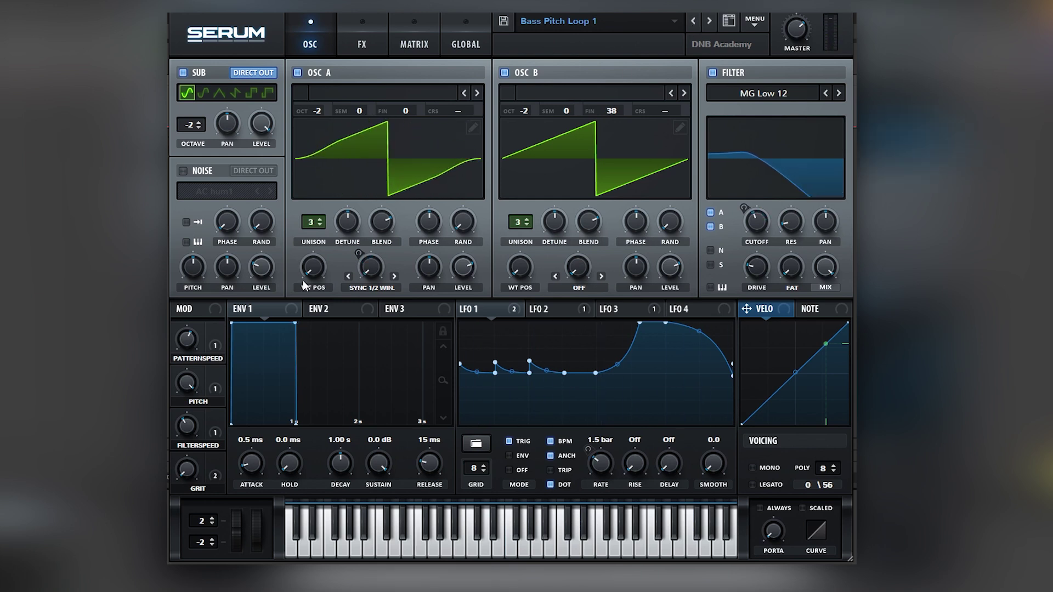
click(707, 25)
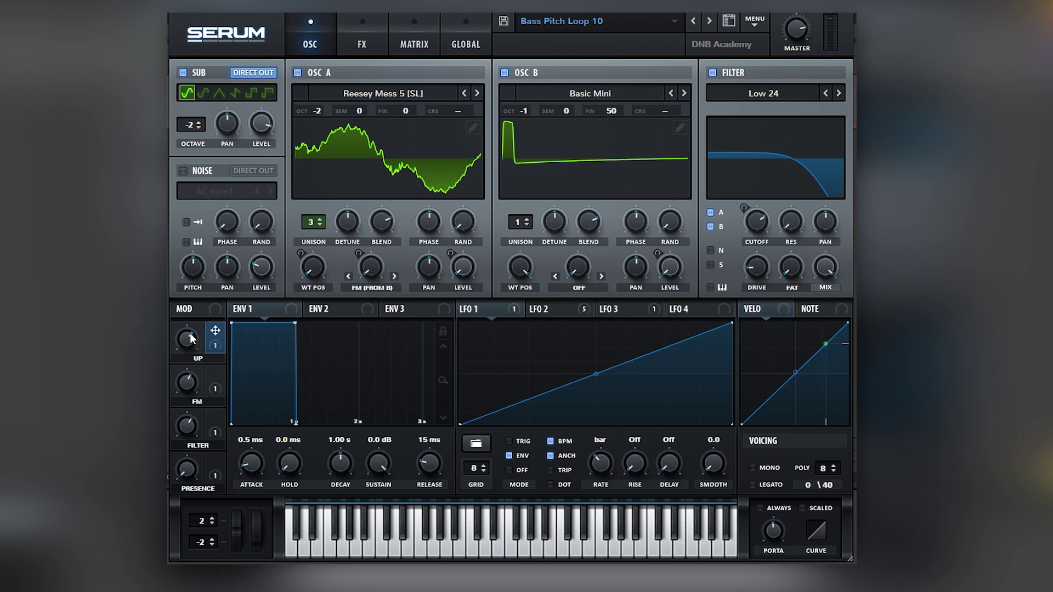
- Lower the UP macro to its minimum, play the bass loop, and raise the macro again to audition it
drag(188, 339, 170, 407)
key(space)
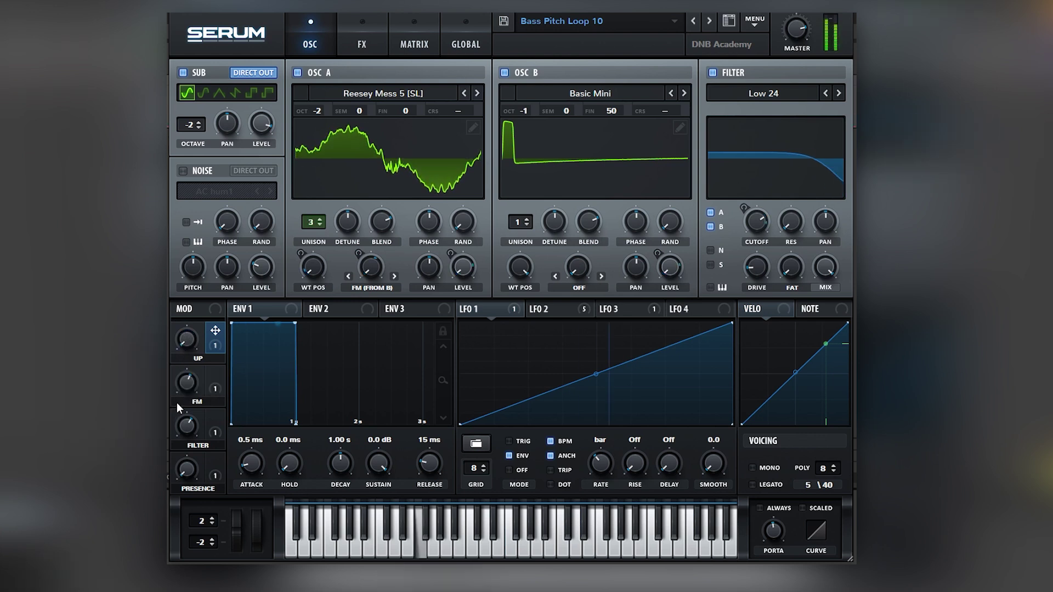
drag(186, 342, 196, 345)
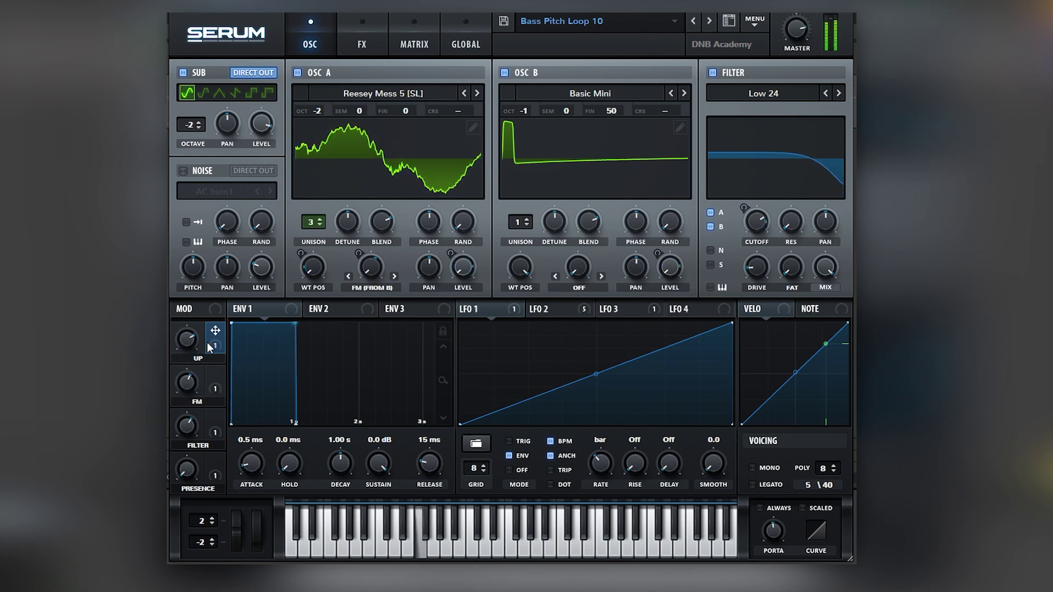
- Check the UP macro's modulation destinations and display the LFO 2 curve
right_click(209, 340)
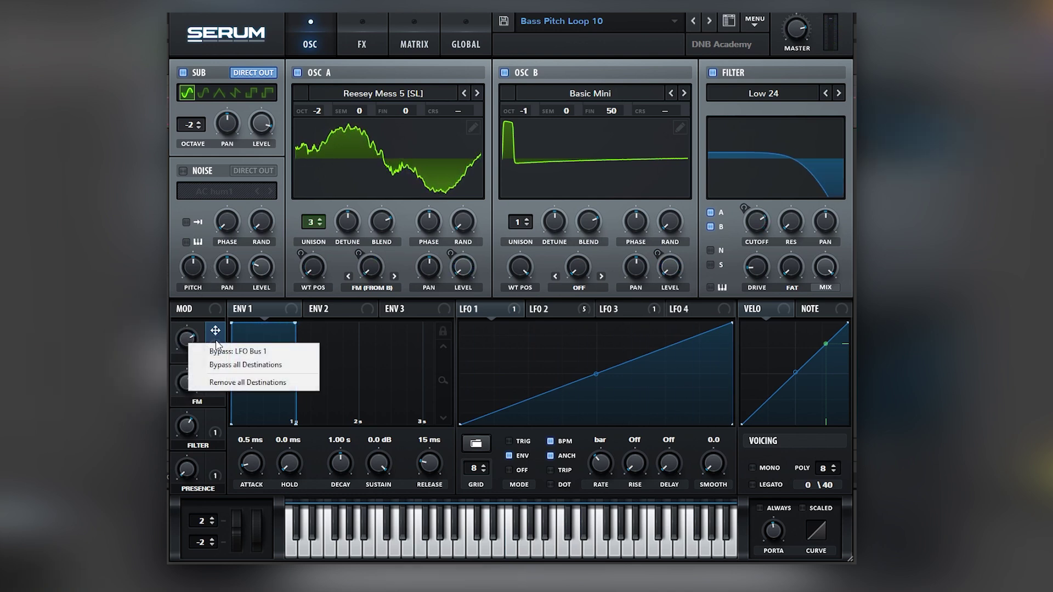
click(263, 350)
click(535, 311)
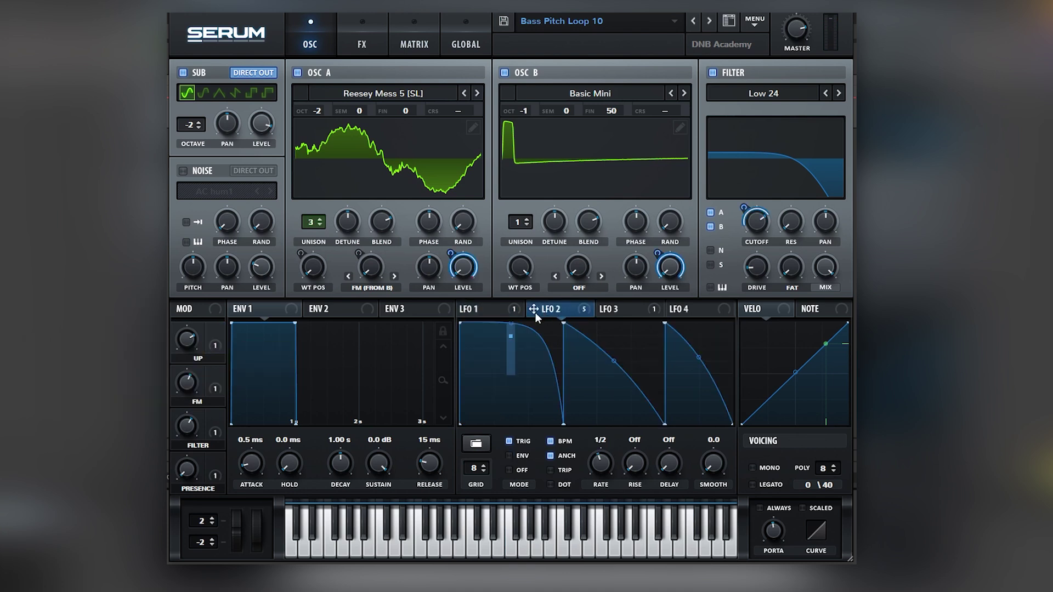
- Raise the UP macro to reshape the LFO 2 curve and list the LFO 2 destinations
mouse_move(190, 348)
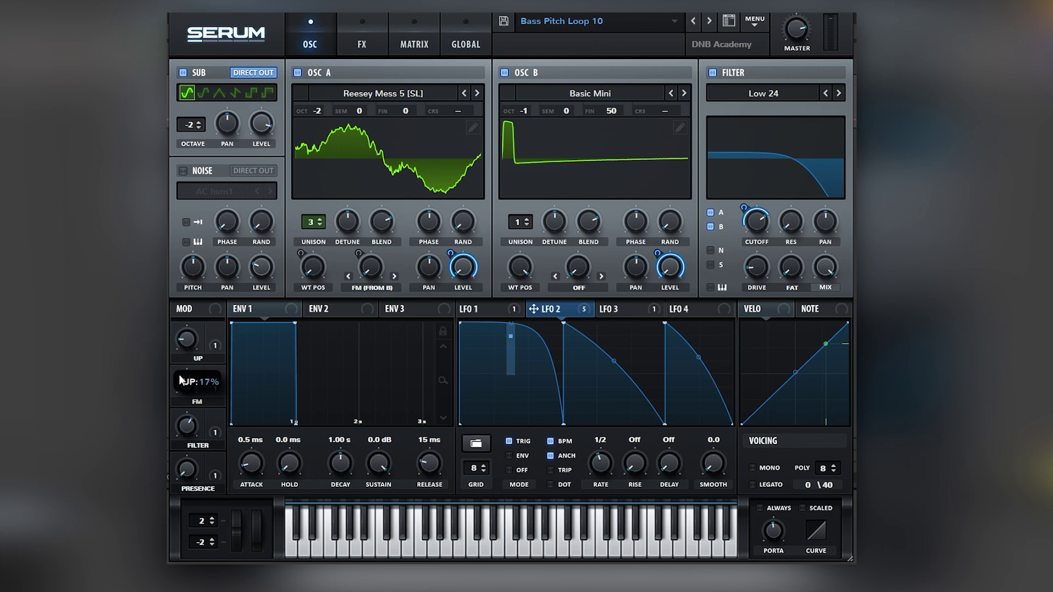
drag(188, 341, 207, 346)
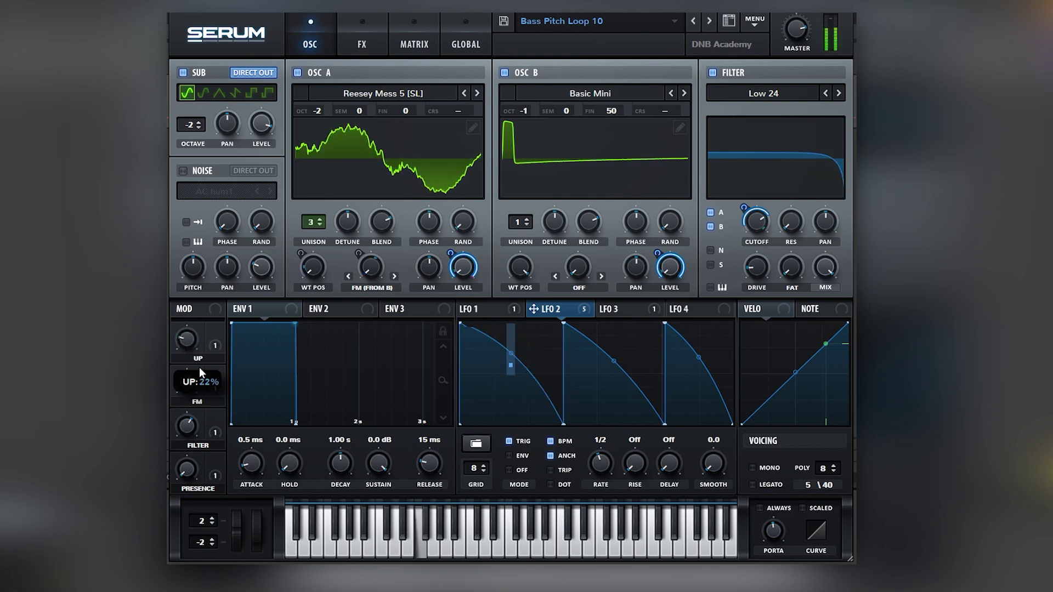
right_click(554, 310)
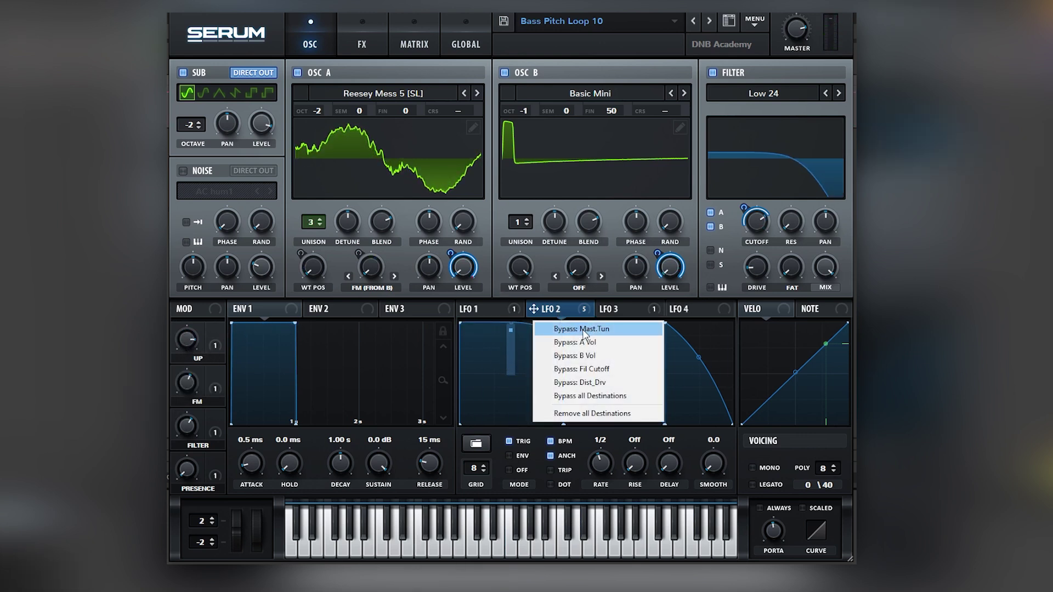
click(570, 314)
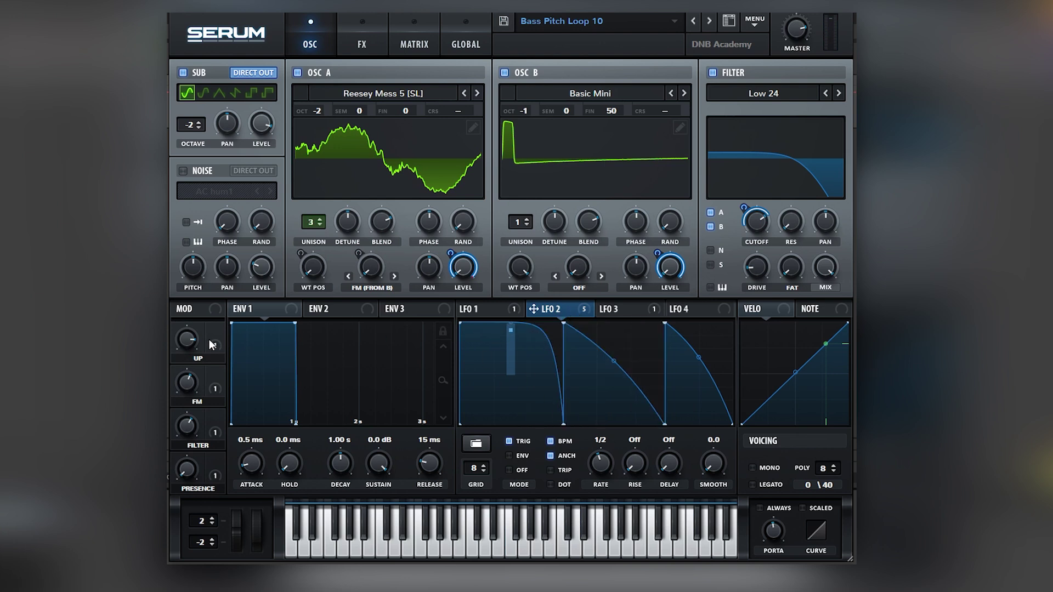
- Turn the UP macro down to its minimum and review which parameters LFO 2 modulates
drag(190, 337, 187, 404)
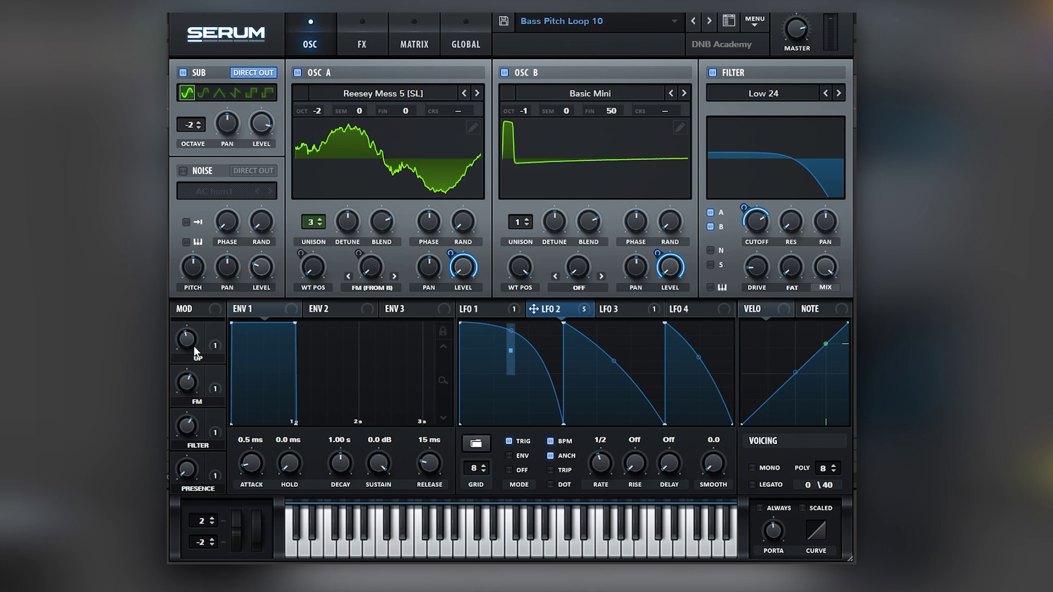
drag(189, 339, 186, 394)
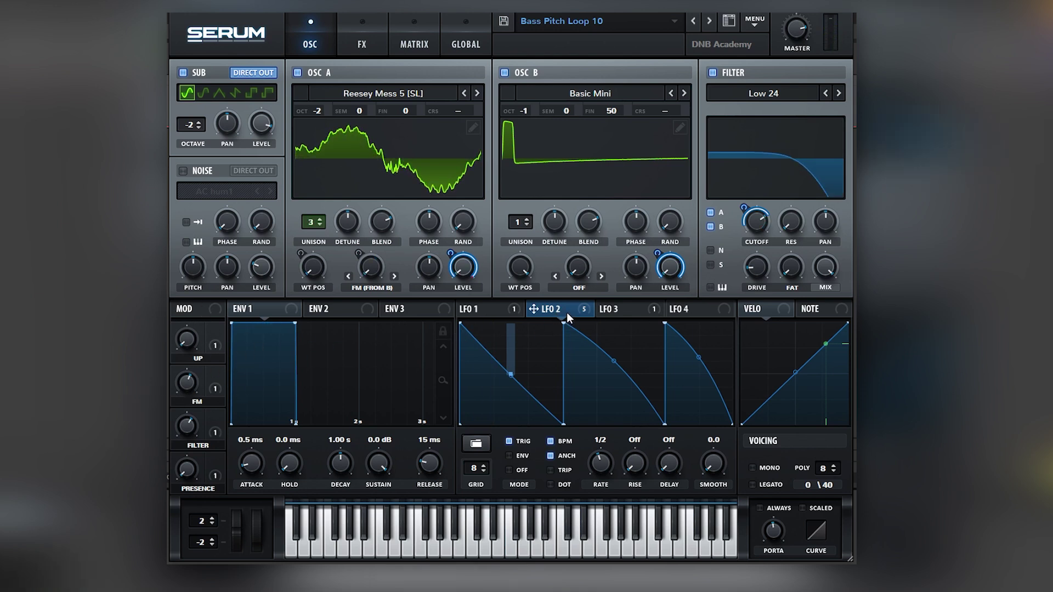
right_click(543, 310)
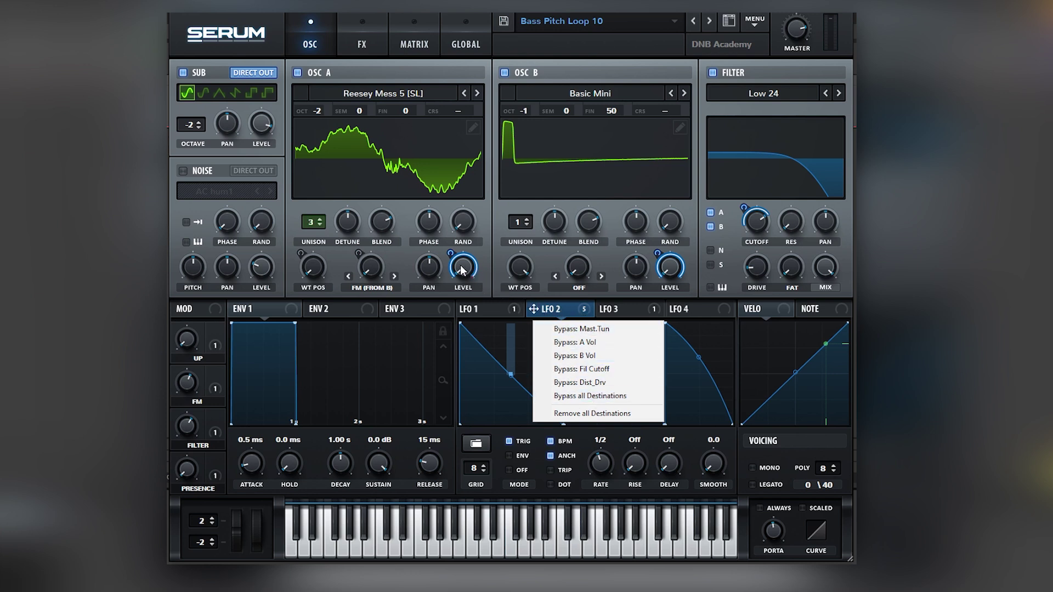
click(570, 320)
- Sweep the FM macro while playing, leave it at 42%, and raise the FILTER macro
mouse_move(195, 385)
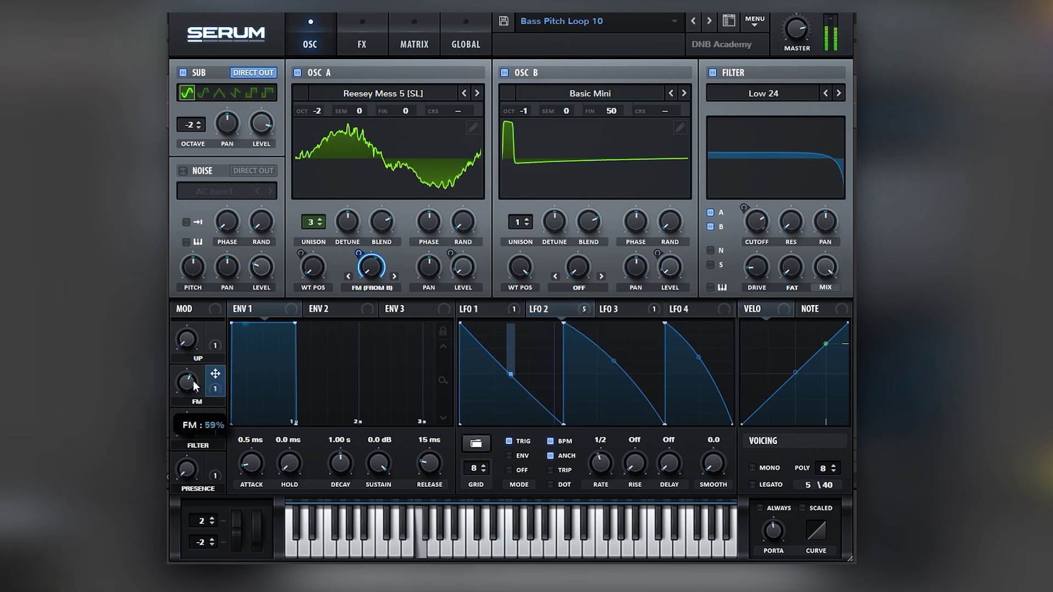
drag(194, 385, 228, 338)
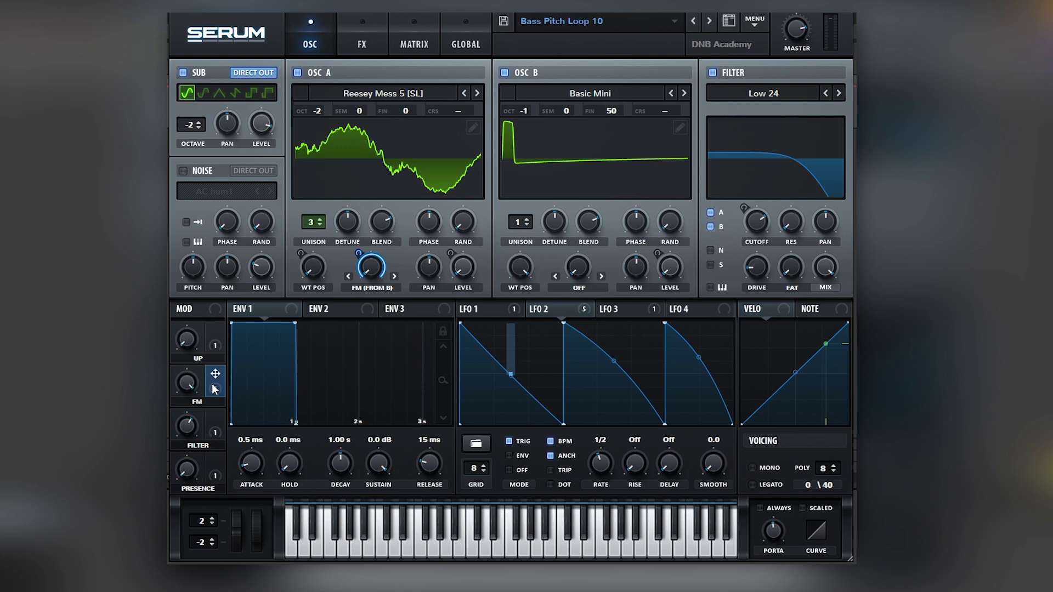
drag(215, 389, 219, 270)
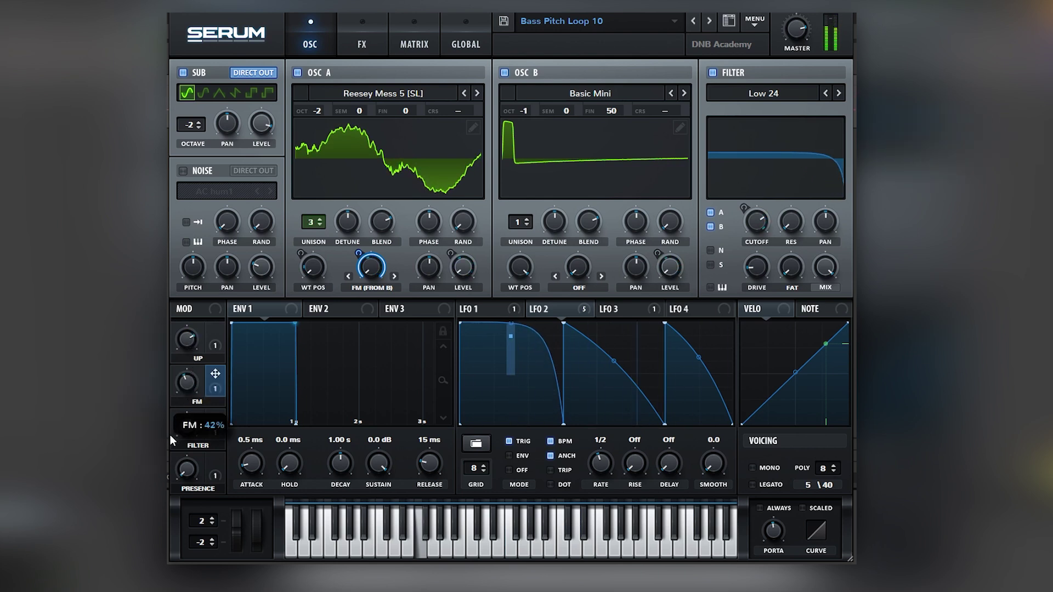
click(212, 427)
mouse_move(185, 429)
mouse_down()
mouse_move(196, 400)
mouse_move(172, 497)
mouse_move(177, 446)
mouse_move(199, 399)
mouse_move(194, 417)
mouse_up()
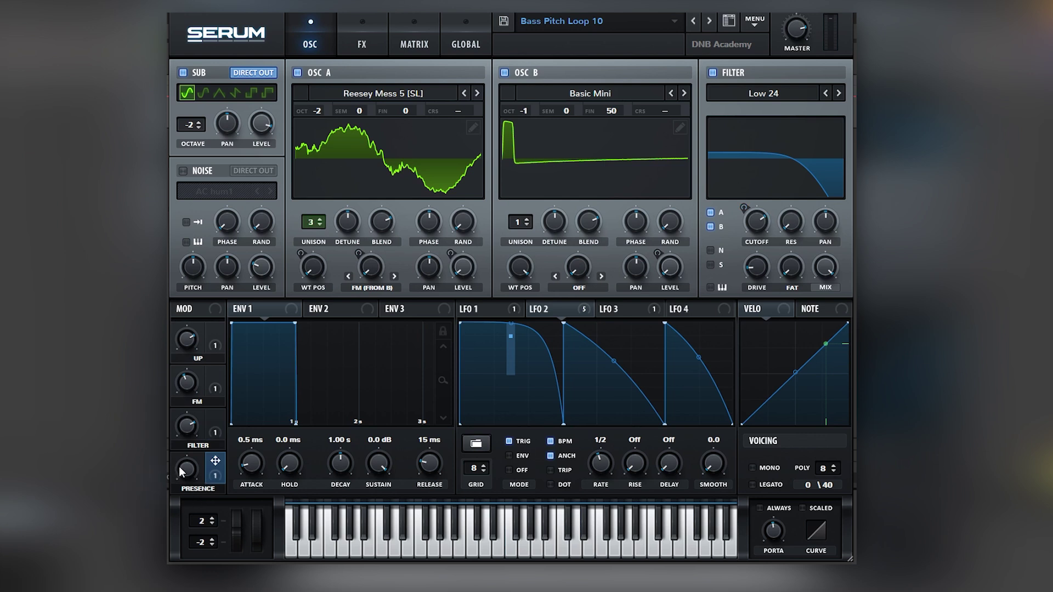
- Try the PRESENCE macro and show the EQ it modulates in the effects rack
drag(181, 471, 195, 505)
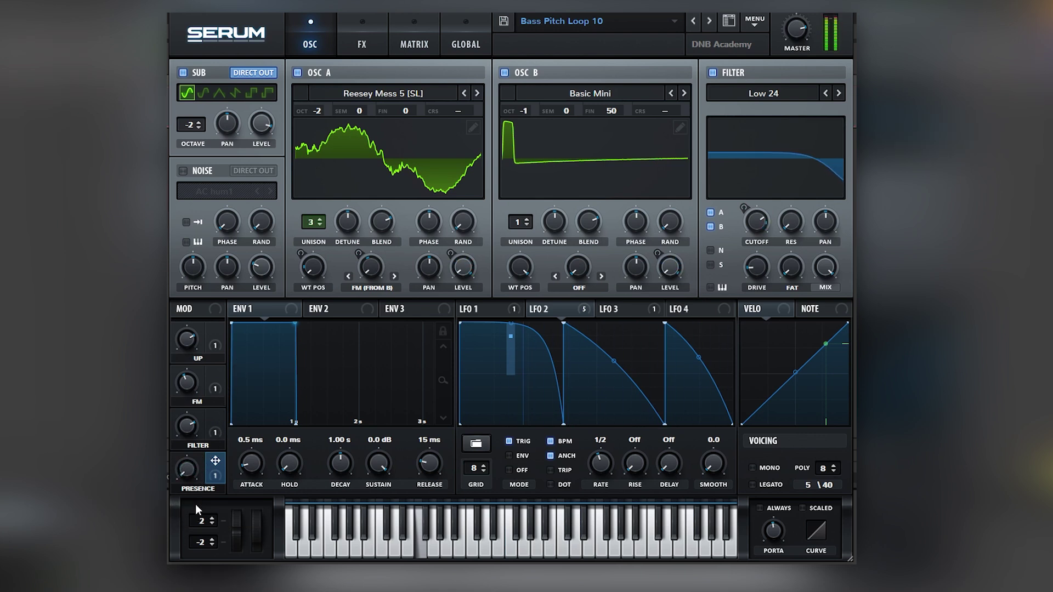
right_click(215, 475)
click(355, 39)
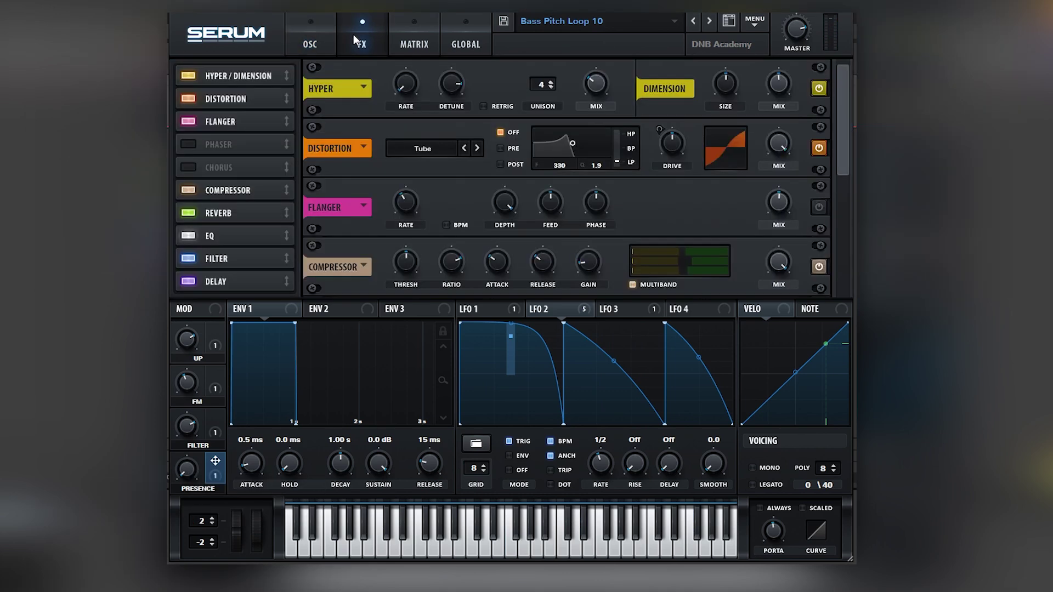
click(239, 240)
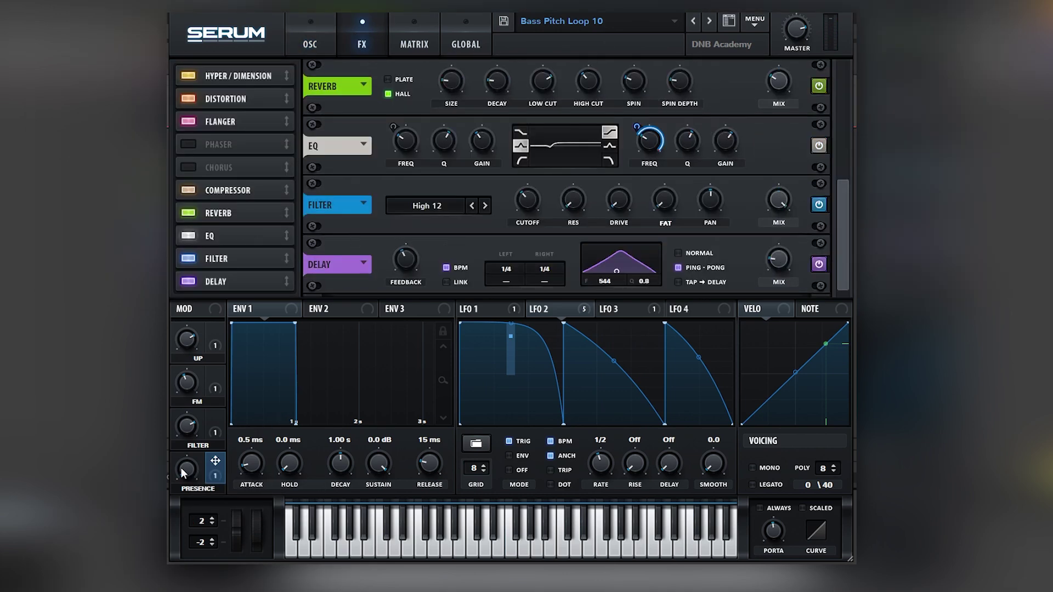
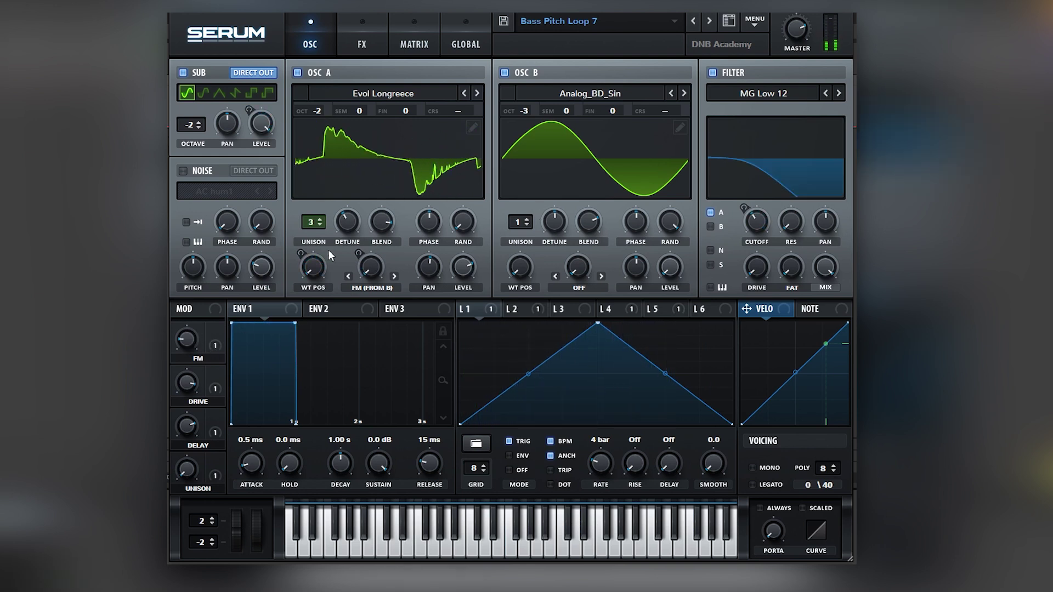
- Load the Bass Pitch Loop 8 preset, audition it, and look through its LFO tabs
mouse_move(805, 25)
mouse_down()
mouse_move(808, 10)
mouse_move(805, 25)
mouse_up()
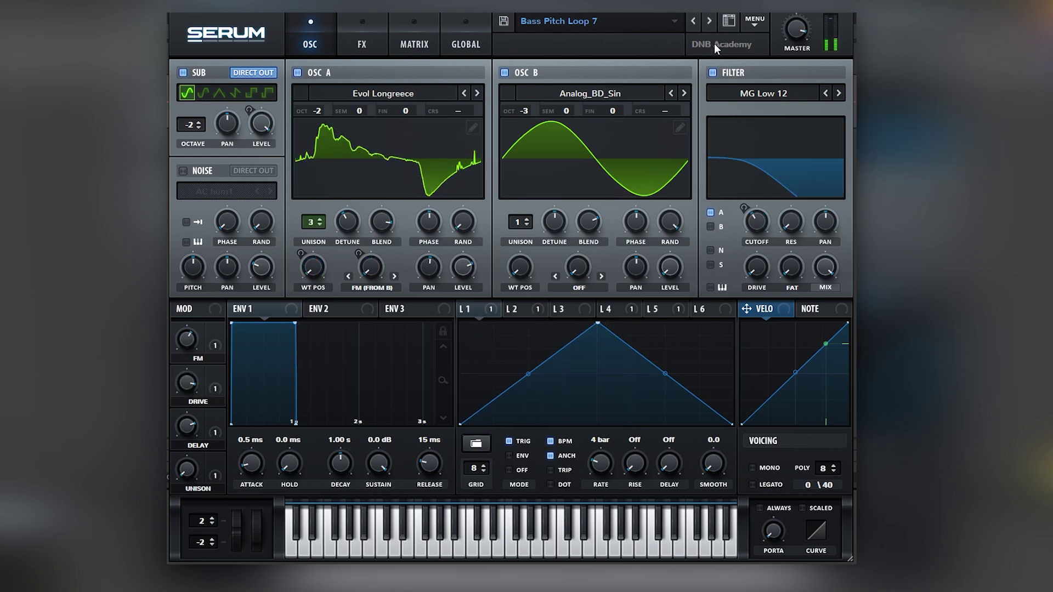
click(708, 21)
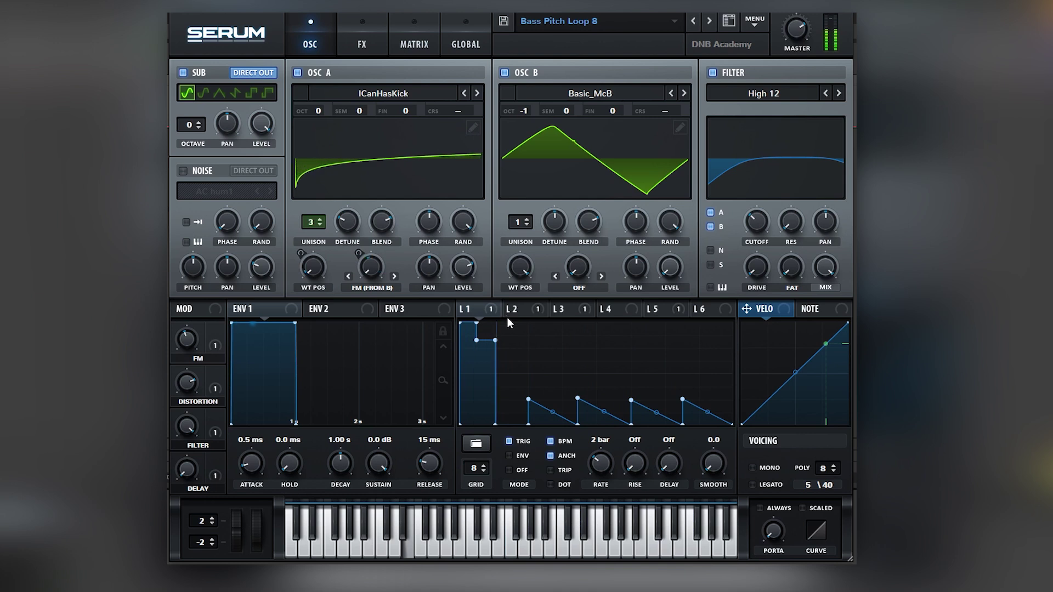
mouse_move(796, 28)
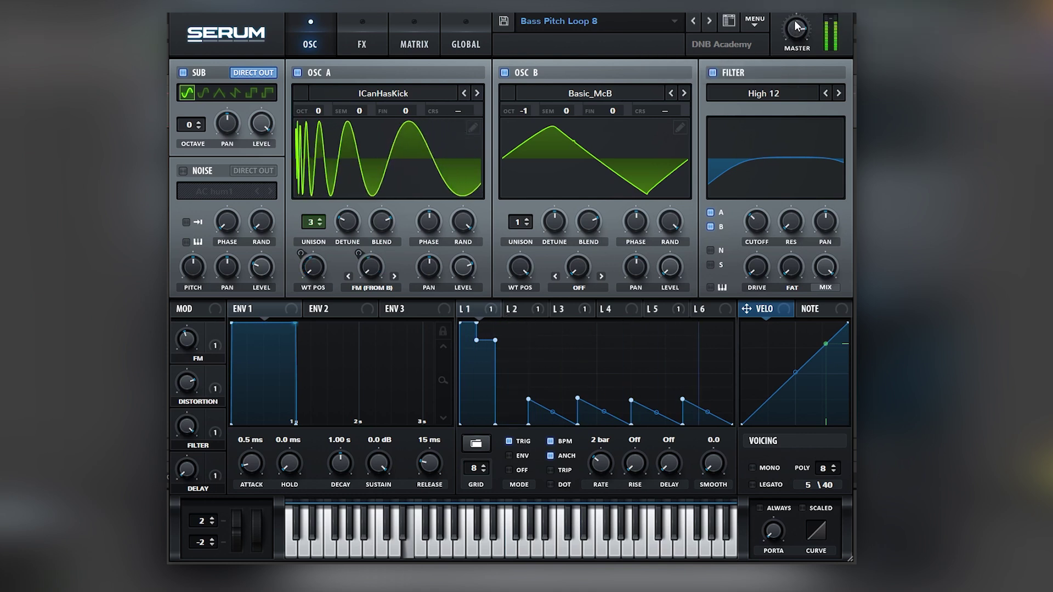
click(531, 309)
click(565, 308)
click(492, 310)
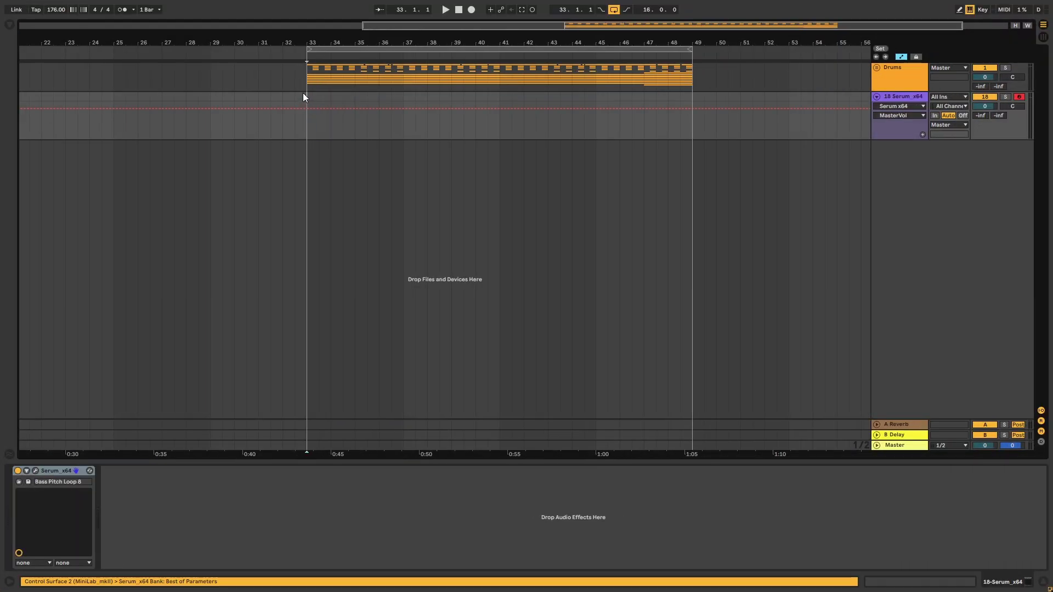
- Leave the Serum window, select the Kick track in the Ableton Live arrangement, and play the drum loop
drag(303, 97, 367, 96)
click(877, 67)
click(973, 136)
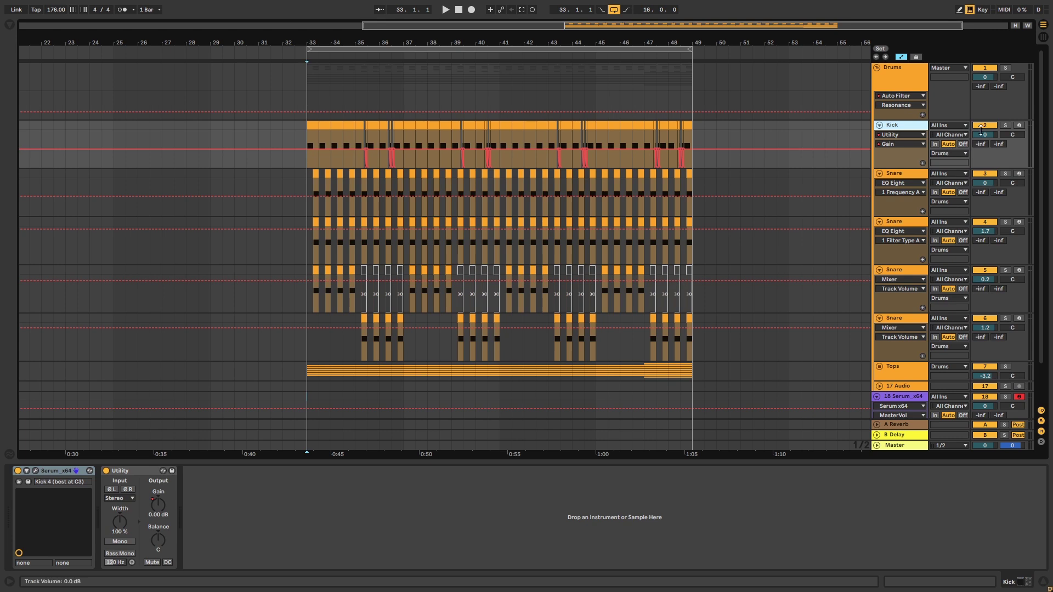
key(space)
scroll(904, 137, down, 2)
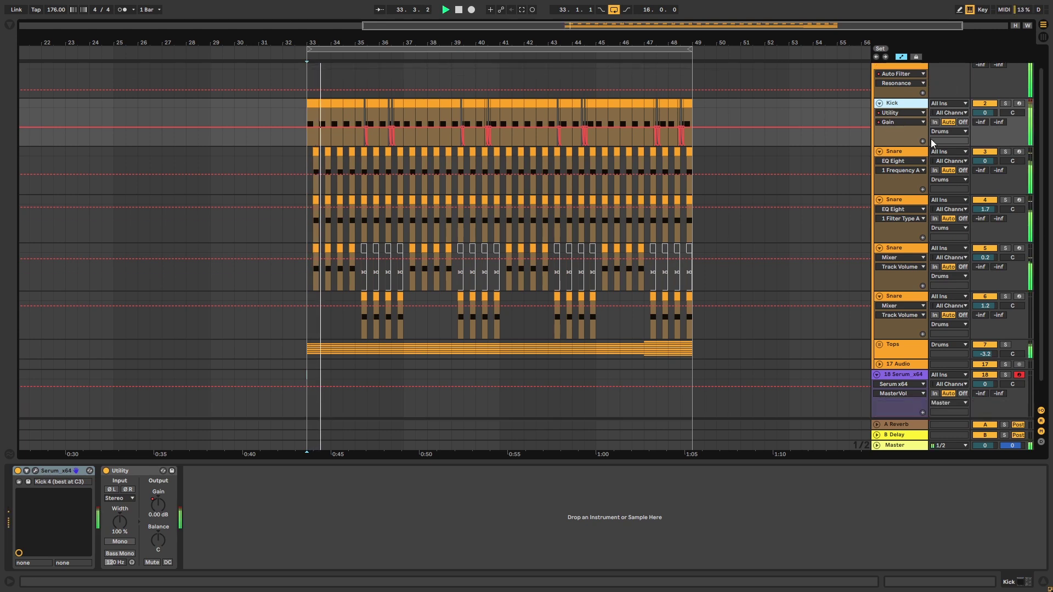
- Show the Serum preset on the Kick track and solo that track
click(35, 471)
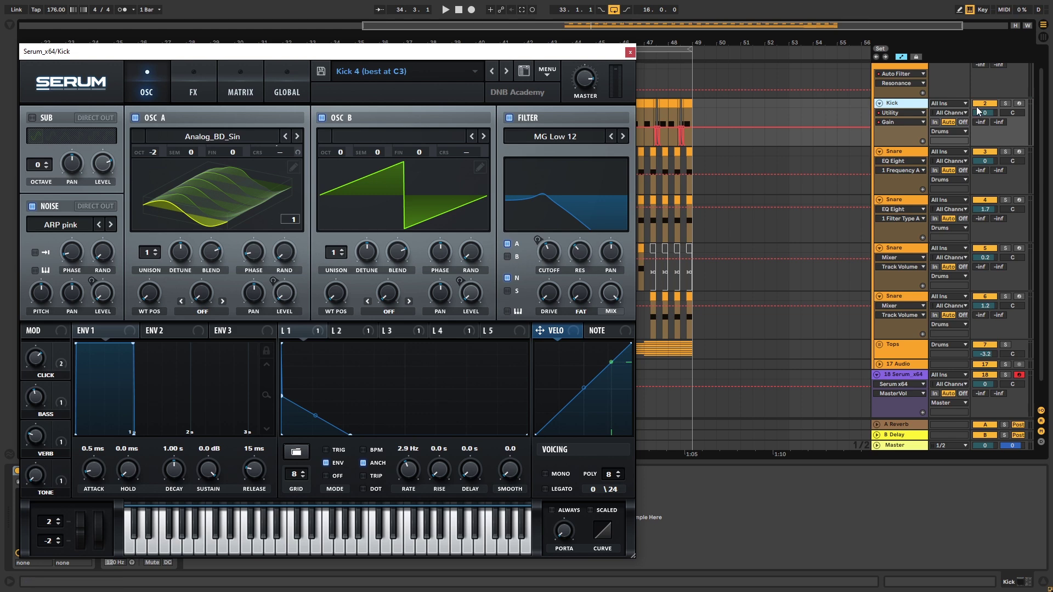
click(1005, 103)
click(631, 52)
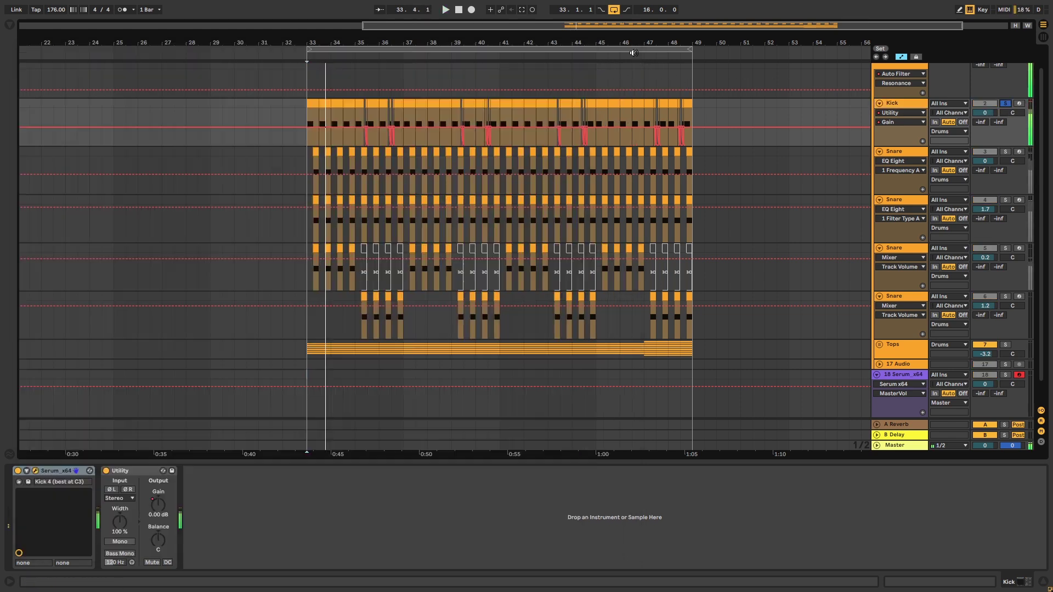
- Solo the Snare on track 5, play it, and view the Serum preset behind it
click(1003, 249)
click(890, 276)
key(space)
drag(551, 91, 623, 47)
click(744, 48)
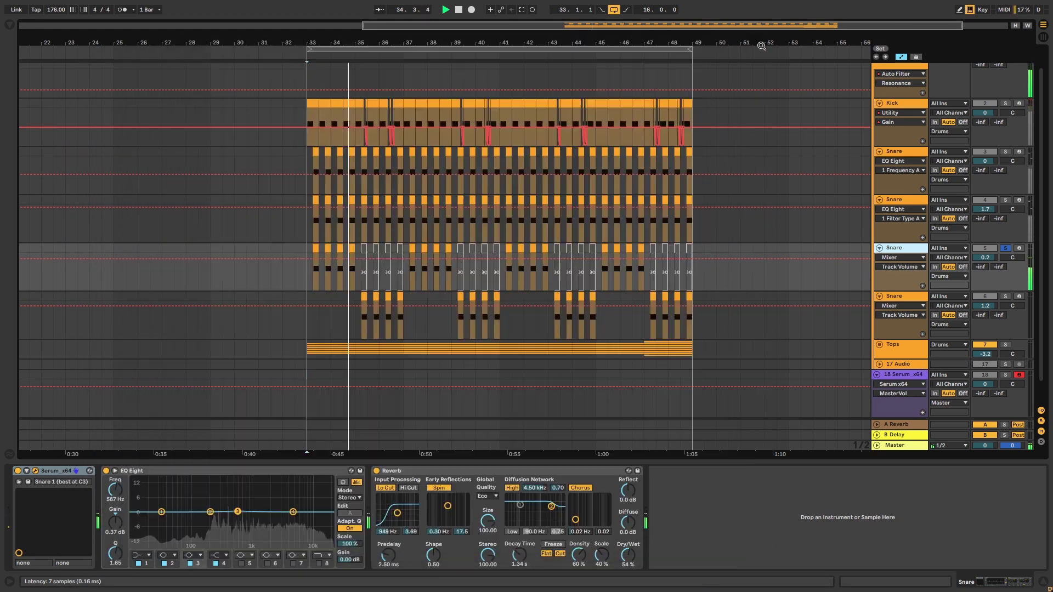
- Solo the Snare on track 6, play it from bar 35, and view its Serum preset
click(423, 305)
click(1003, 297)
click(901, 296)
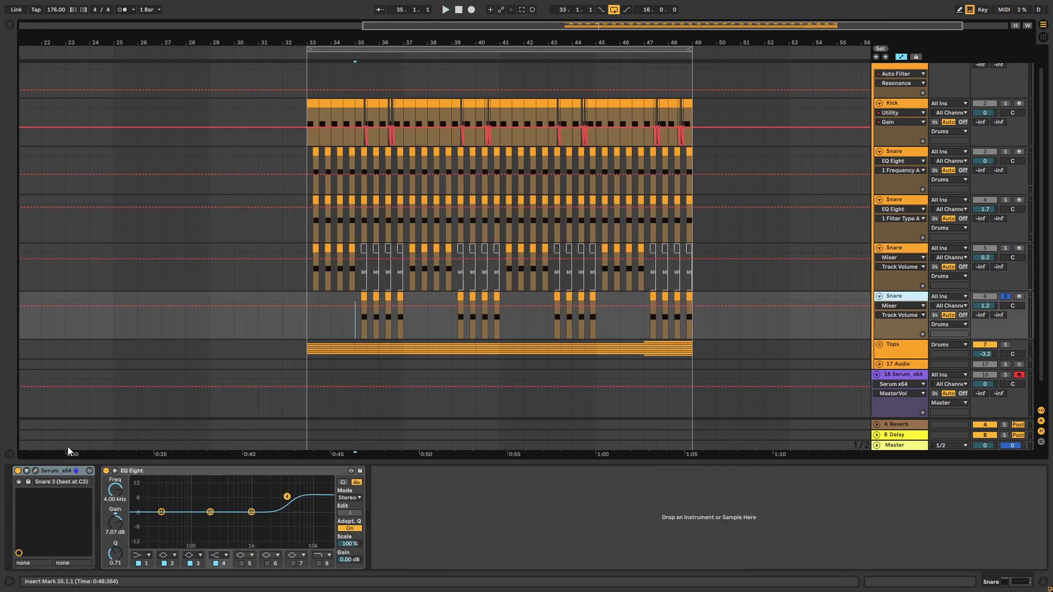
key(space)
click(35, 471)
drag(524, 90, 620, 73)
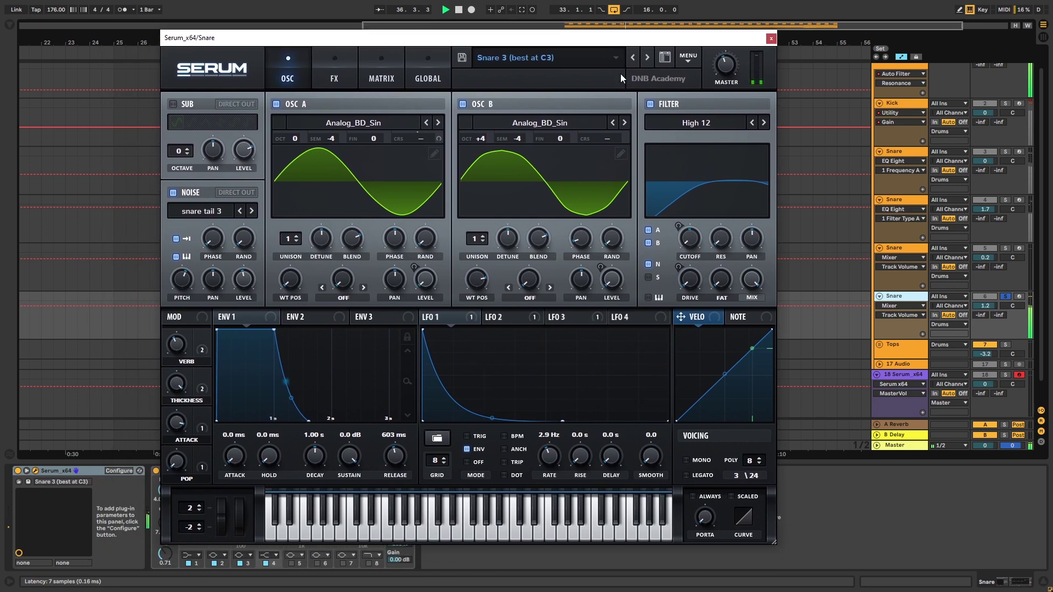
click(771, 68)
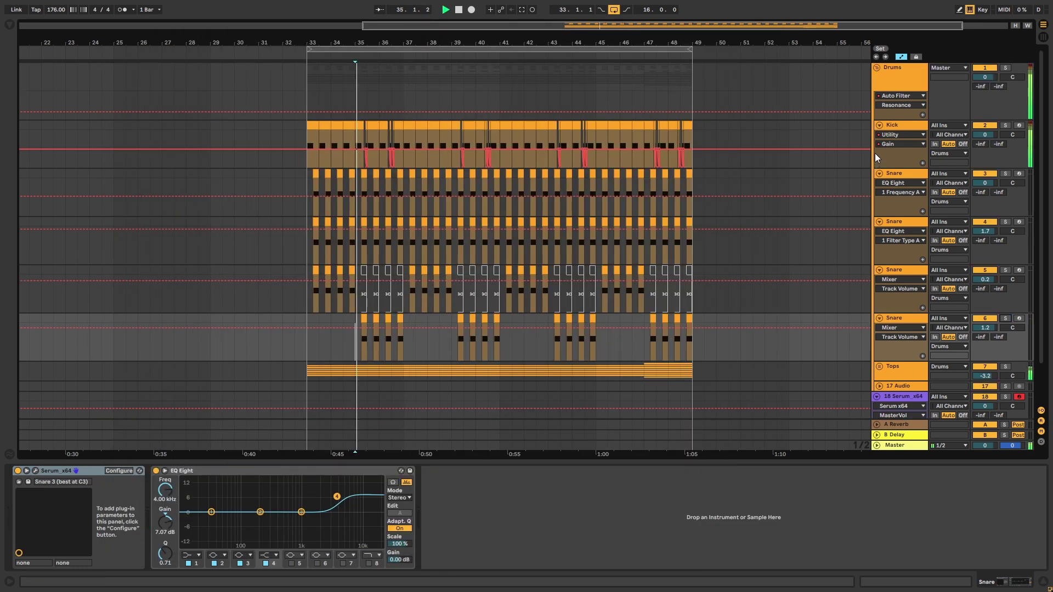
- Stop playback, fold all the drum tracks, and collapse the Drums group
key(space)
alt+click(878, 125)
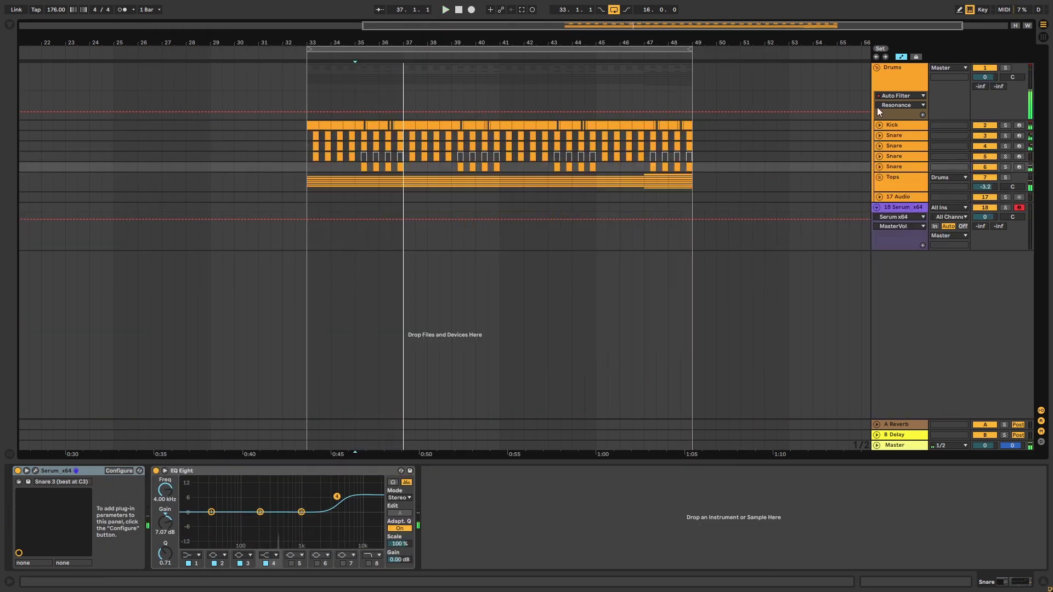
click(876, 68)
- Group the Serum track and name the new group Bass
click(897, 97)
key(ctrl+g)
key(ctrl+r)
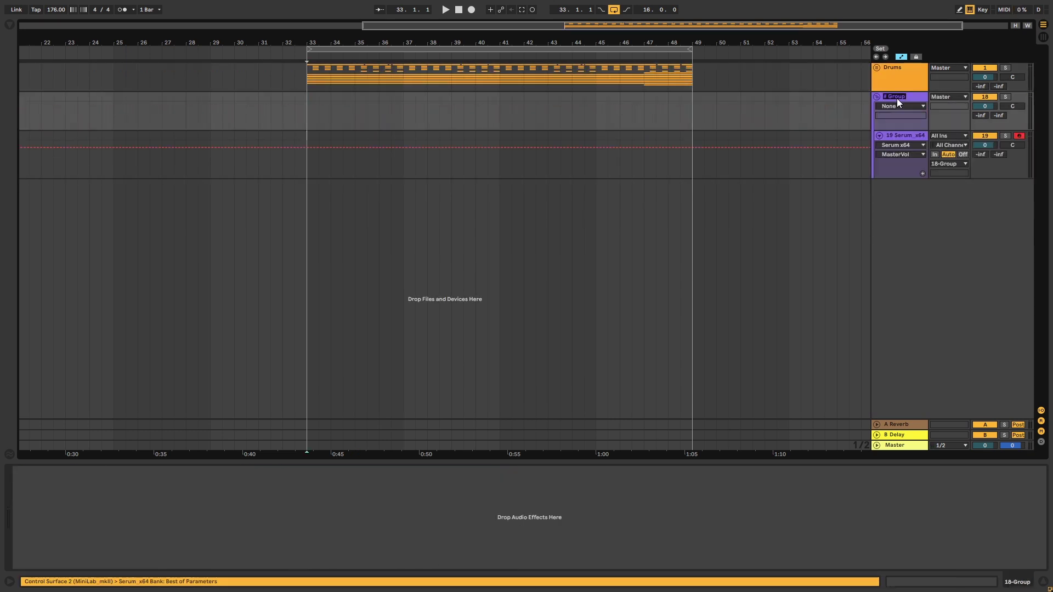
text(Bass)
key(Return)
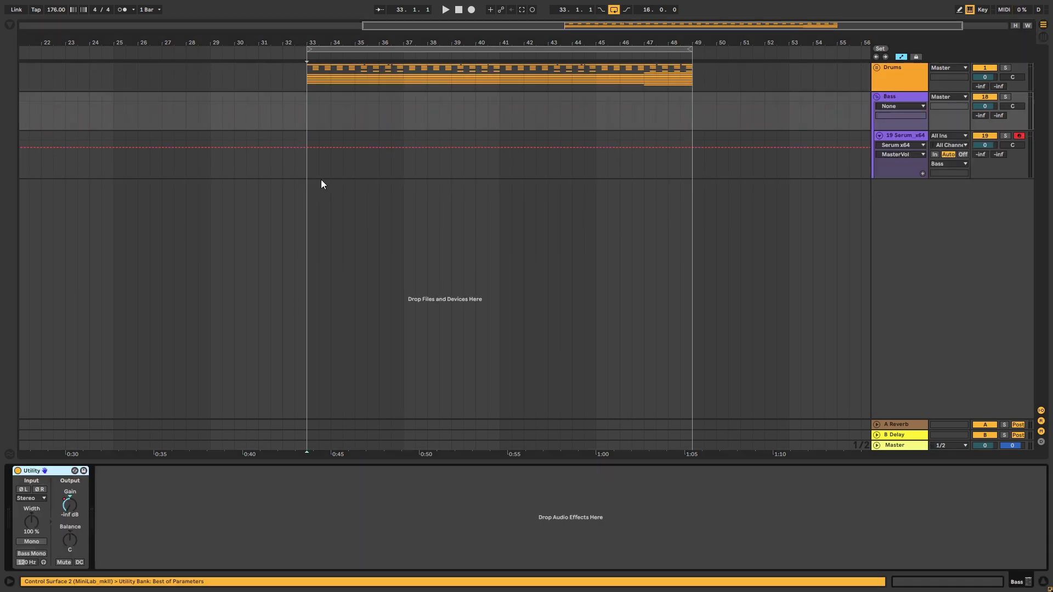
- Create a one-bar MIDI clip at bar 33 on the Serum track, fill it with a D#2 note, and audition it
drag(300, 173, 337, 137)
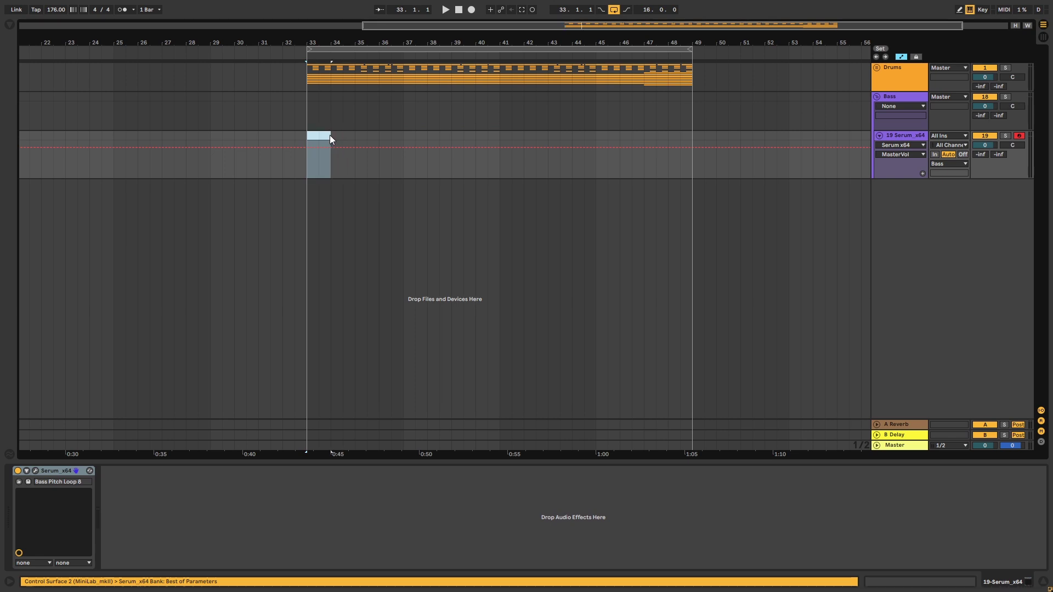
double_click(330, 136)
key(space)
drag(170, 451, 1044, 422)
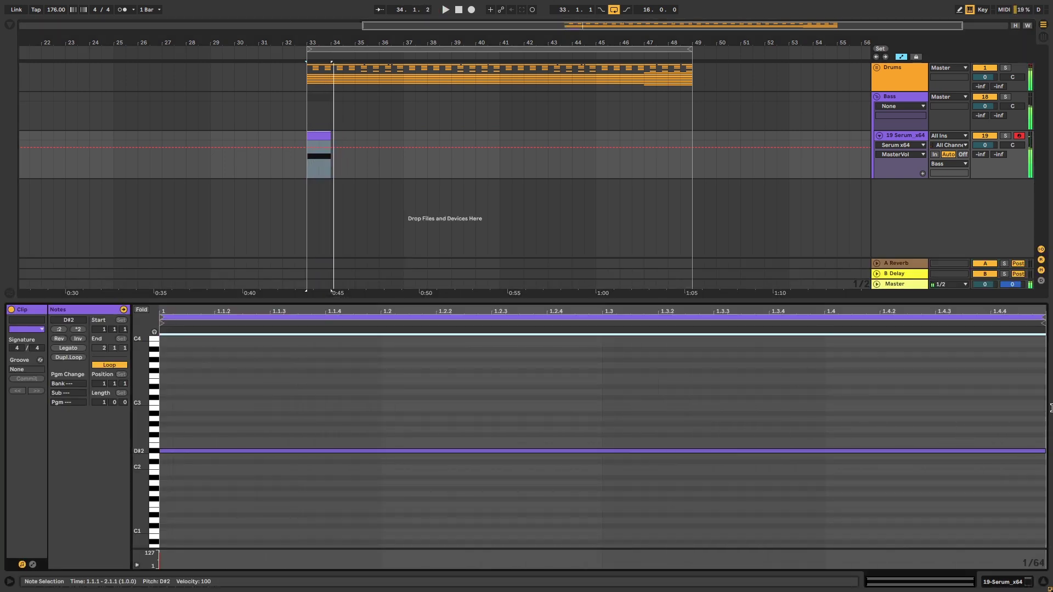
key(shift+Up)
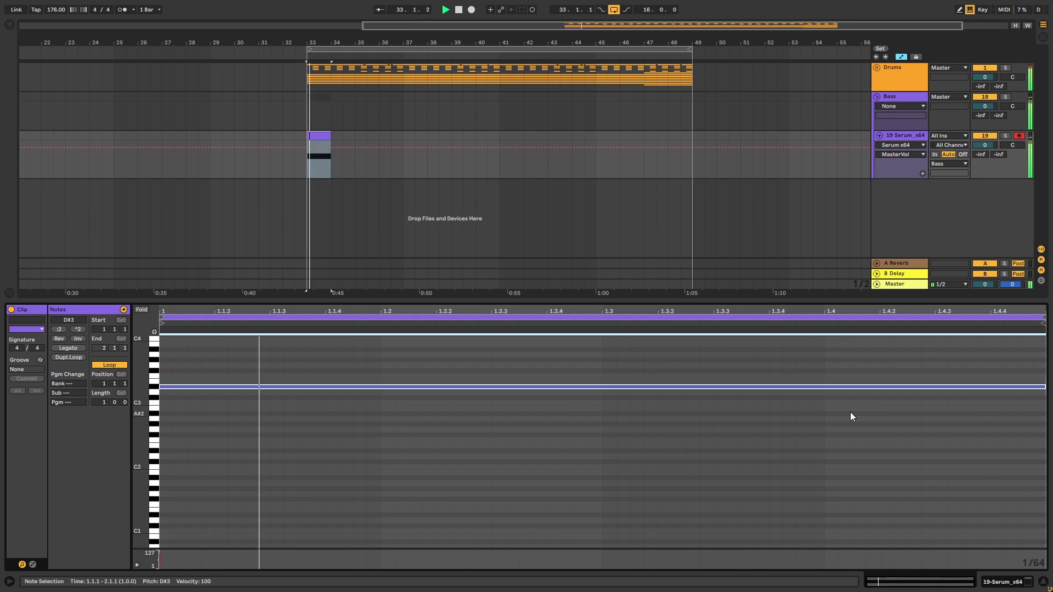
key(space)
- Reopen Serum on the bass track and step forward through the presets to Bass Reese 4
click(999, 583)
click(308, 166)
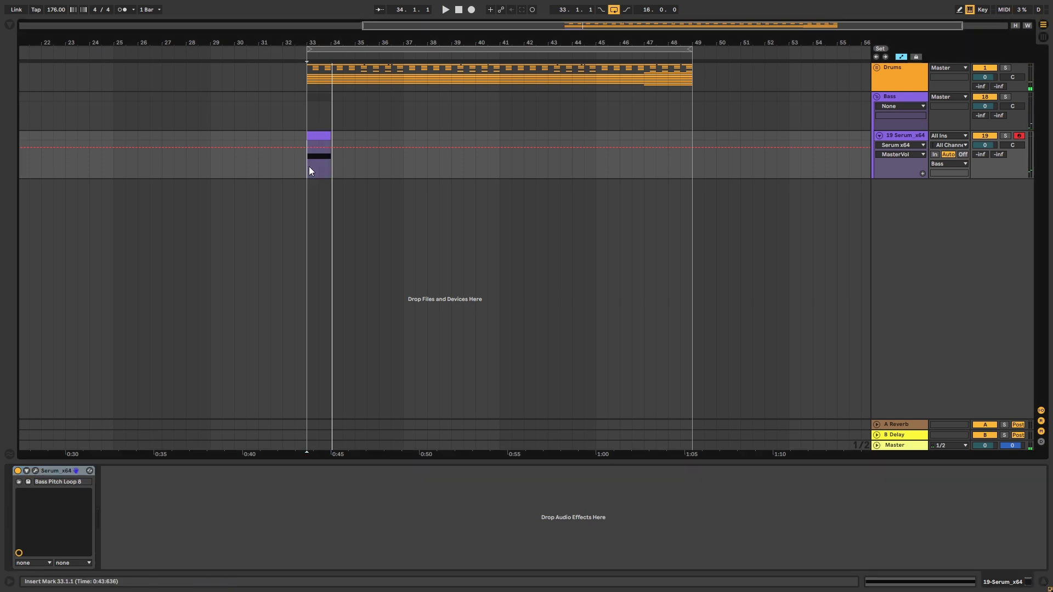
click(35, 470)
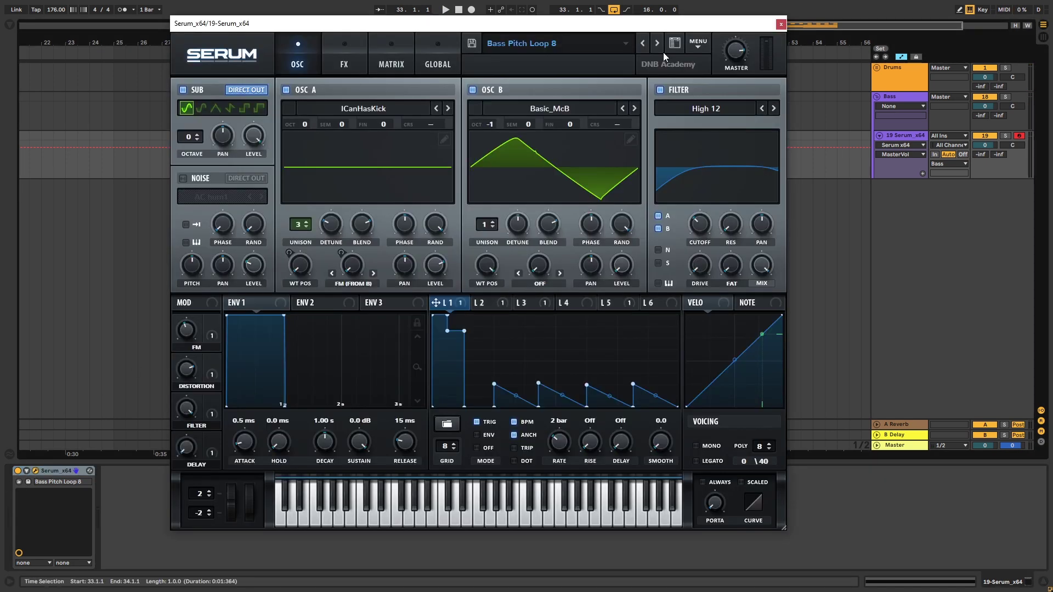
click(658, 44)
click(658, 44)
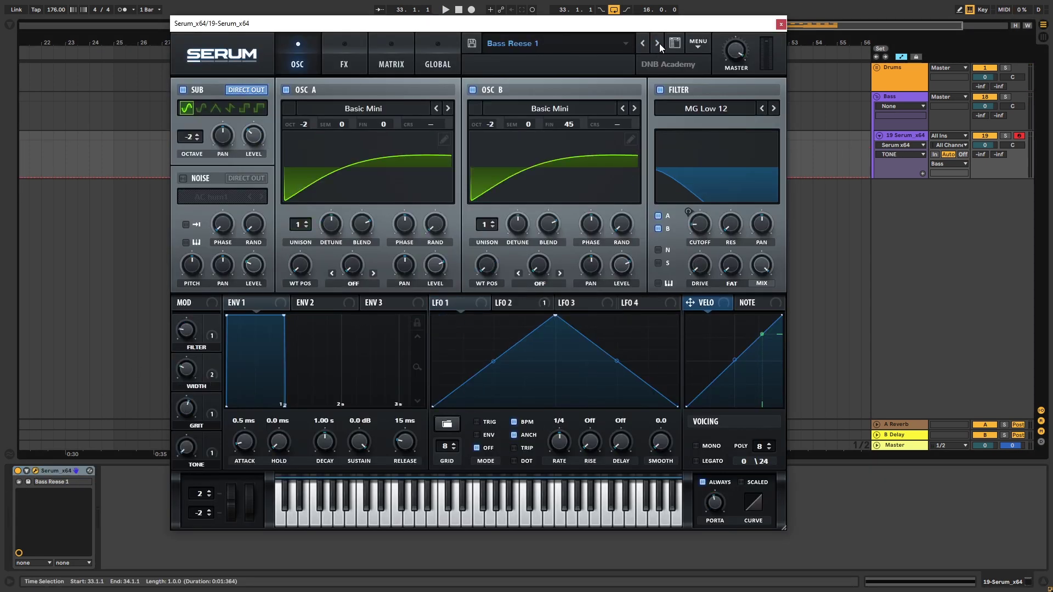
click(658, 44)
click(658, 43)
click(658, 44)
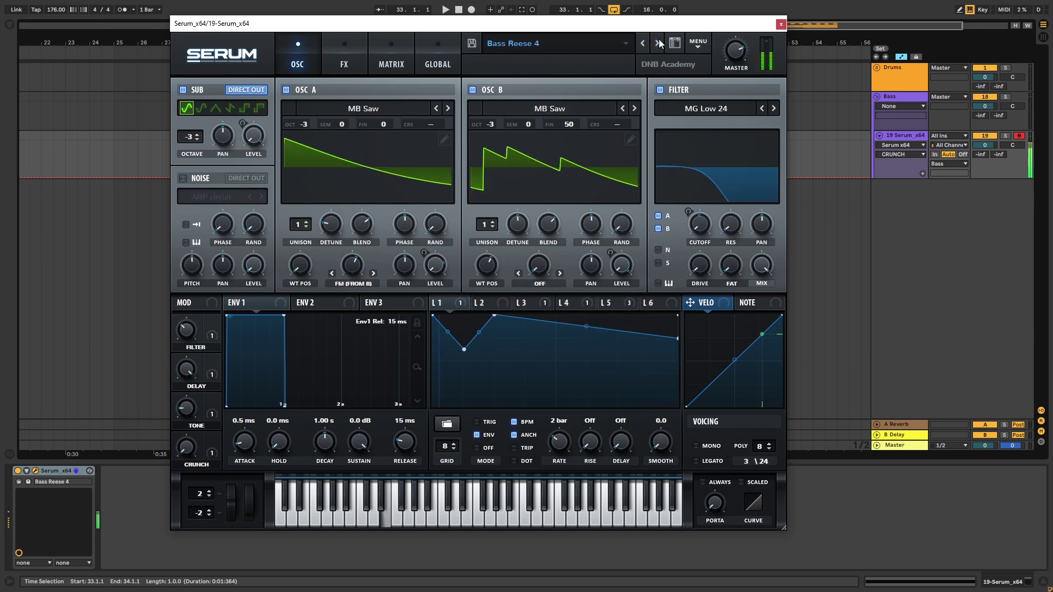
- Audition the following bass presets up to Bass Stab 11 and check its LFO 1 and LFO 2
click(1003, 135)
key(space)
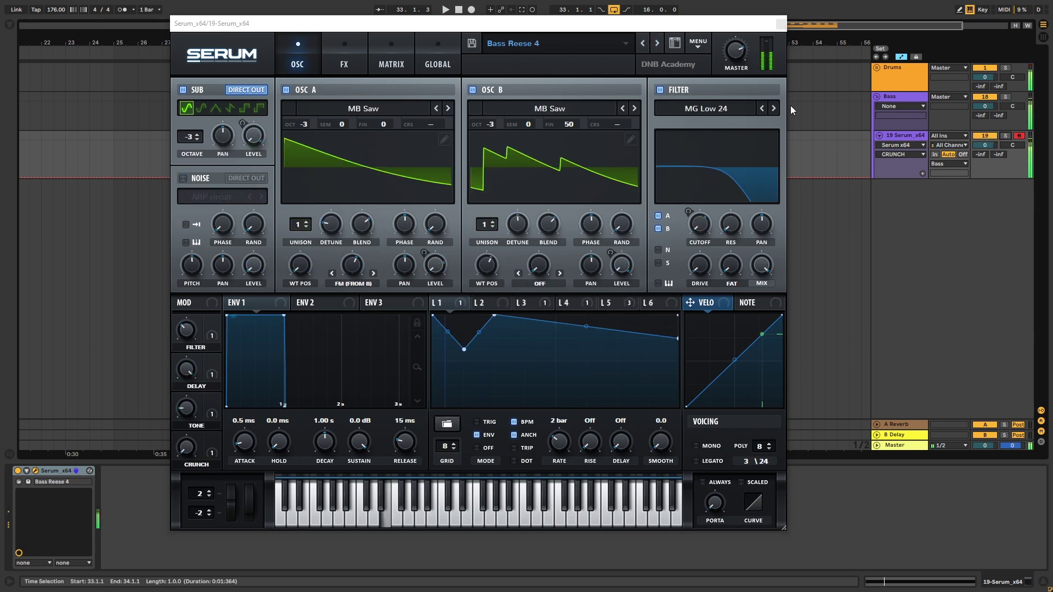
click(656, 45)
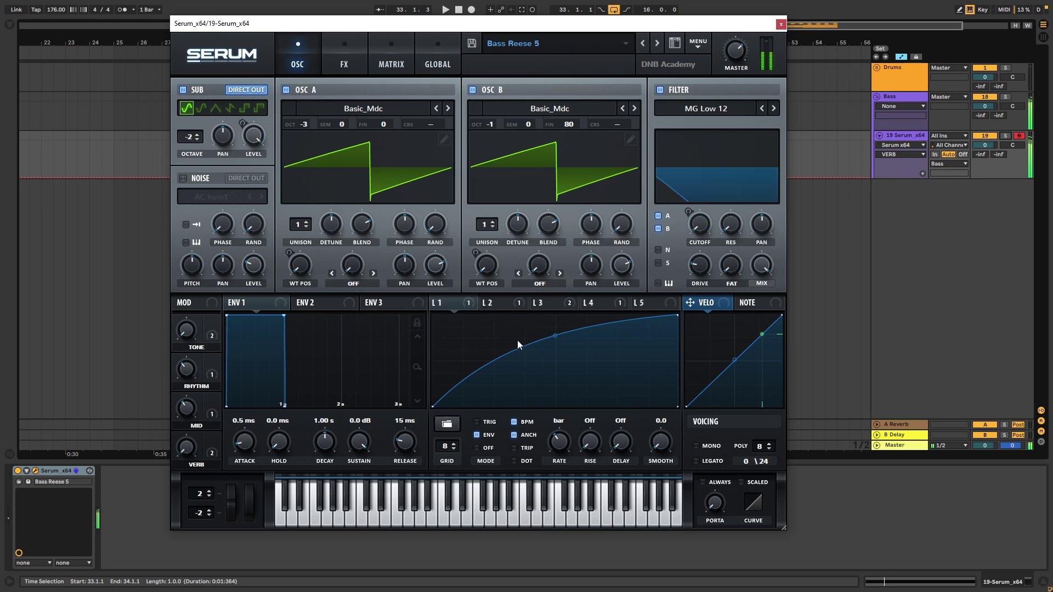
click(657, 45)
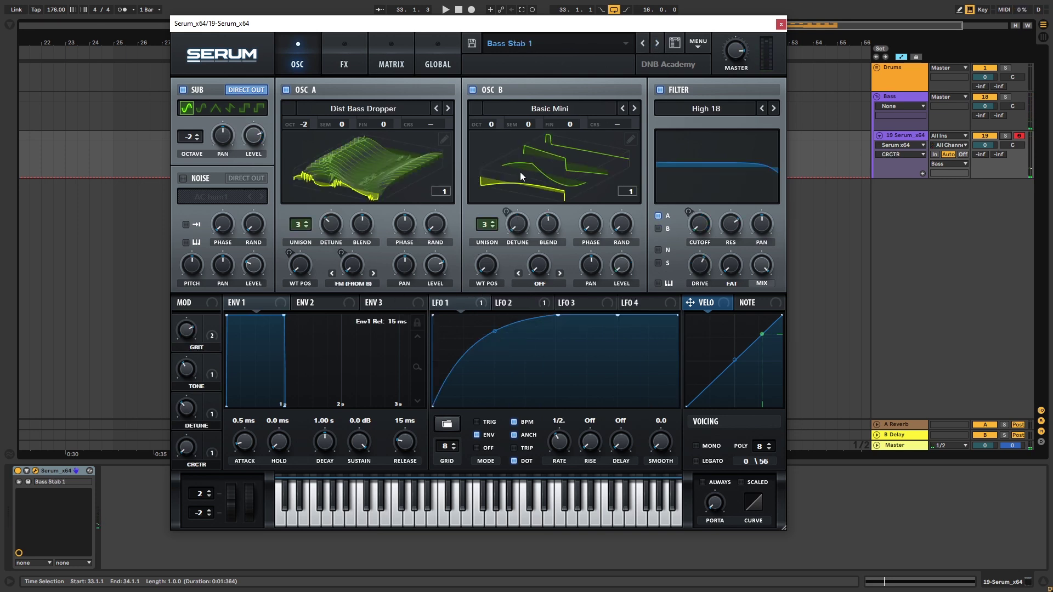
click(657, 44)
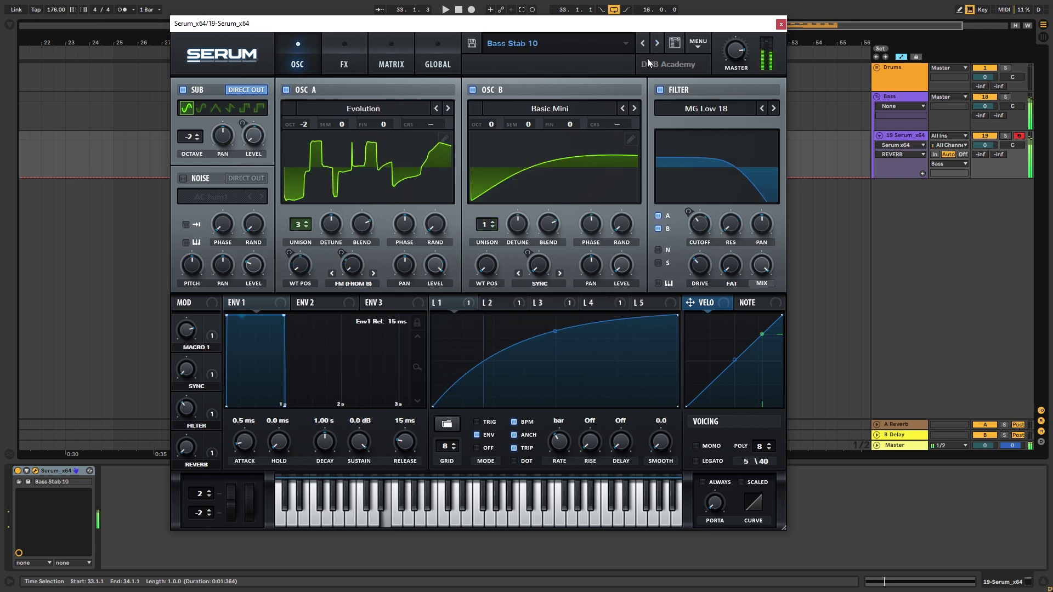
click(657, 44)
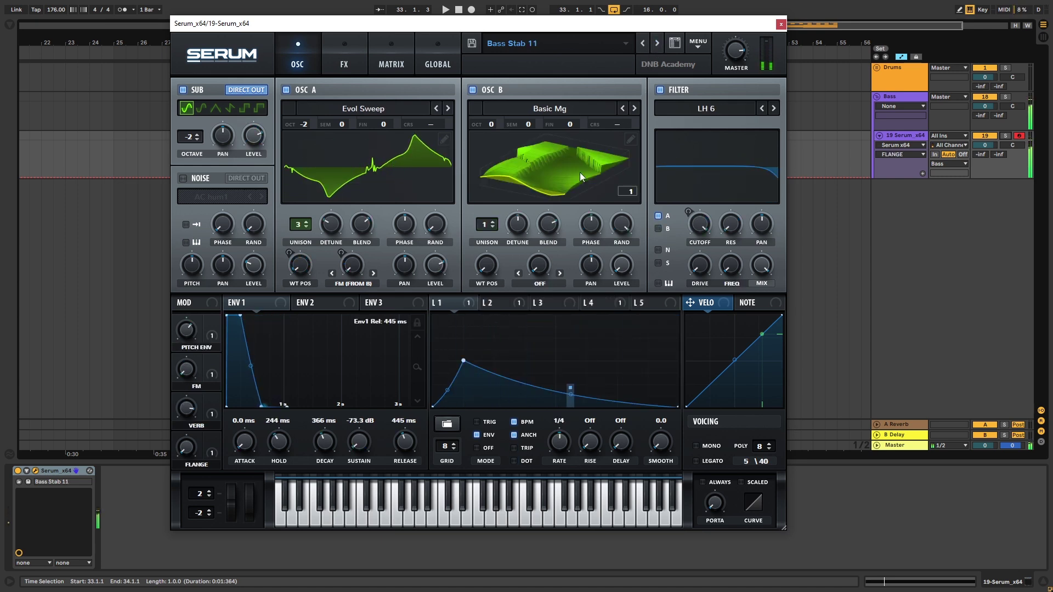
click(494, 304)
click(467, 304)
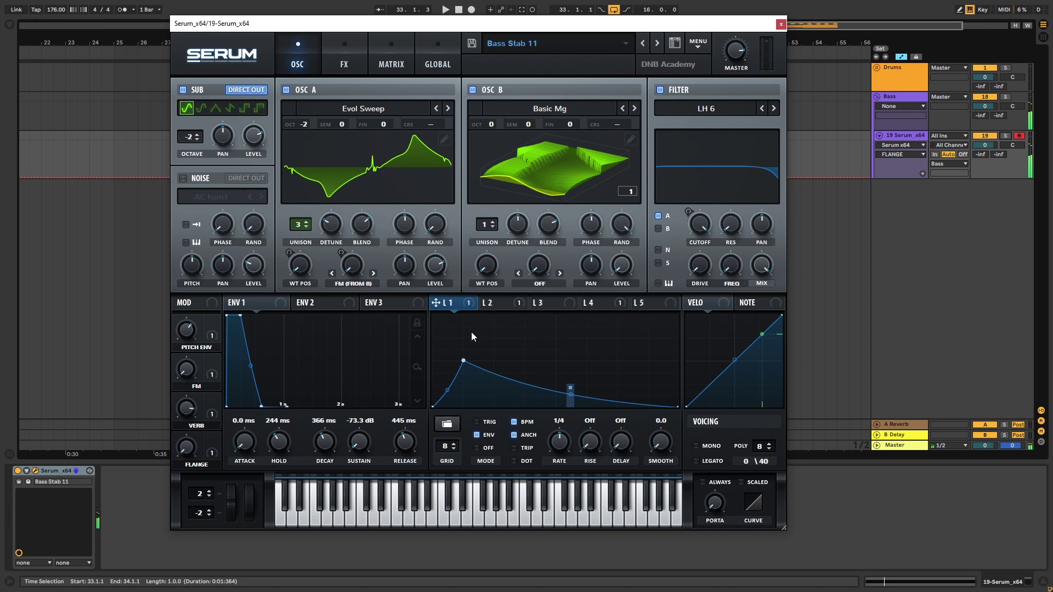
- Raise the Serum track volume to 6.0 dB, turn up Serum's master level, and play the result against the drums
key(space)
click(984, 145)
drag(985, 144, 985, 126)
key(space)
key(space)
drag(739, 52, 739, 39)
key(space)
key(space)
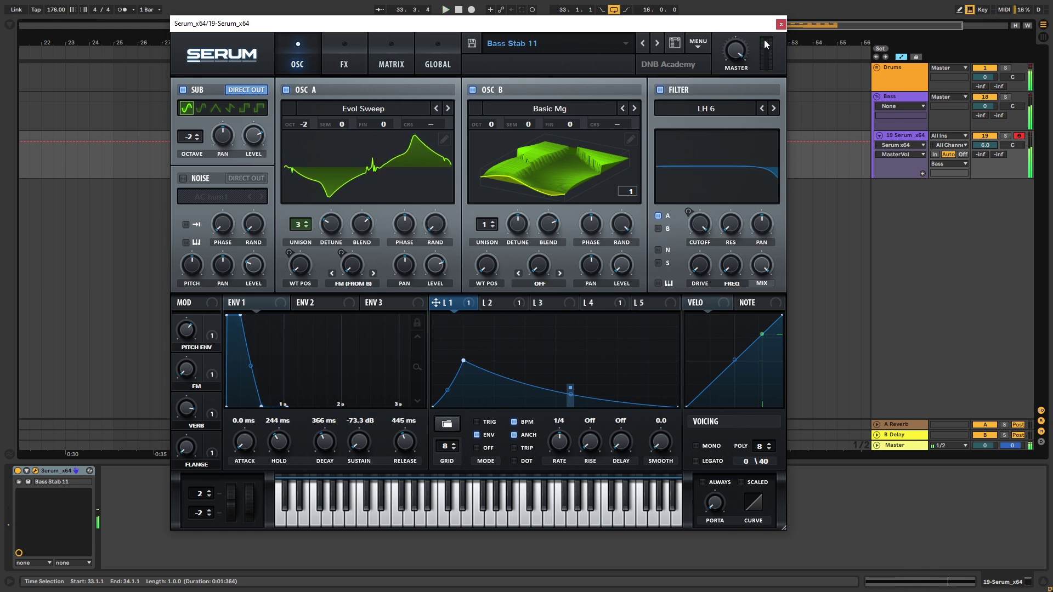
- Close Serum and shorten the bass clip to the first half of bar 33
click(781, 25)
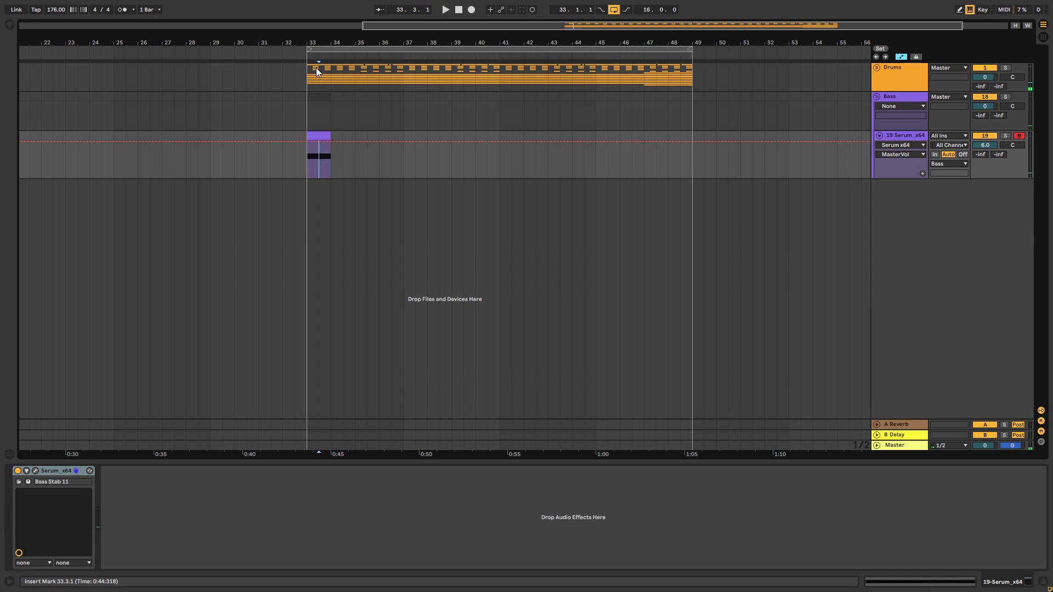
drag(316, 43, 316, 66)
click(294, 153)
key(space)
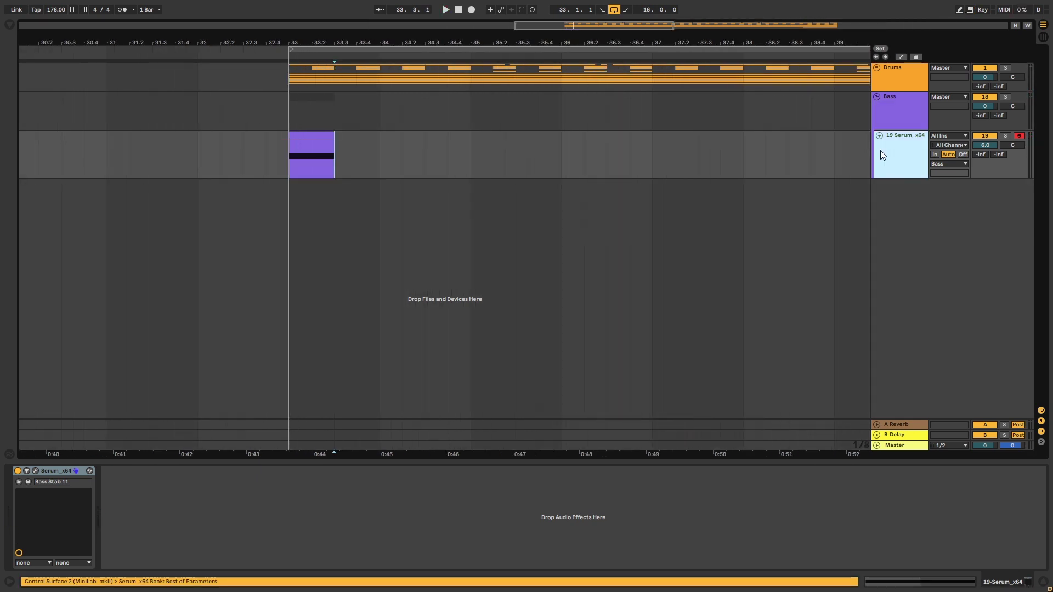
- Duplicate the Serum track, keep a one-beat clip at 33.3 on the copy, and play both
key(ctrl+d)
drag(324, 181, 356, 184)
key(space)
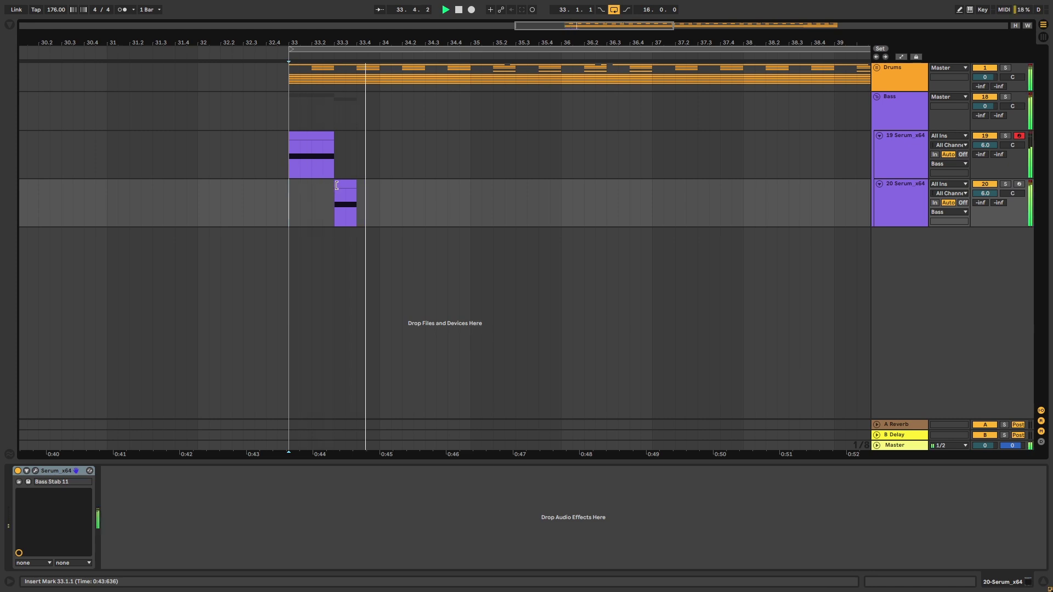
- Load the Bass Stab 12 preset on the duplicated track and play the sequence from bar 33
click(35, 471)
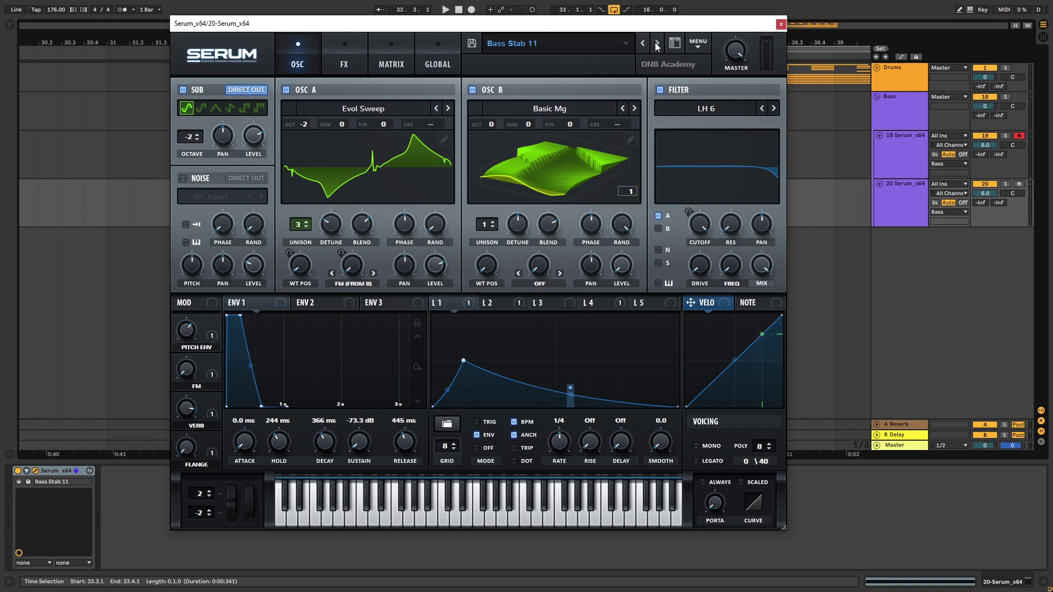
click(657, 44)
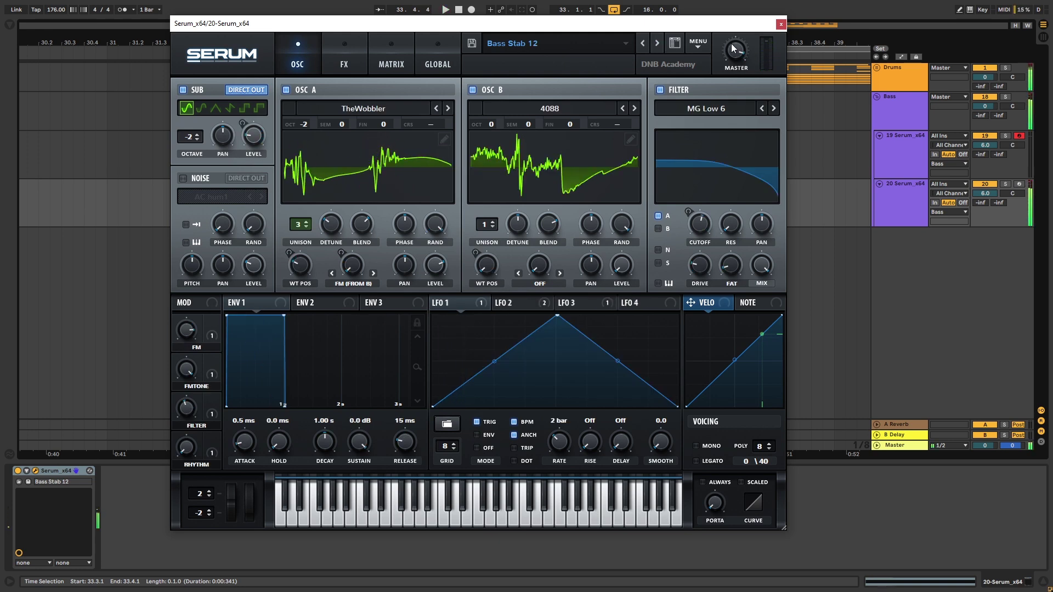
click(780, 24)
click(285, 159)
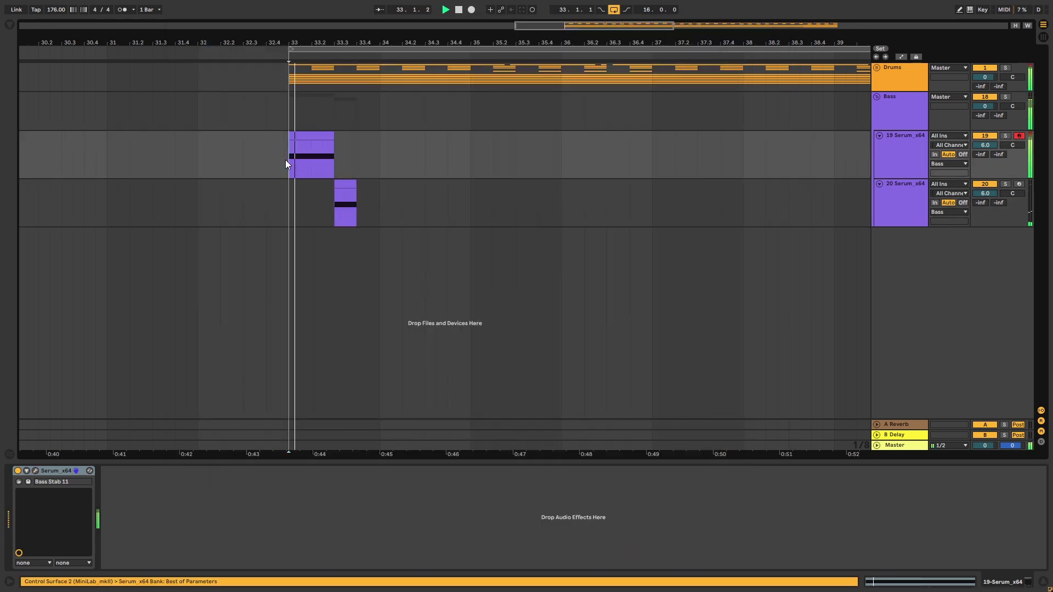
- Duplicate the second Serum track and keep a one-bar clip from 33.4 to 34.4 on the copy
drag(357, 196, 459, 196)
click(894, 203)
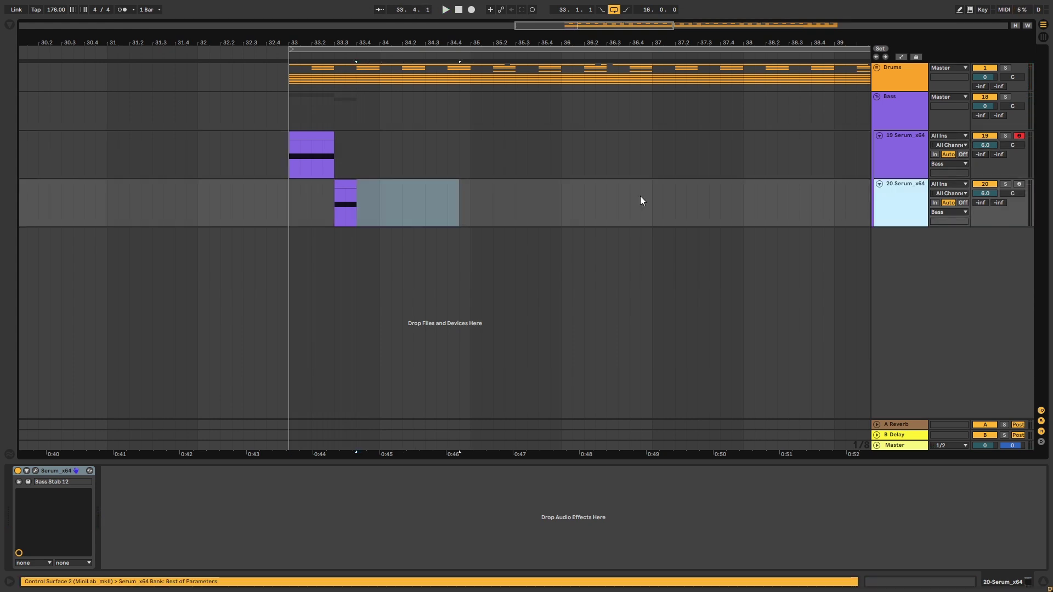
key(ctrl+d)
click(397, 200)
click(312, 137)
drag(344, 232, 447, 233)
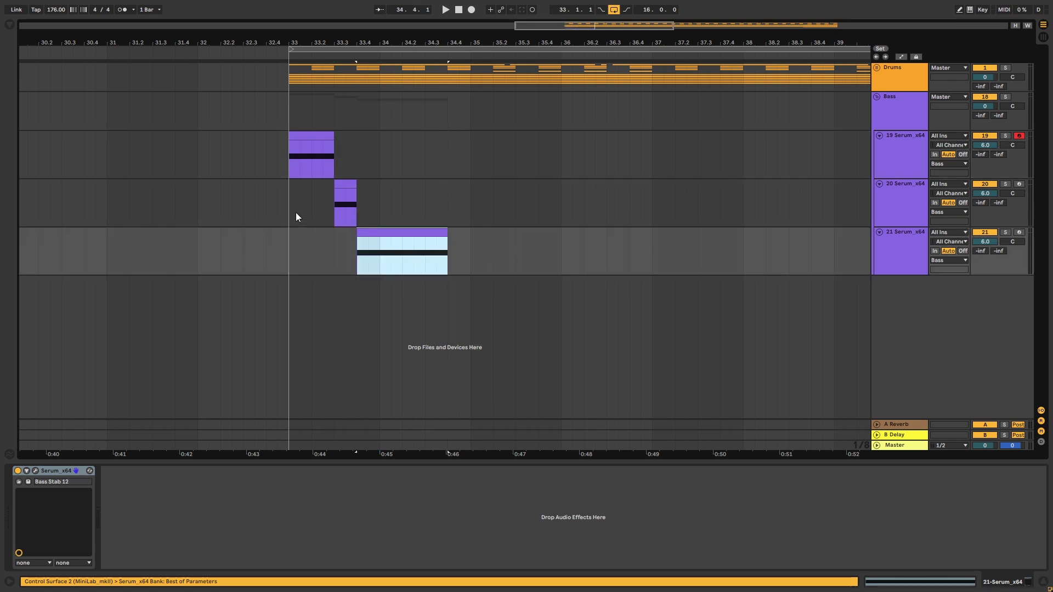
- Play the three-clip bass sequence from bar 33 against the drums
click(303, 219)
key(space)
click(395, 232)
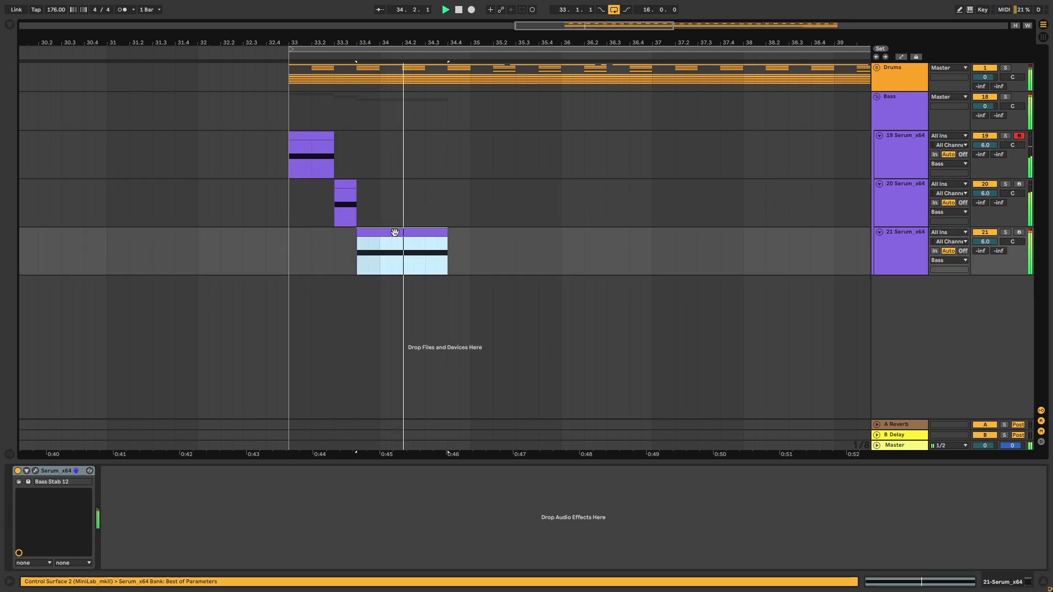
key(space)
click(285, 202)
key(space)
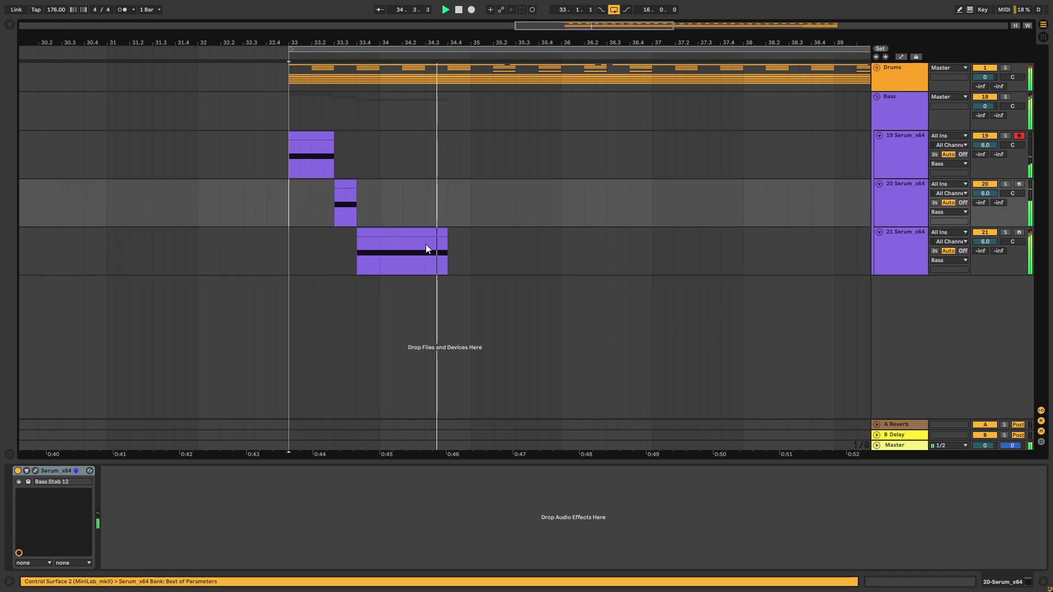
key(space)
- Load the Bass Stab 13 preset on the third Serum track, raise its FM macro during playback, and close Serum
click(433, 244)
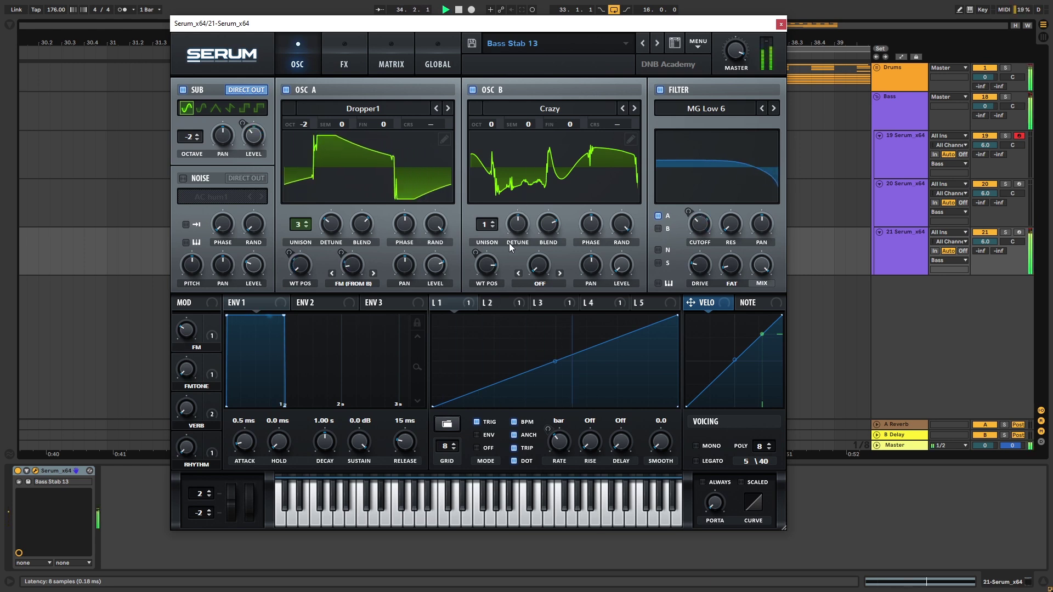
key(space)
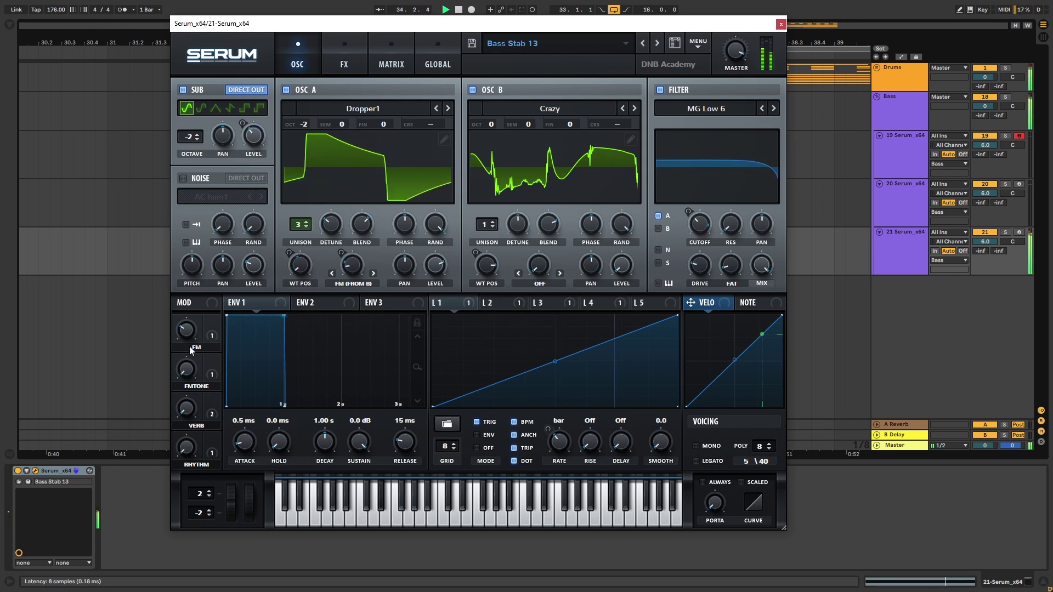
drag(214, 270, 197, 320)
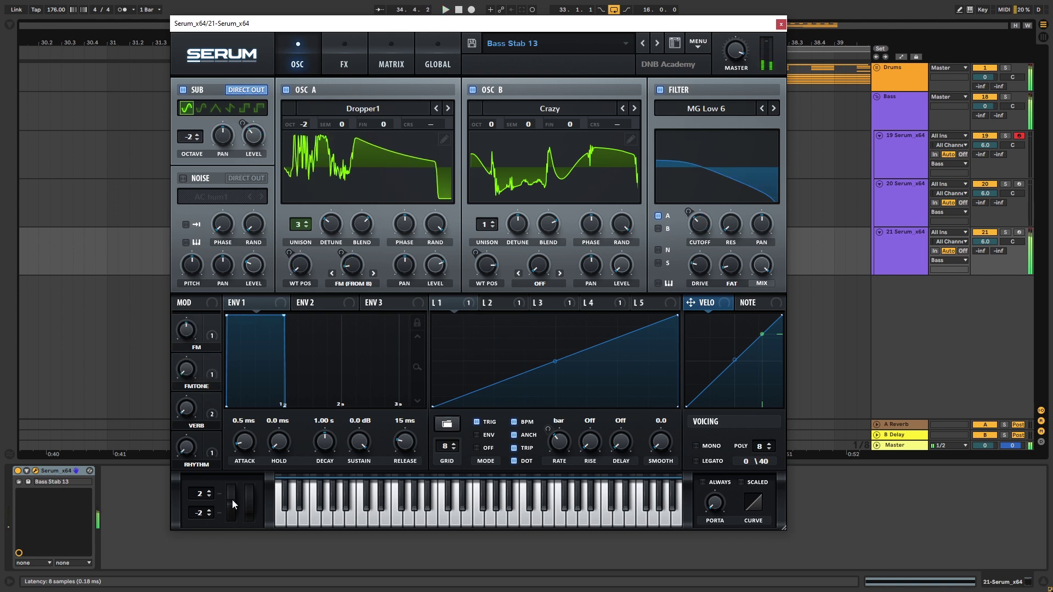
click(782, 25)
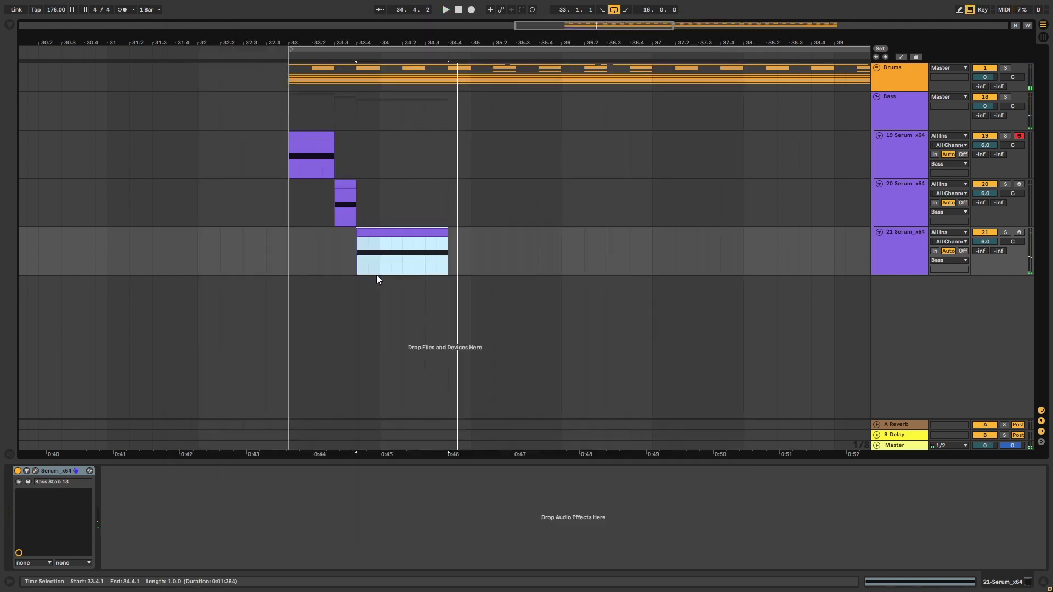
- Automate Pitch Bend over the third track's clip, peaking at 1.00 at 34.2, and play from bar 33
key(a)
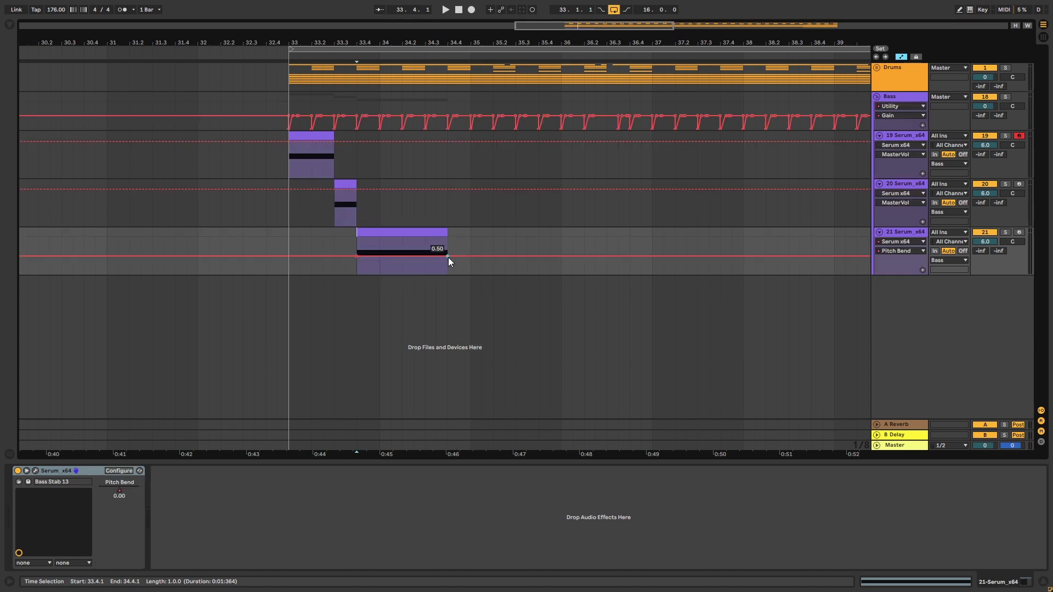
drag(402, 242, 403, 238)
key(space)
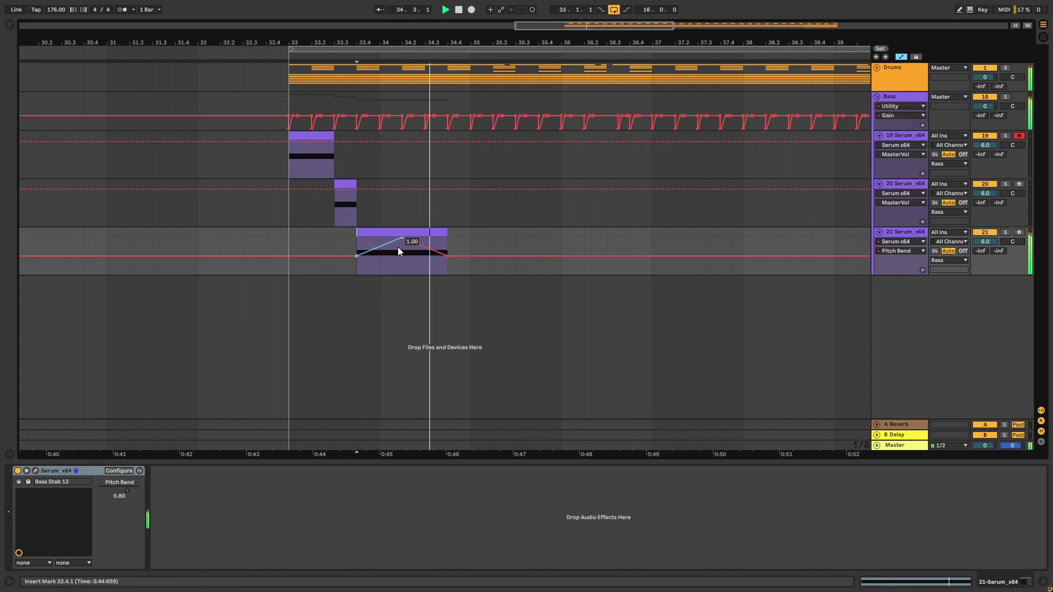
click(291, 227)
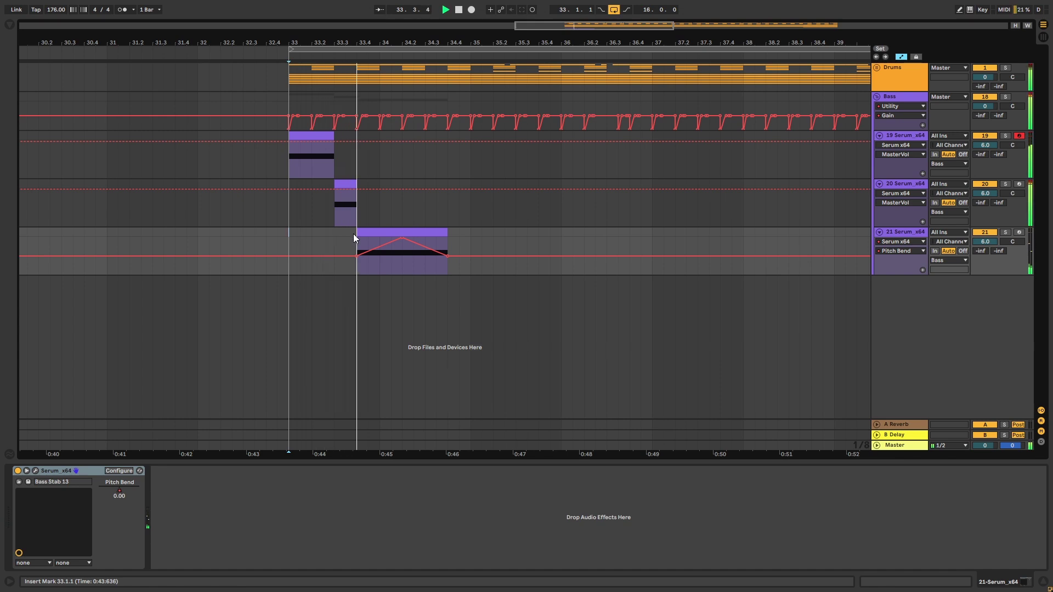
- Lower the clip's starting Pitch Bend point to 0.00, try 0.00 on the end point, and undo that end-point change
click(393, 233)
drag(357, 257, 358, 272)
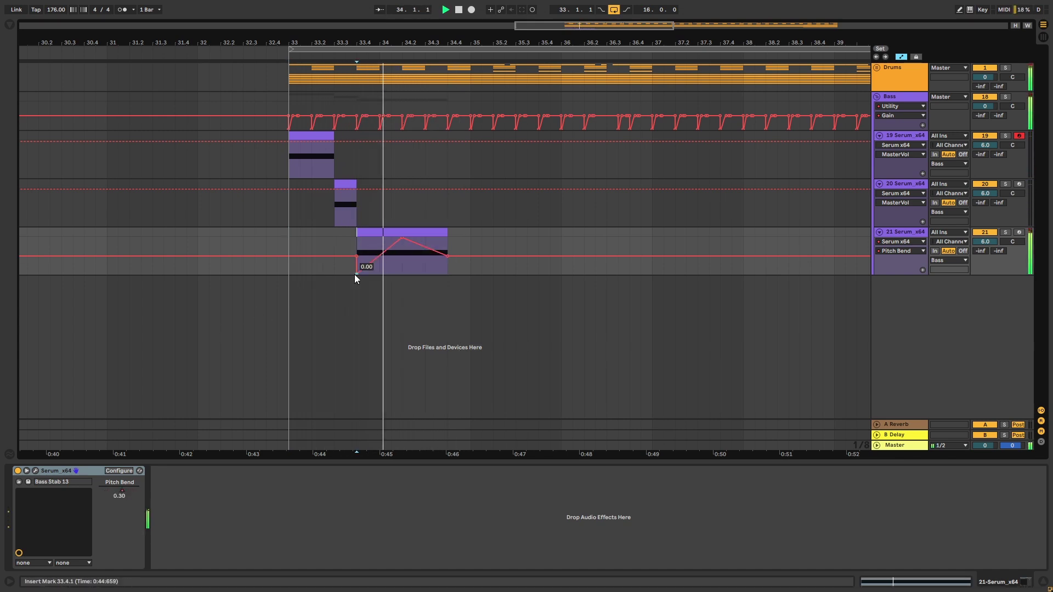
drag(446, 255, 445, 273)
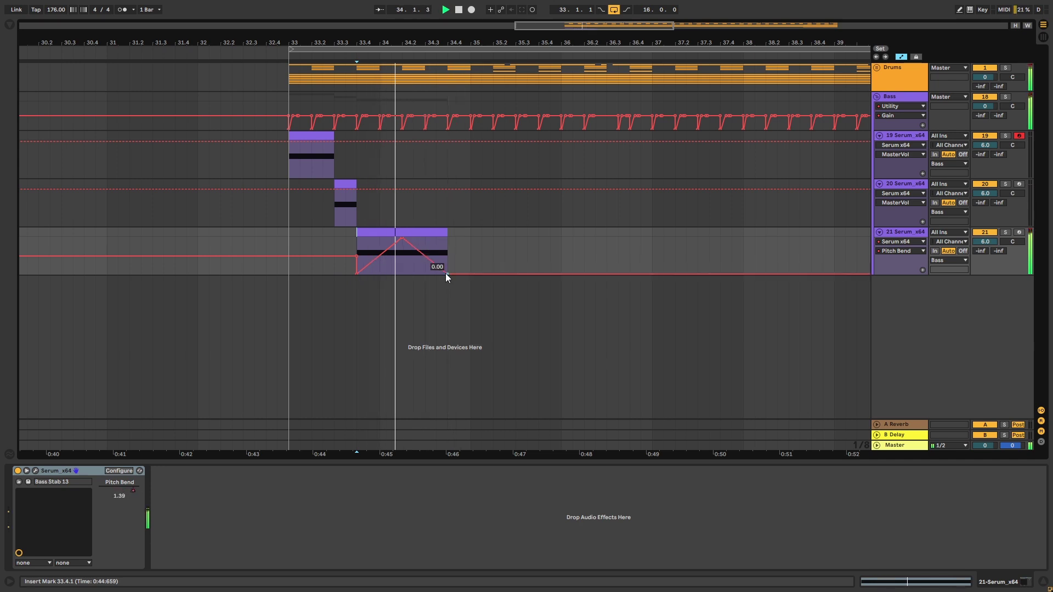
key(space)
key(space)
key(ctrl+z)
key(space)
key(space)
- Turn up the FMTONE macro in Serum, and load the Bass Stab 14 preset on the third track
click(36, 471)
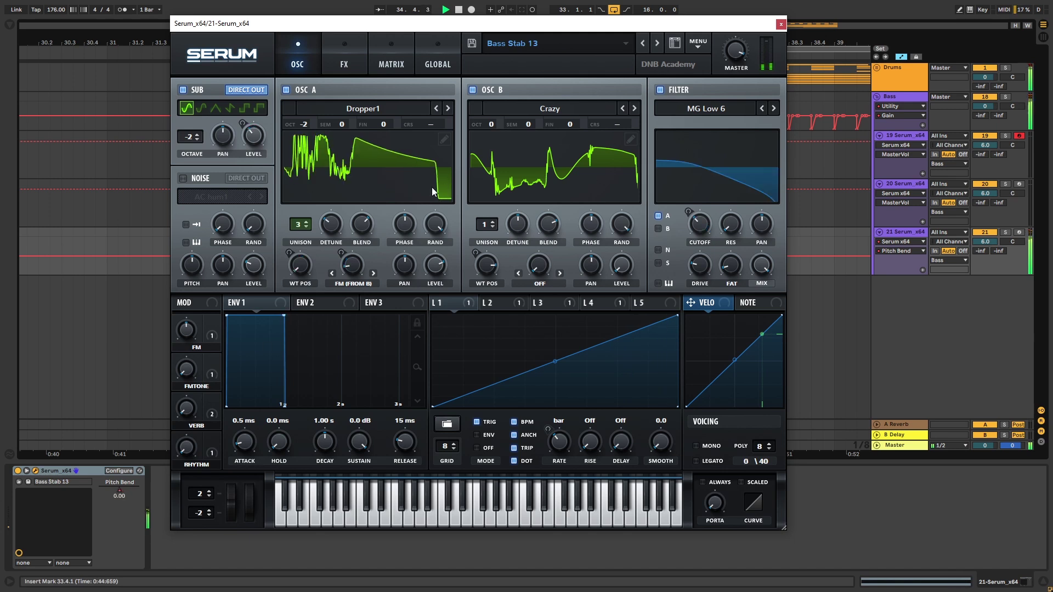
click(185, 368)
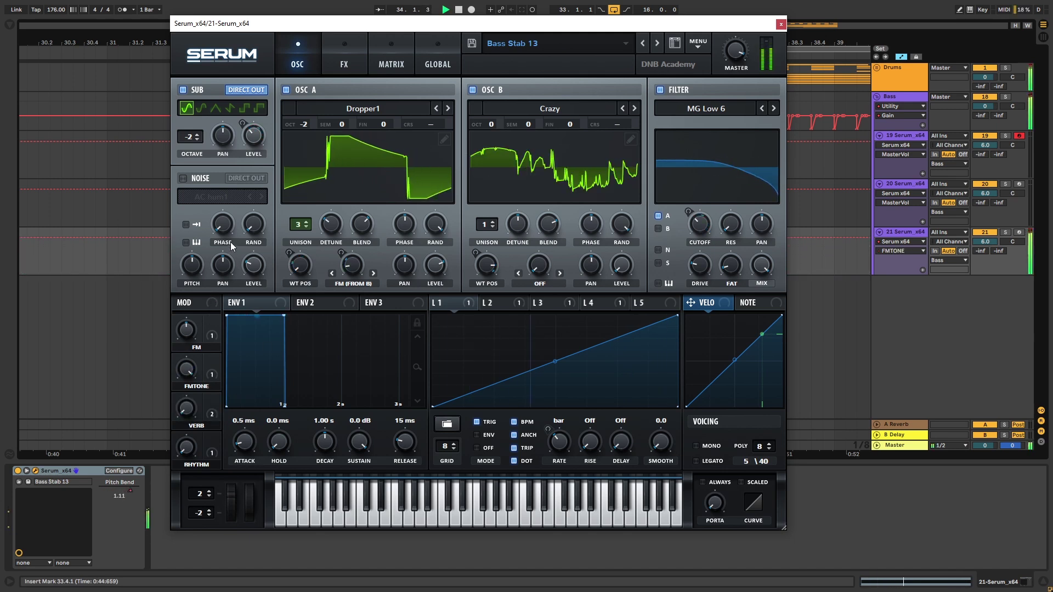
click(656, 46)
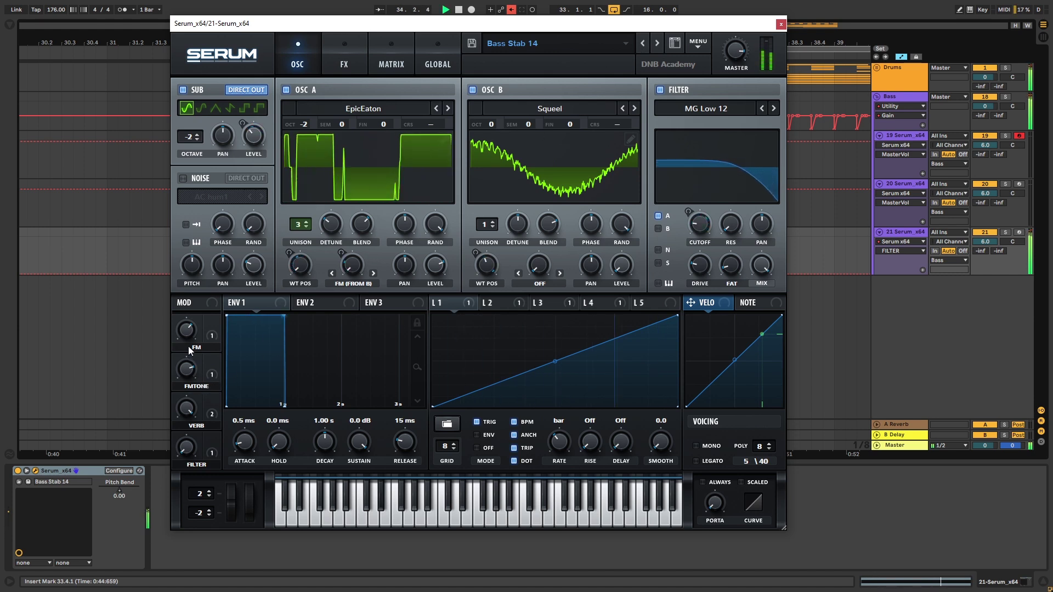
key(space)
- Re-enable the Pitch Bend automation, play the sequence again, and close Serum
right_click(122, 493)
click(146, 524)
key(space)
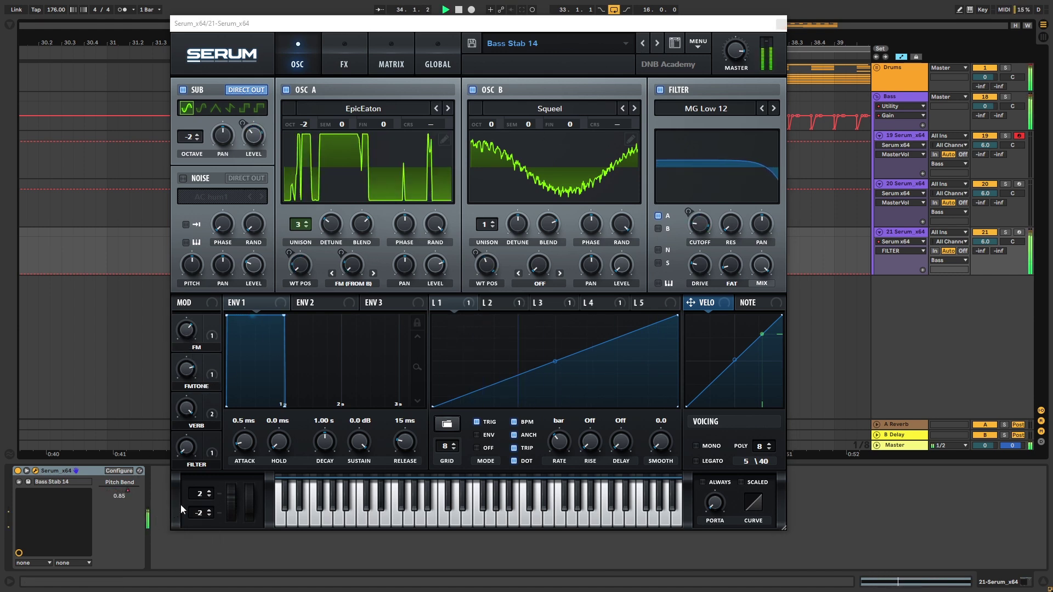
click(777, 25)
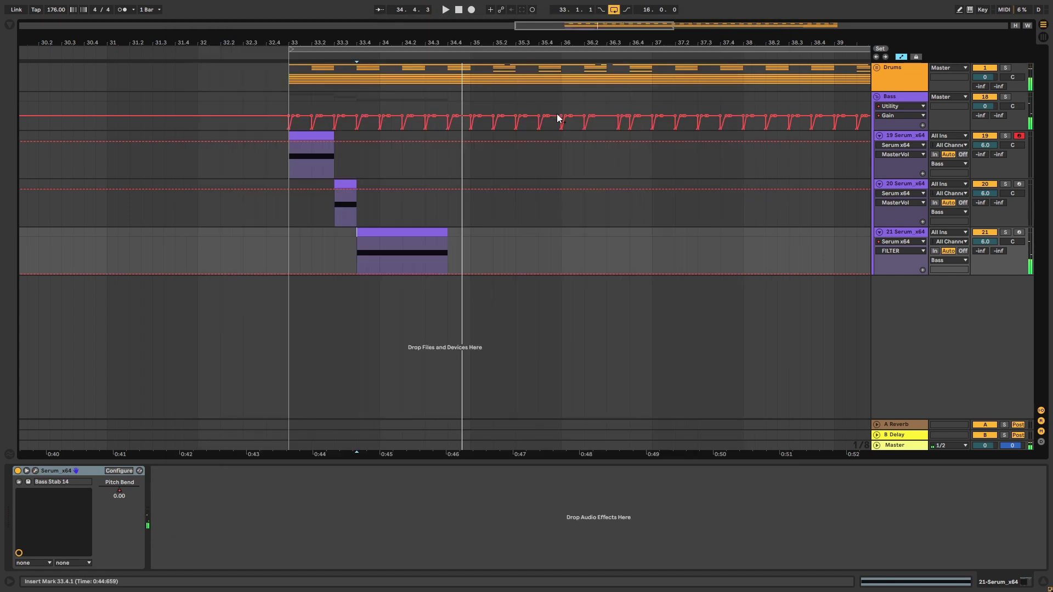
- Show the Pitch Bend automation, curve its falling segment, and shorten the third track's clip to end at 34.3
right_click(127, 491)
click(148, 495)
click(360, 239)
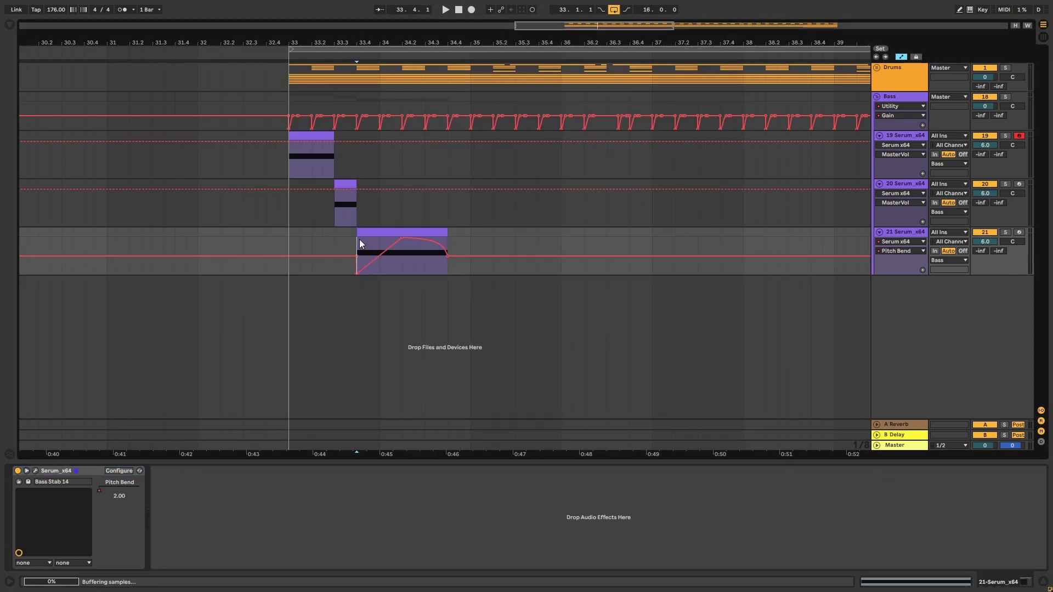
click(360, 233)
key(space)
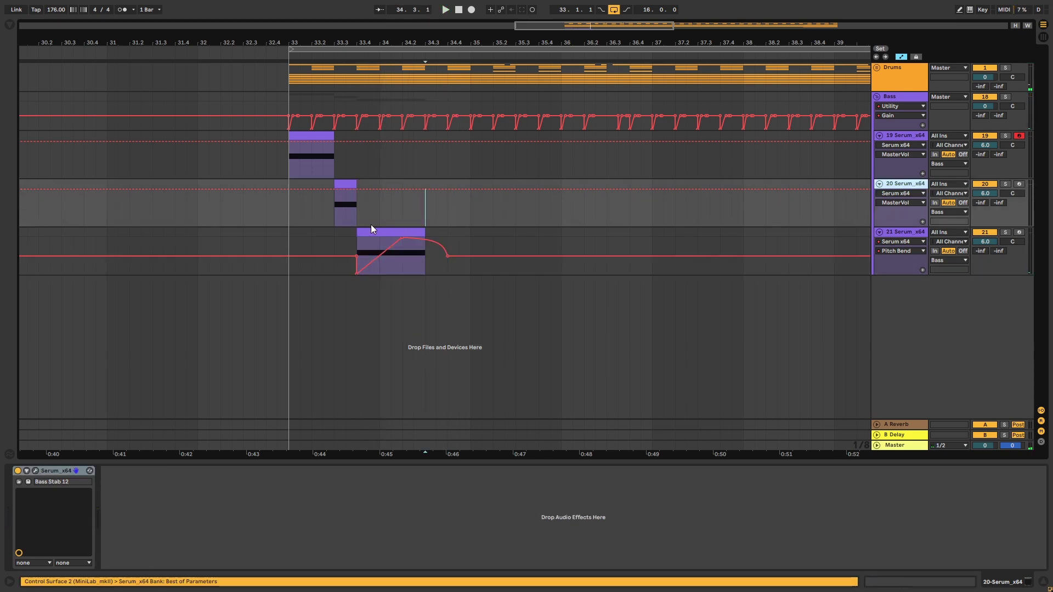
- Duplicate the second Serum track, place a half-bar clip from 34.3 to 35.1 on it, and load Bass Stab 13
key(ctrl+d)
drag(346, 236, 470, 231)
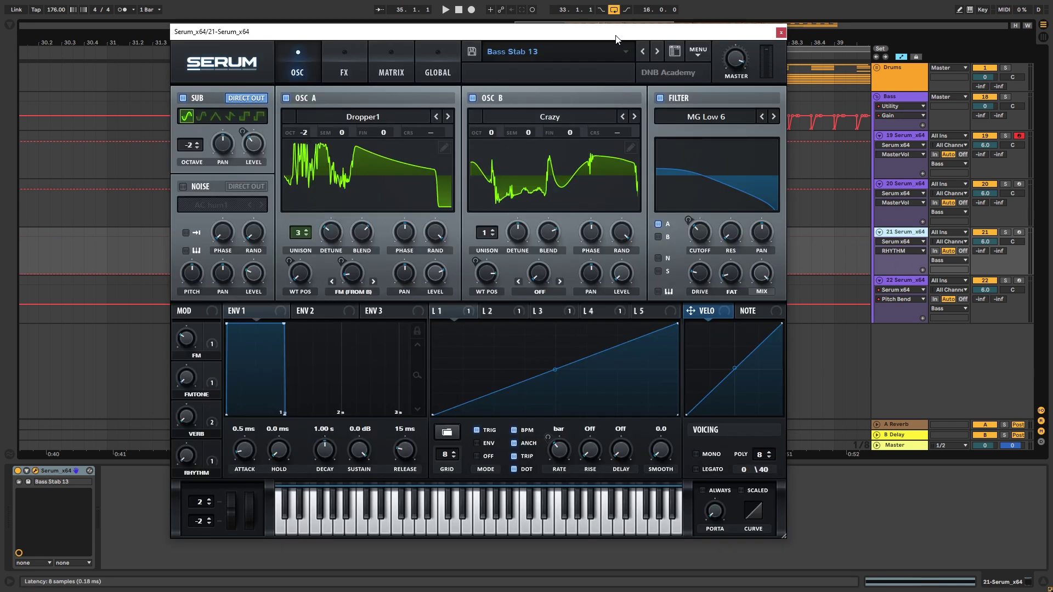
drag(659, 39, 655, 33)
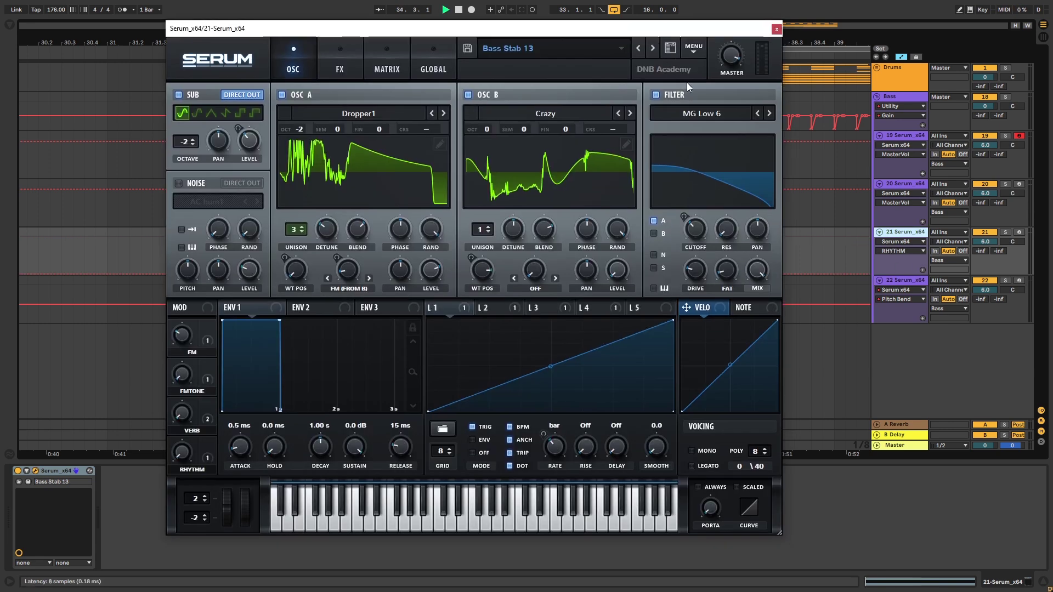
key(ctrl+alt+p)
- Play the four-clip bassline from bar 33 with the drums
click(294, 218)
key(space)
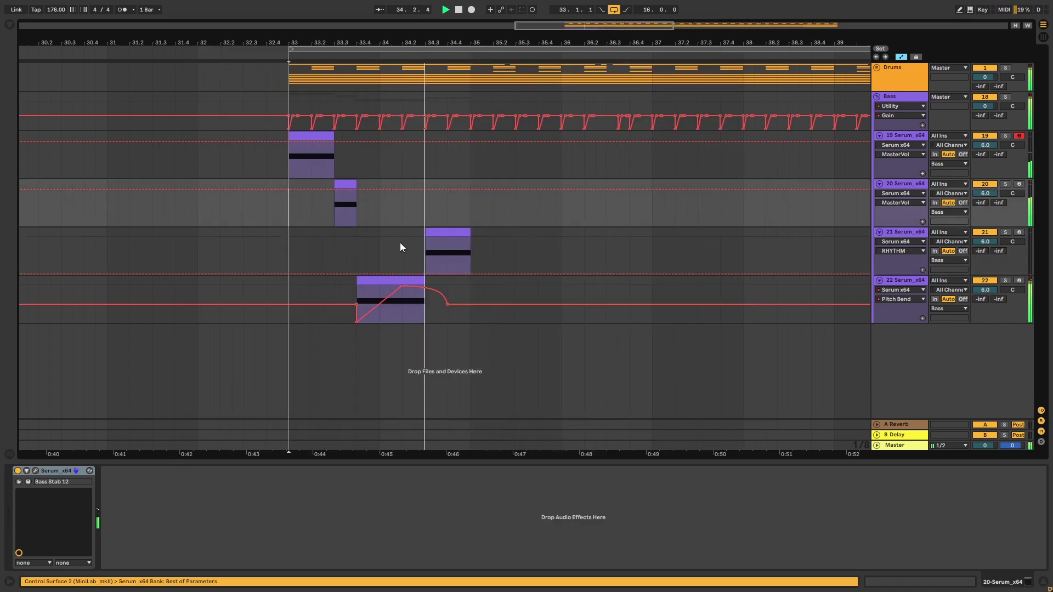
click(425, 245)
key(space)
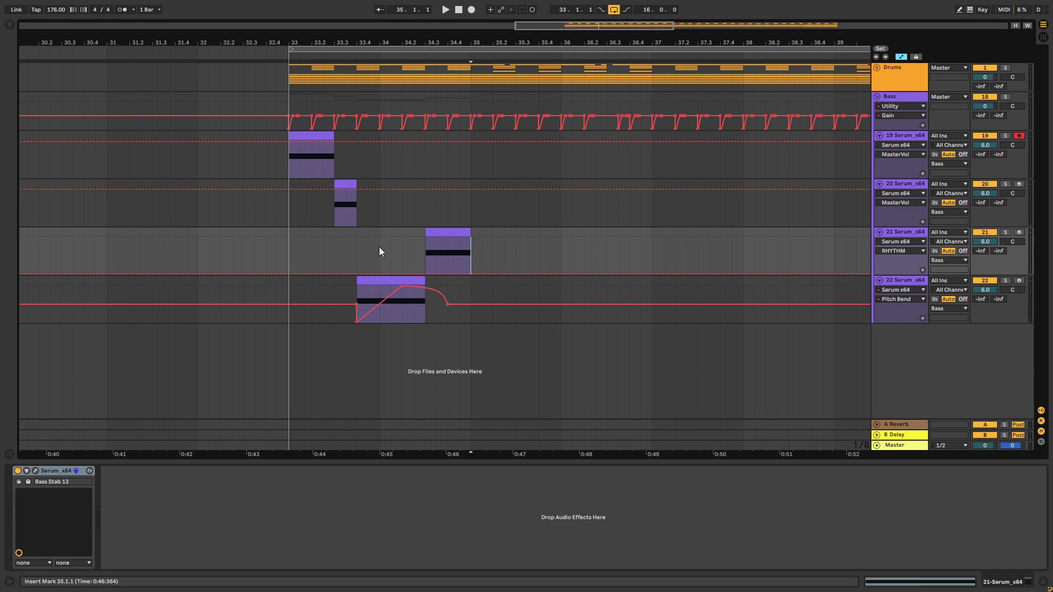
- Duplicate the Bass Stab 13 track and place a two-bar clip from 35.1 to 37.1 on the copy
drag(289, 231, 652, 235)
click(916, 239)
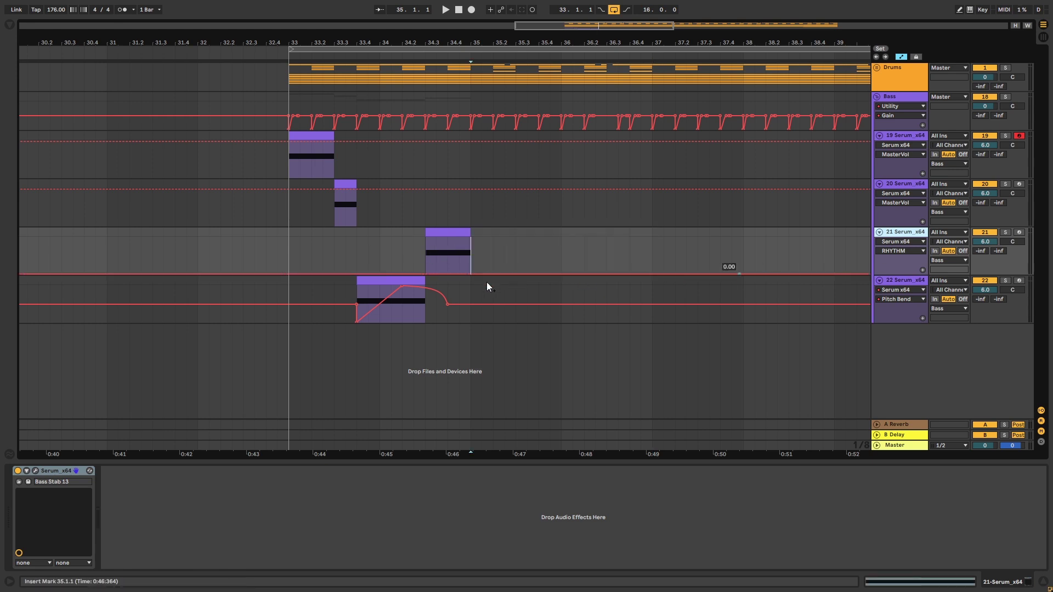
key(ctrl+d)
drag(453, 288, 652, 282)
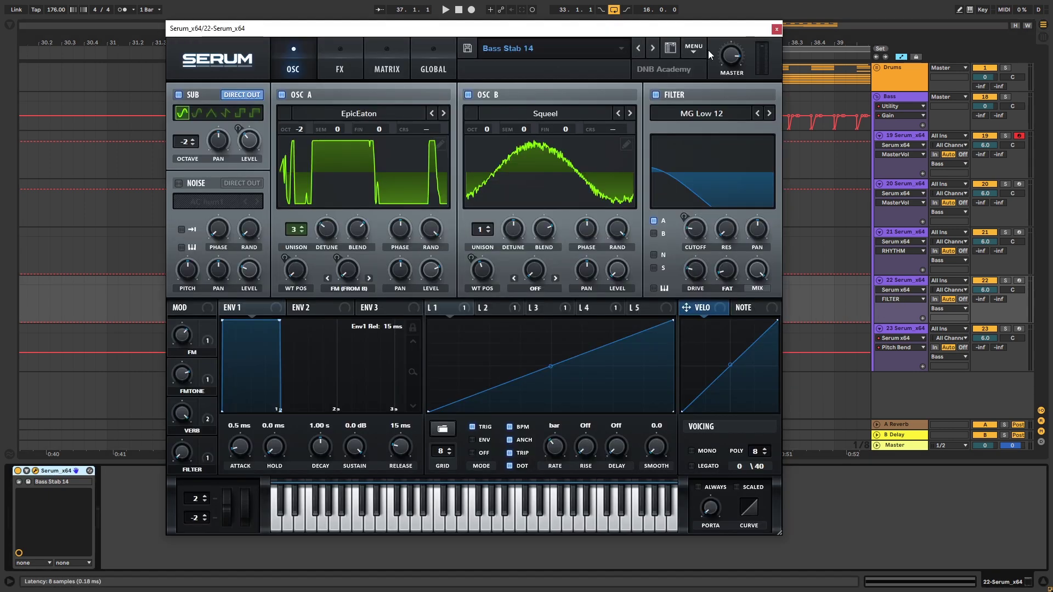
- Load the Bass Stab 15 preset on the two-bar clip's track and play the full bassline from bar 33
key(space)
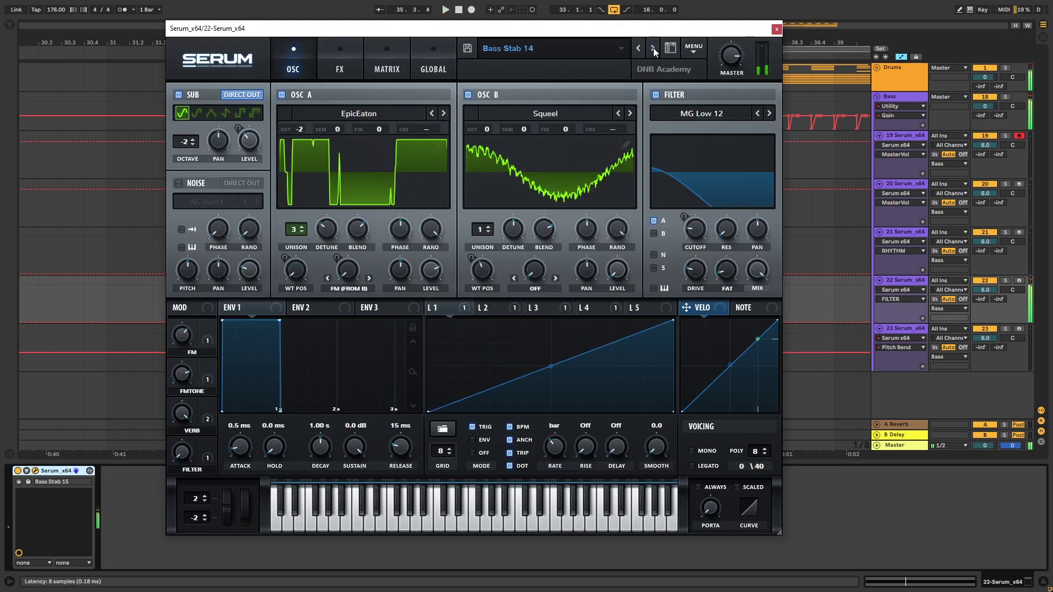
click(653, 48)
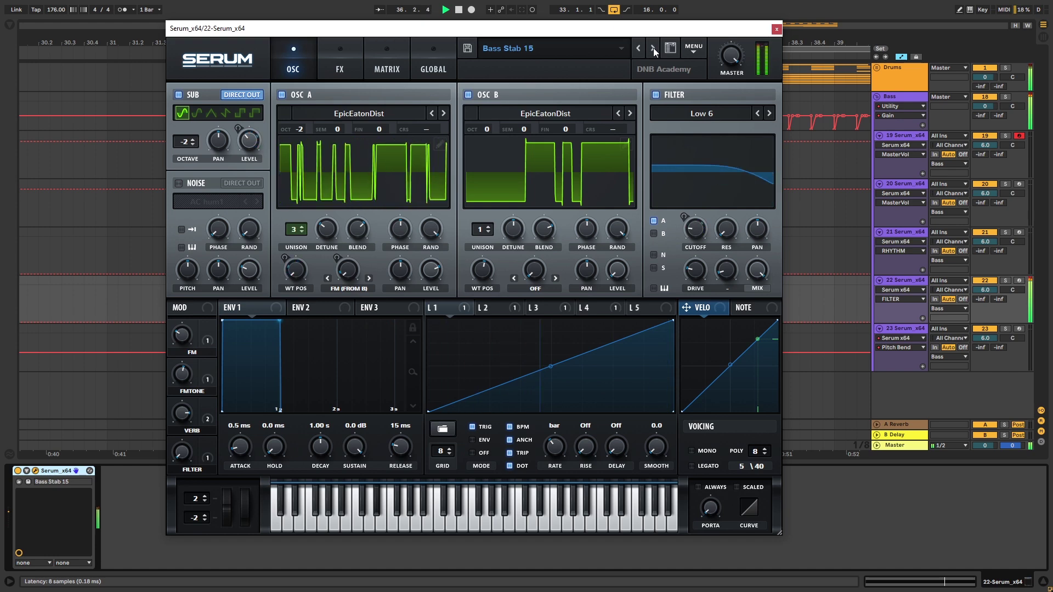
click(776, 28)
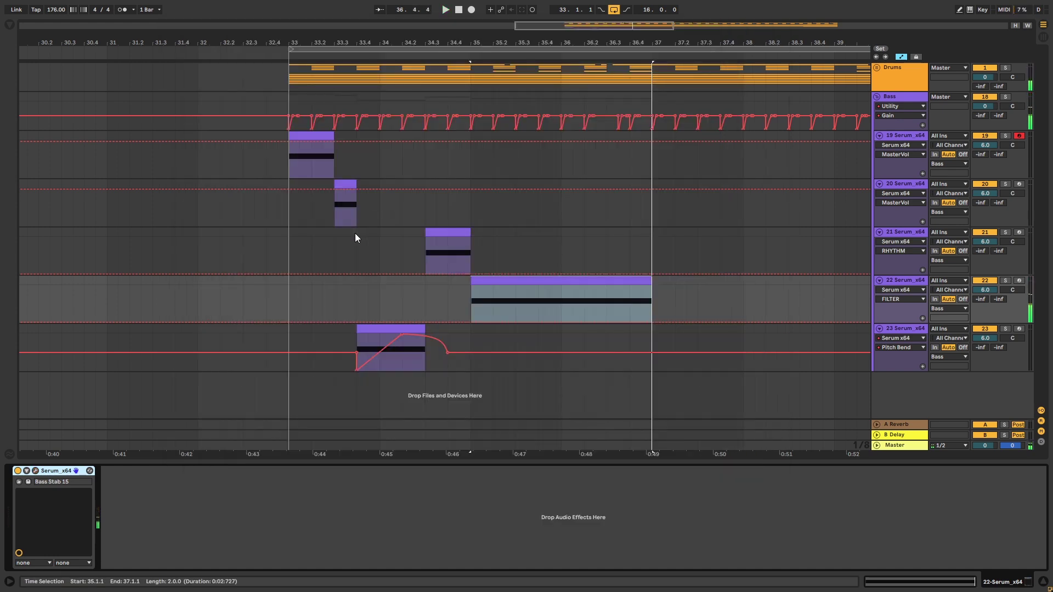
click(290, 232)
key(space)
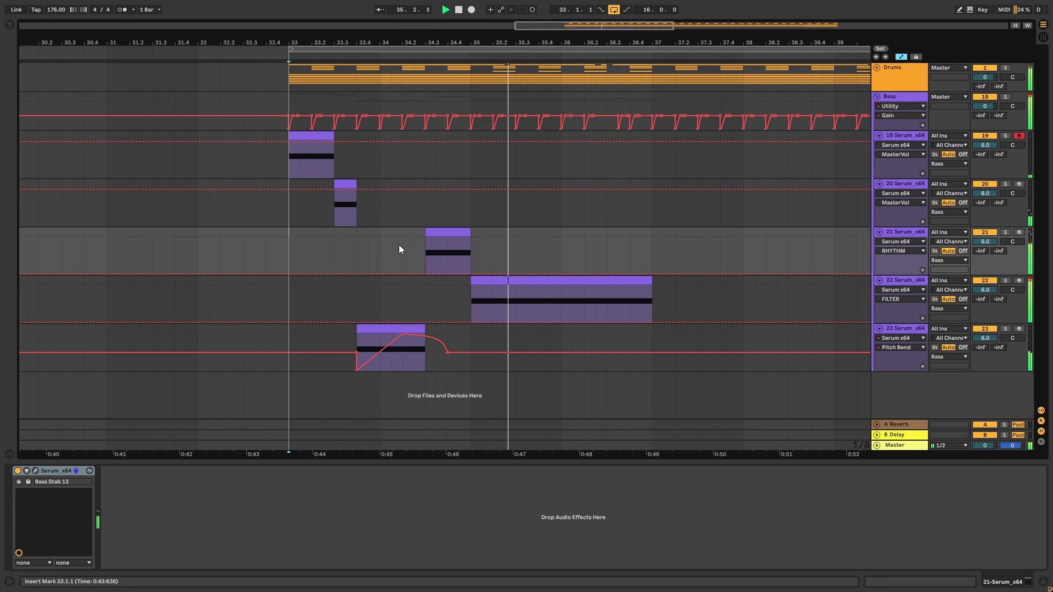
- Audition further presets on the two-bar clip's track from 35.1, including Bass Stab 16 and Bass Stab 2, and load Bass Stab 3
click(470, 281)
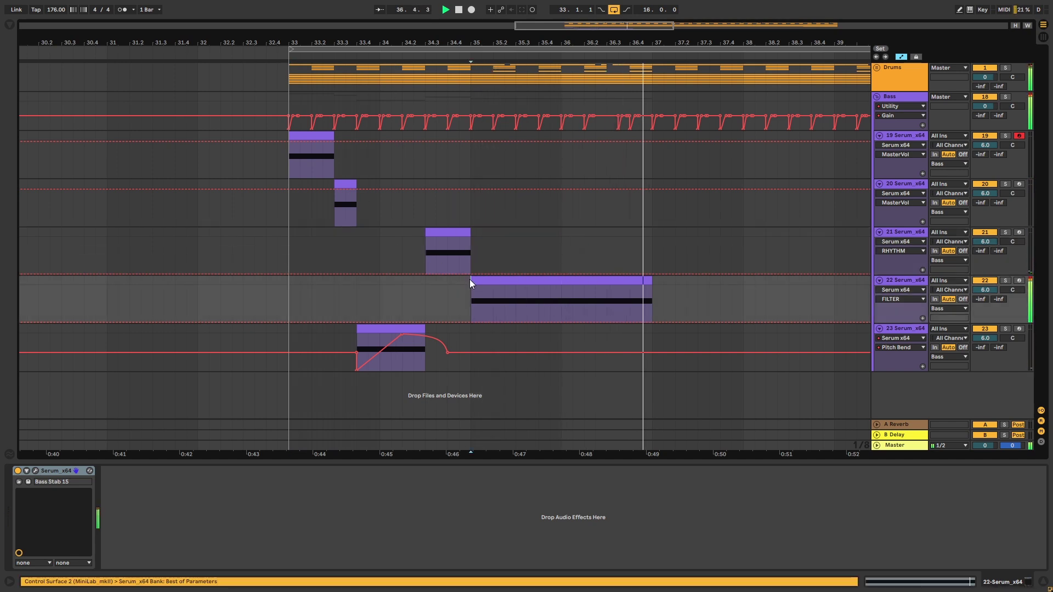
click(37, 470)
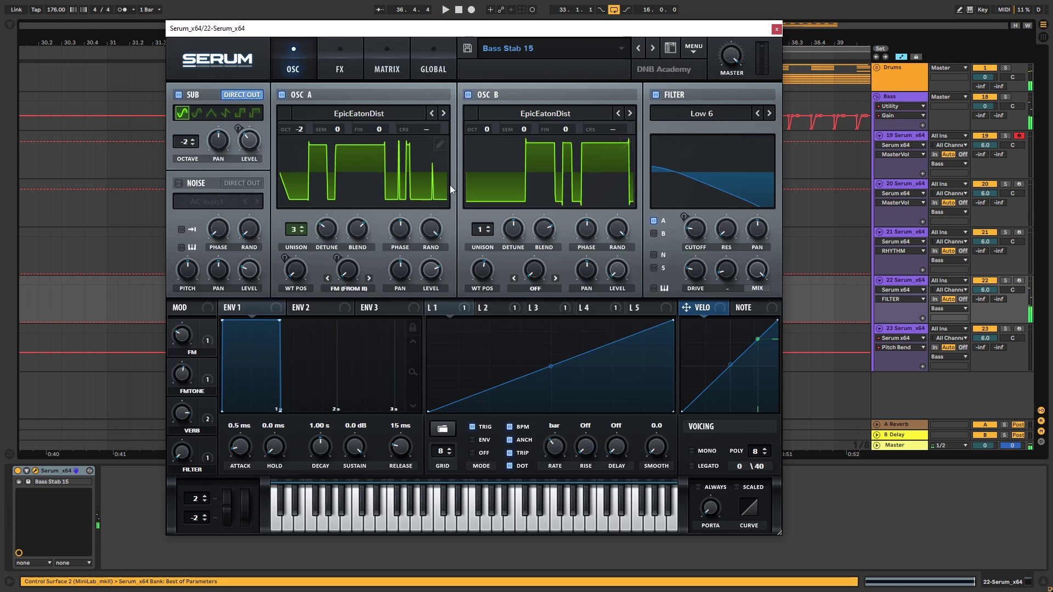
click(652, 48)
key(space)
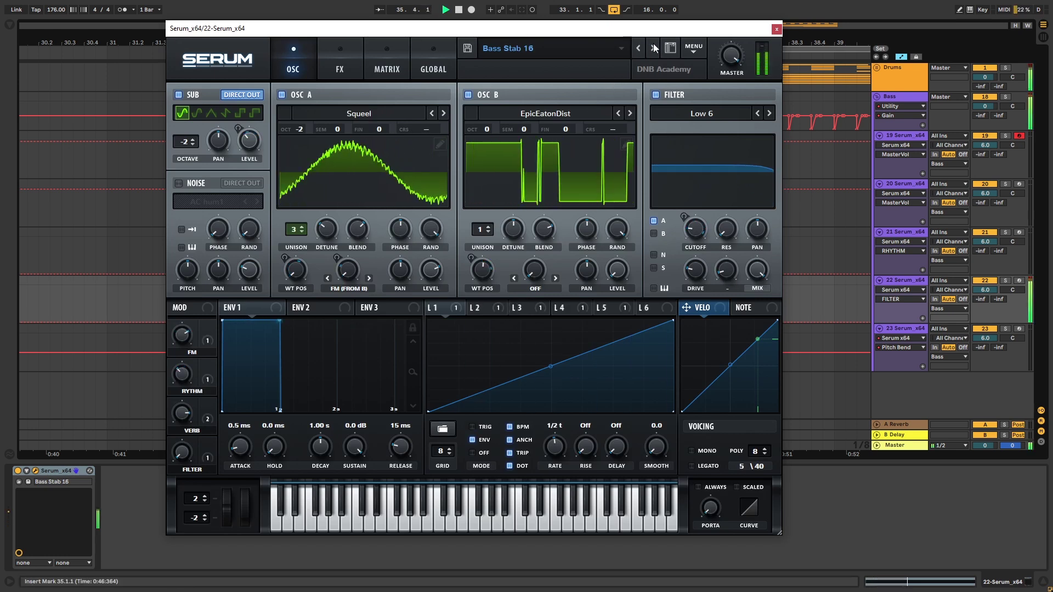
click(654, 48)
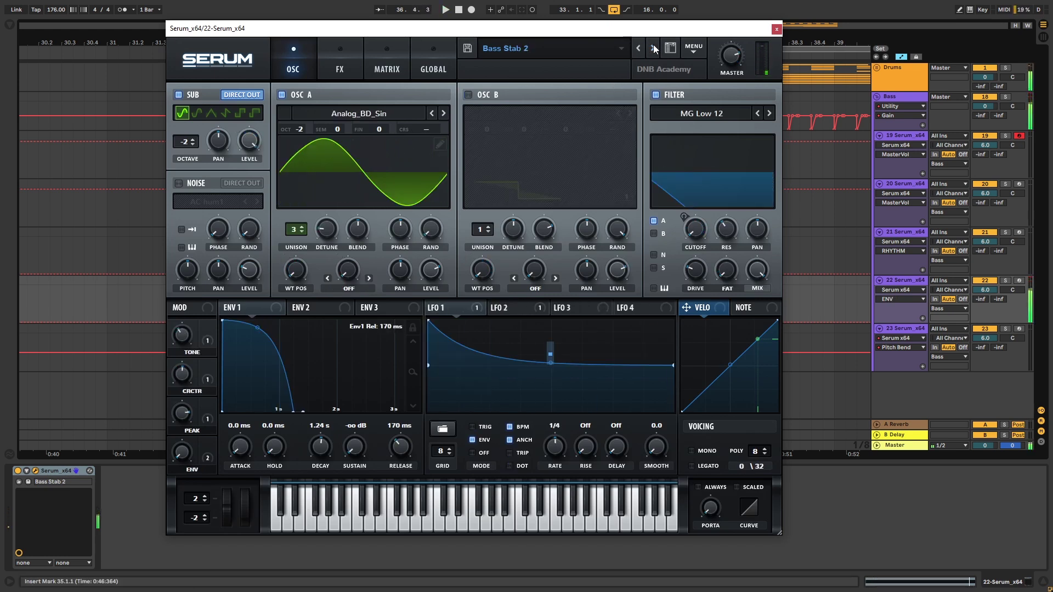
click(654, 48)
key(space)
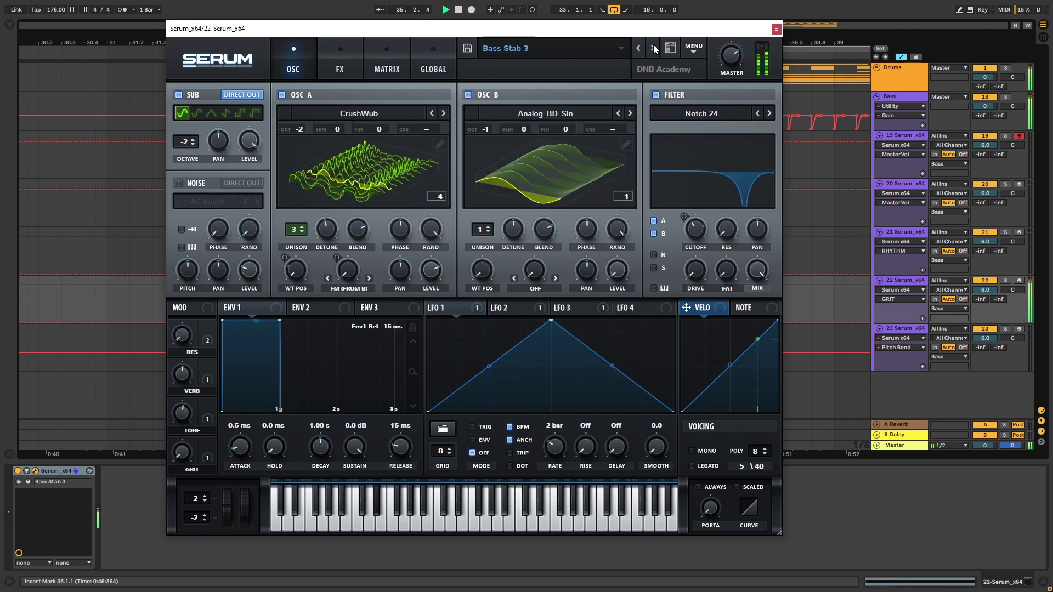
key(space)
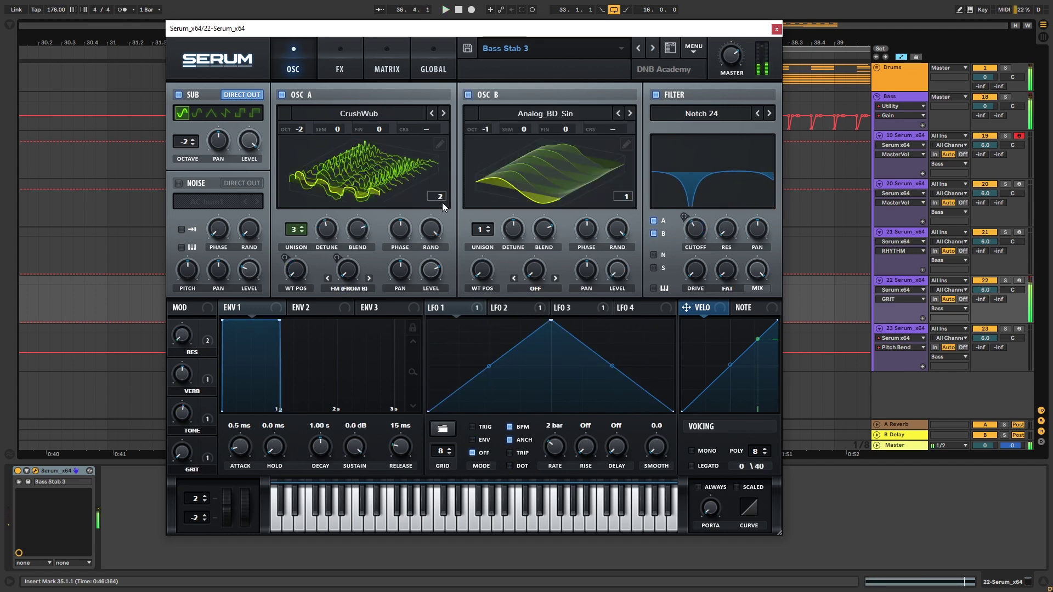
click(777, 29)
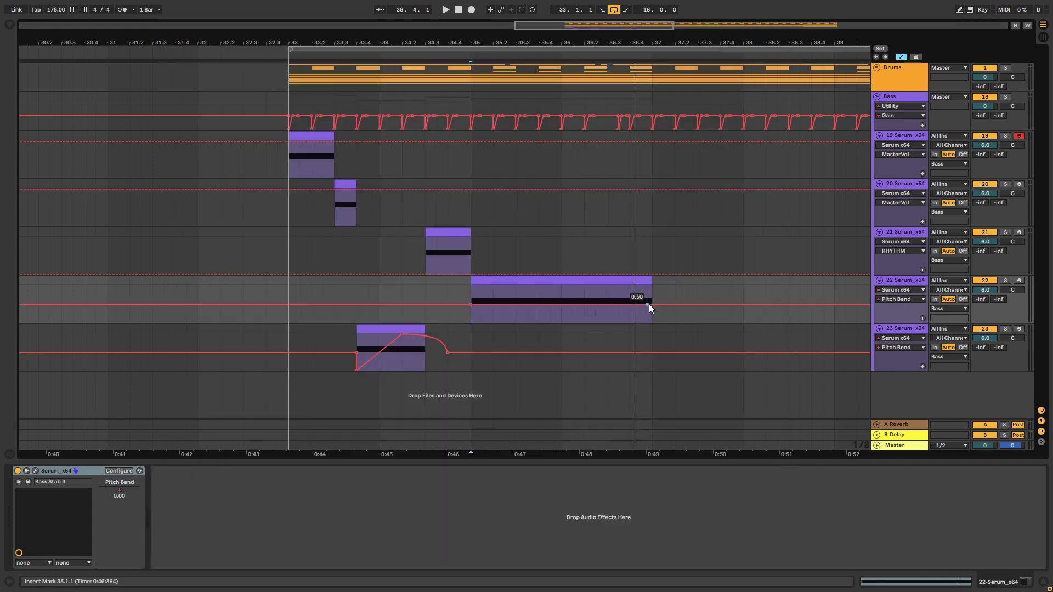
- Draw a pitch-bend automation ramp on the Bass Stab 3 clip, falling from 2.00 at 35.1 to 0 at 37.1, and play it
drag(653, 304, 652, 286)
key(space)
click(584, 323)
click(308, 276)
key(space)
drag(653, 286, 471, 286)
click(477, 280)
key(space)
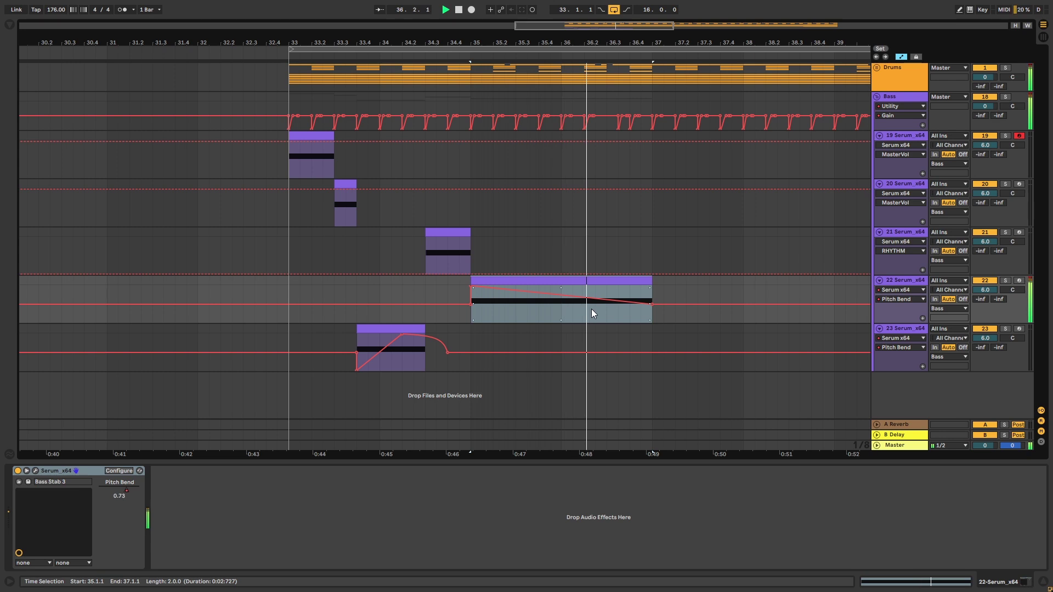
key(space)
- Move the Bass Stab 3 clip to bar 47 and place a copy without pitch-bend automation at 35.1 on a duplicated track
drag(654, 44, 536, 11)
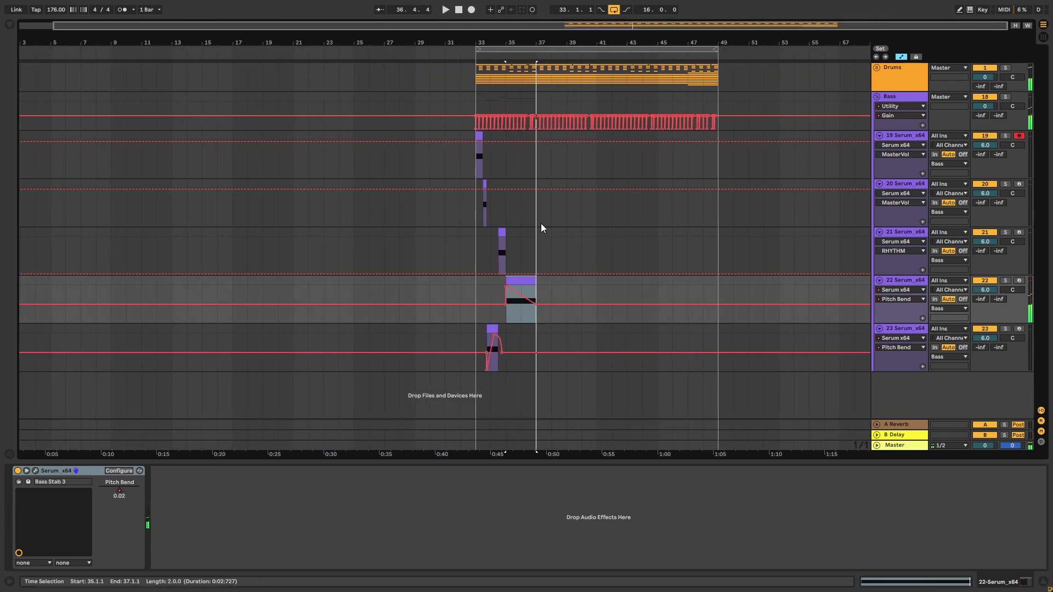
drag(517, 279, 705, 284)
click(905, 283)
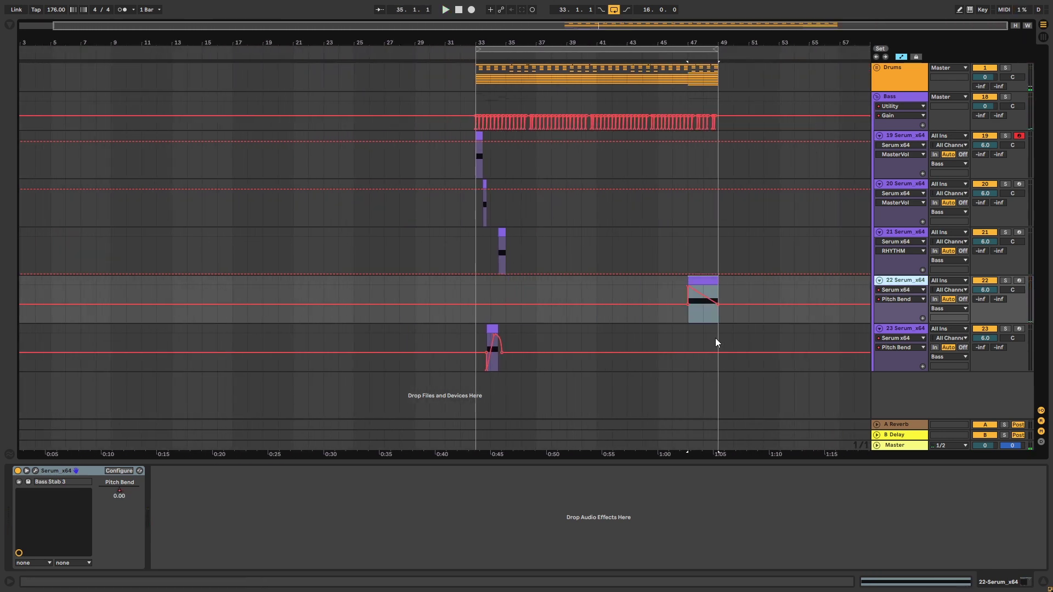
key(ctrl+d)
drag(705, 337, 524, 336)
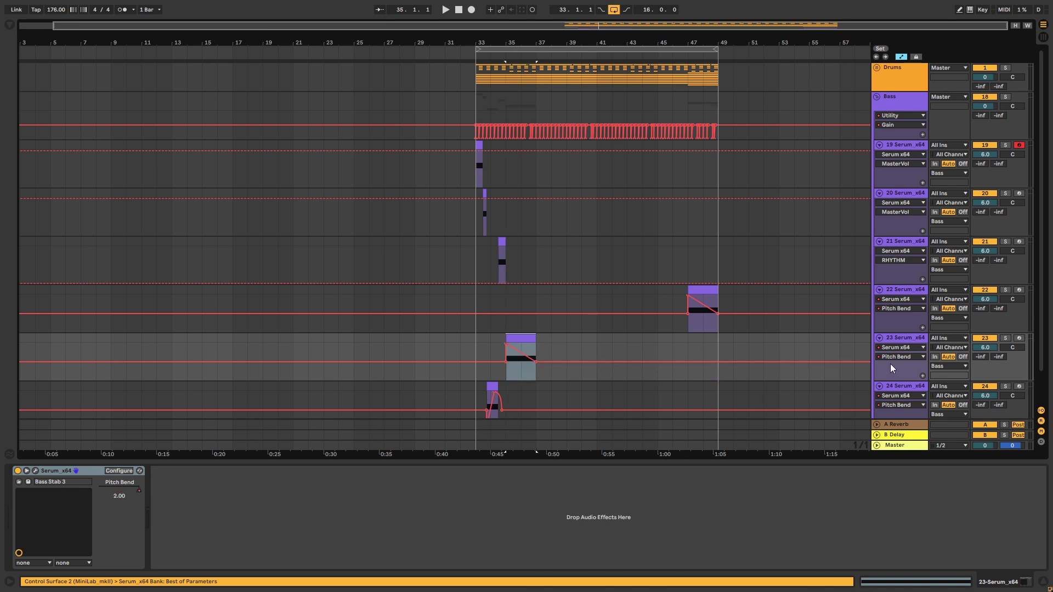
click(505, 344)
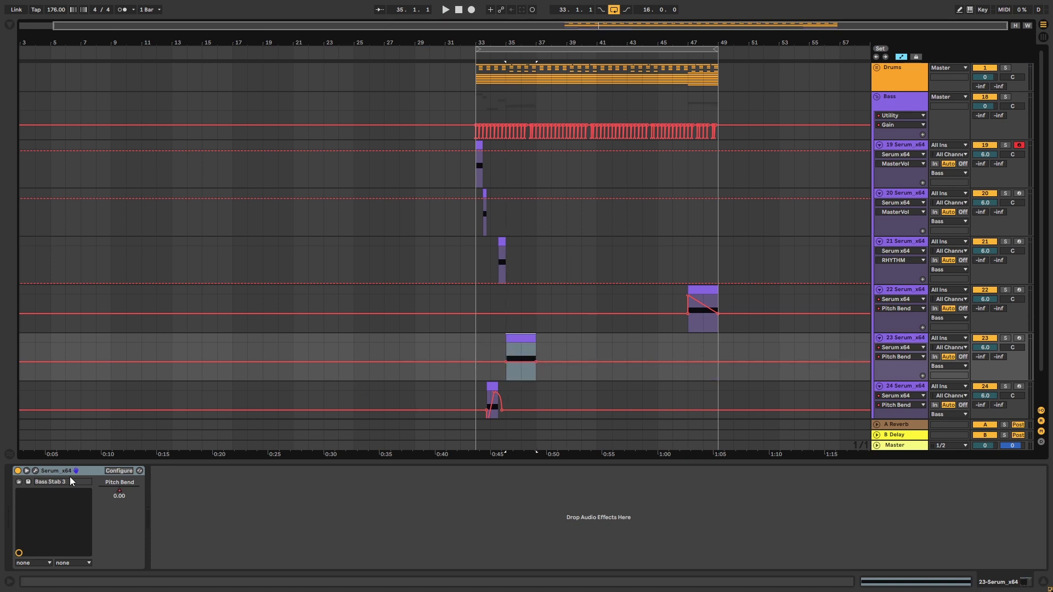
- Step through the presets on the duplicated track from Bass Stab 3 to Bass Stab 7 while playing the clip from 35.1
key(ctrl+alt+p)
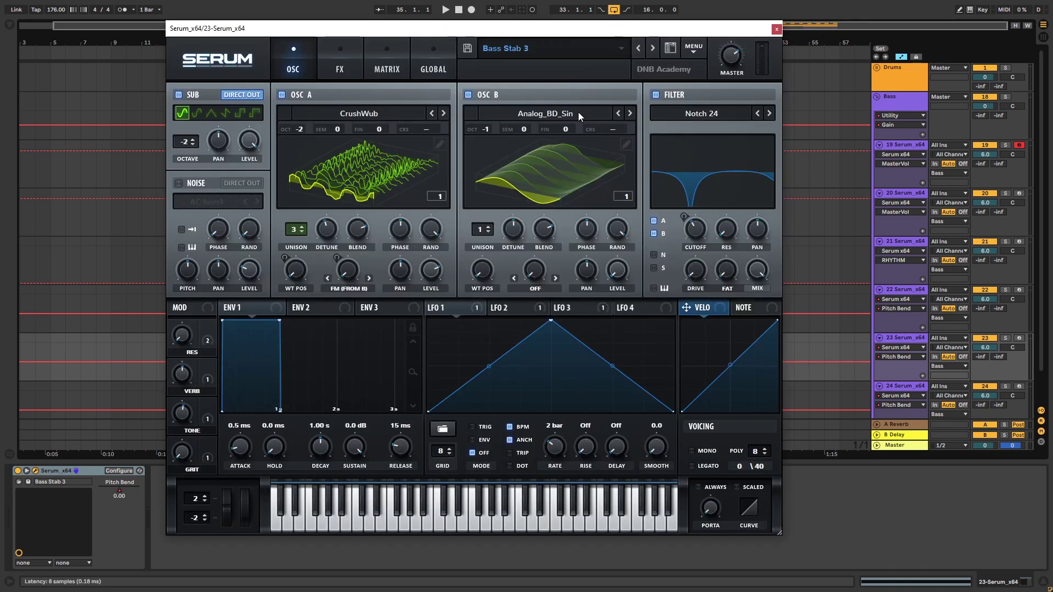
click(651, 48)
key(space)
click(651, 48)
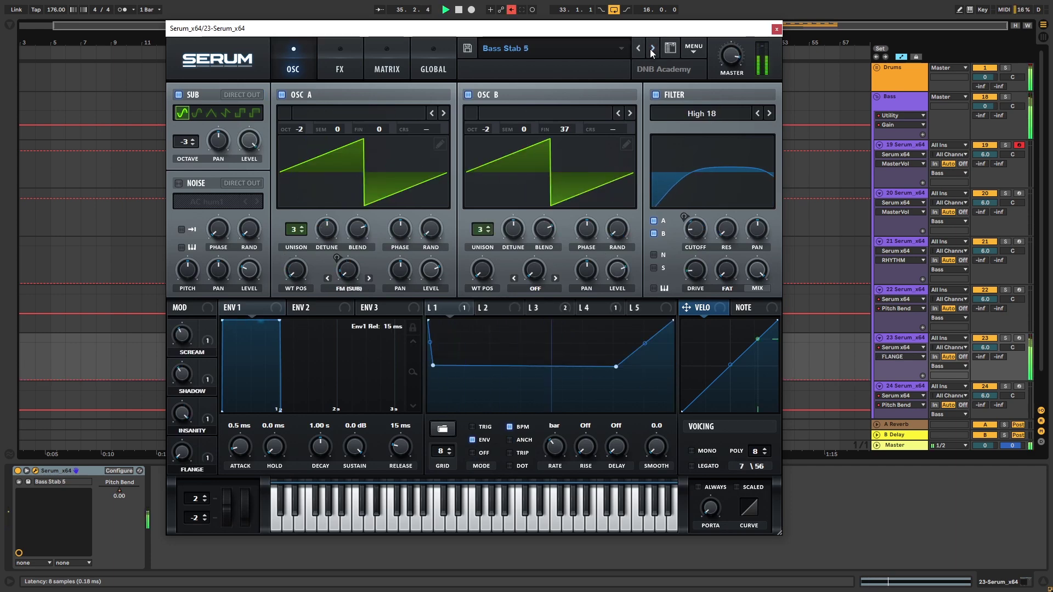
click(651, 48)
click(651, 48)
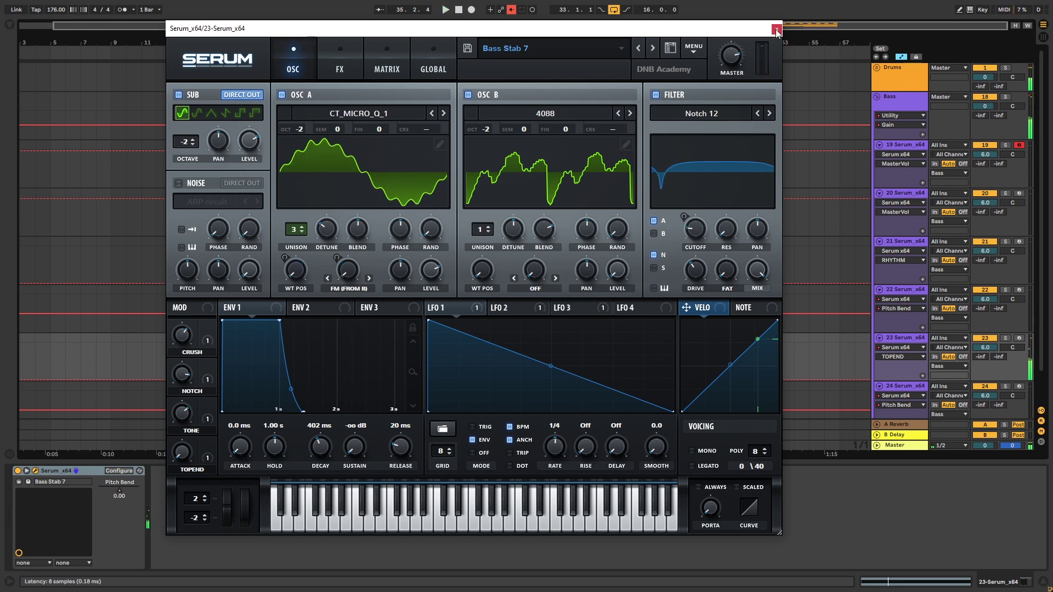
- Arm the duplicated track, play test notes from the computer keyboard, and switch its preset to Bass Stab 8
click(1018, 338)
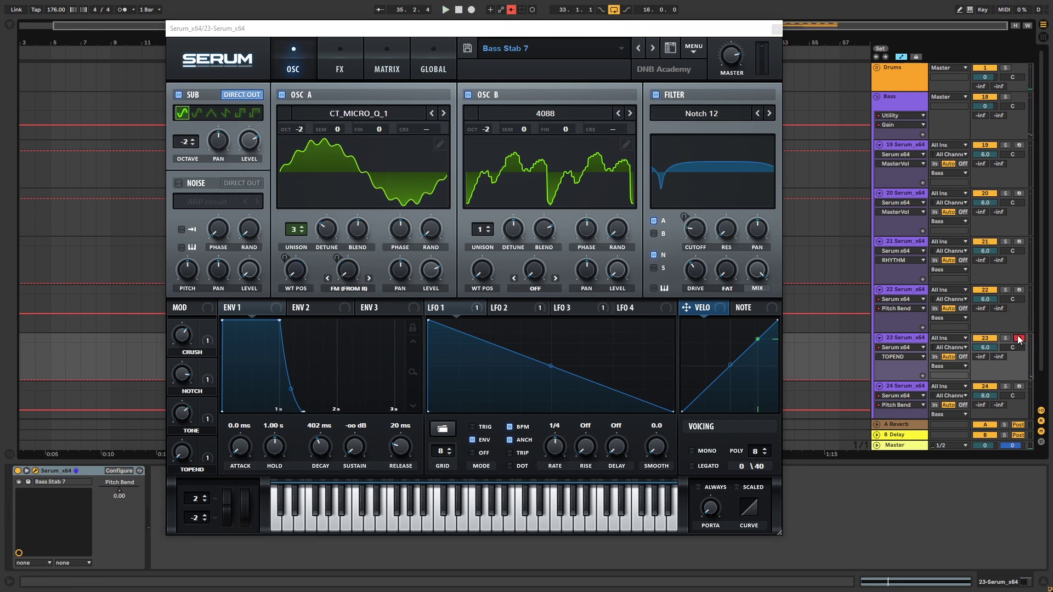
key(a)
key(z)
key(a)
key(x)
click(653, 48)
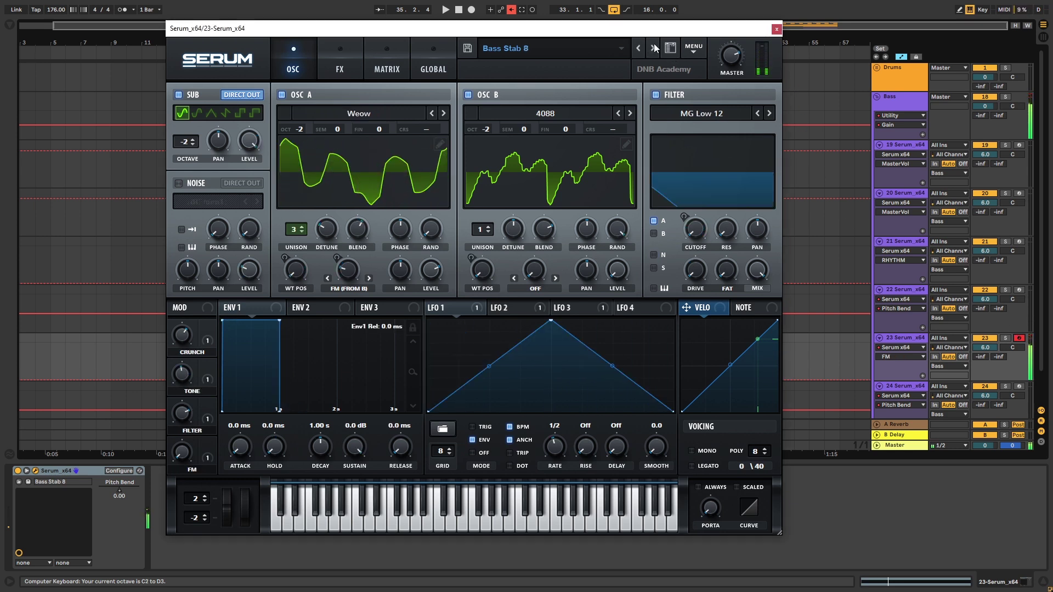
key(a)
key(a)
click(776, 29)
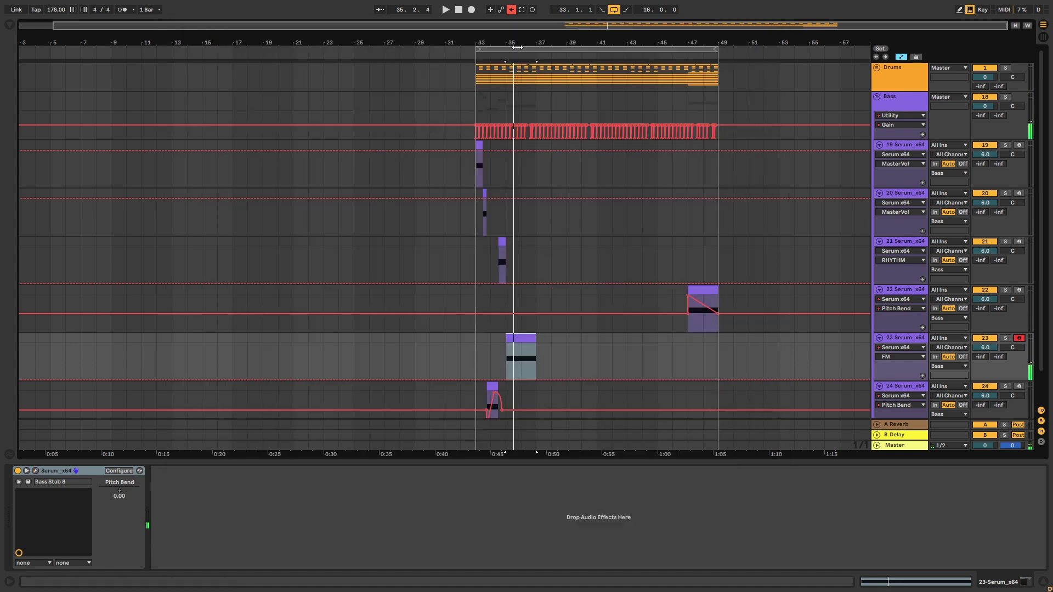
- Shorten the held D#2 in the Bass Stab 8 clip and copy it to 1.2, 1.2.4 and 1.4, then audition the rhythm
double_click(503, 337)
key(space)
key(shift+Down)
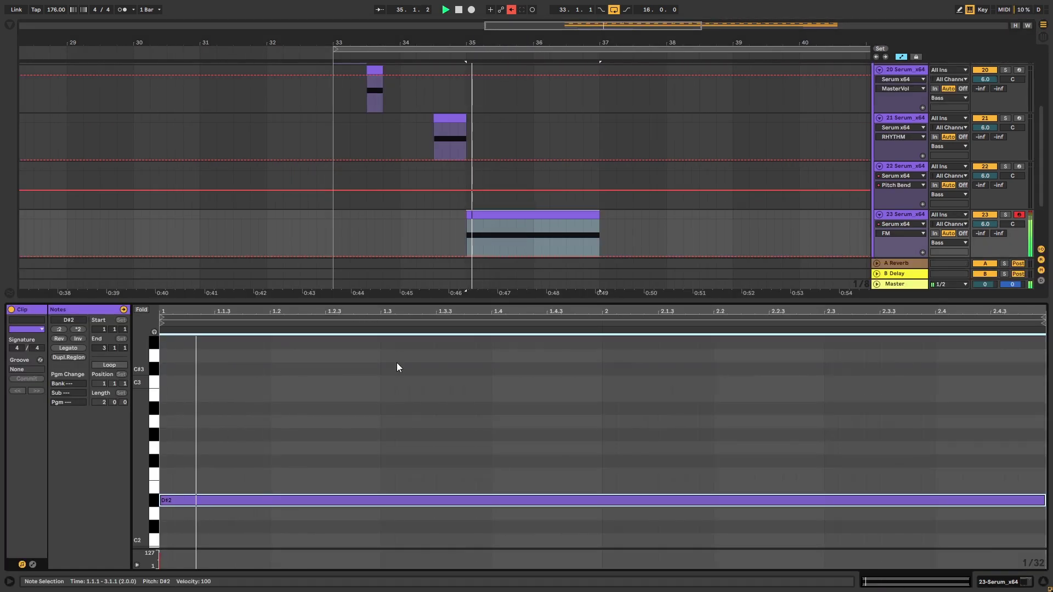
drag(1044, 500, 339, 499)
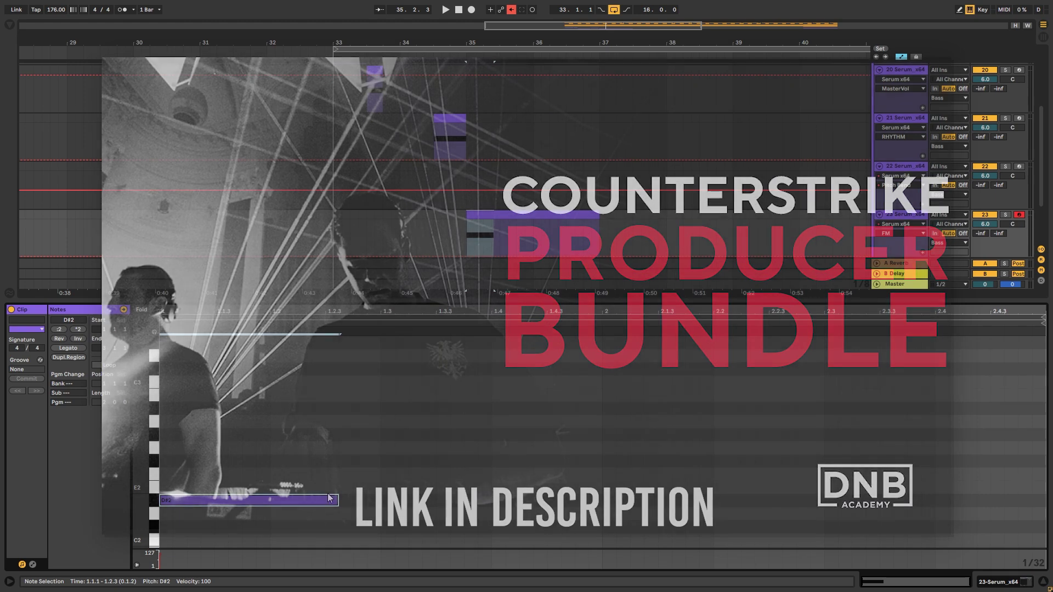
click(275, 499)
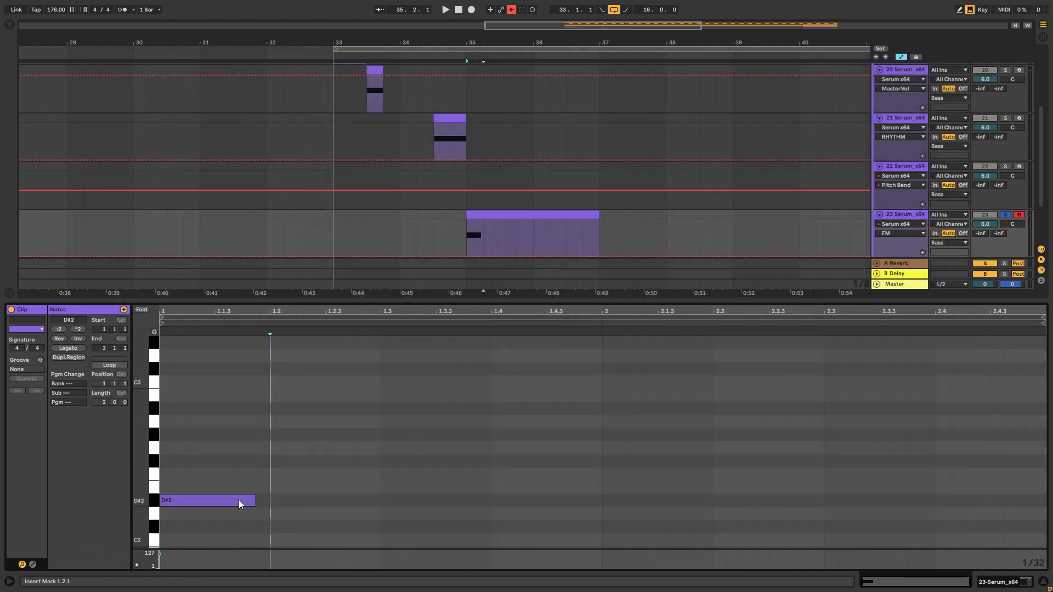
ctrl+drag(220, 499, 512, 505)
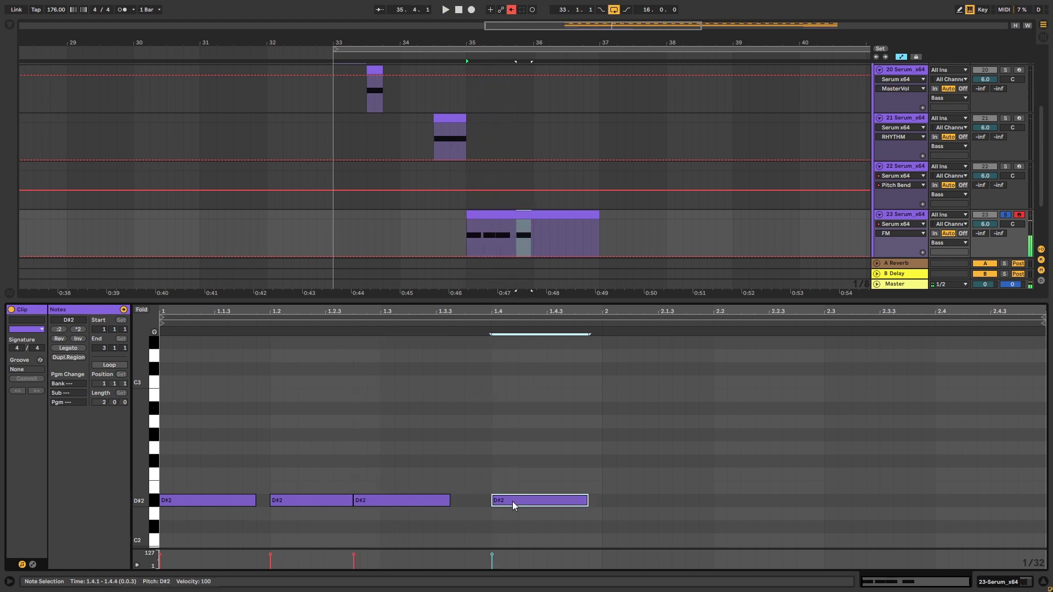
key(space)
- Apply Legato to the four D#2 notes so they fill the first bar, and duplicate the pattern into the clip's second bar
key(space)
click(283, 411)
key(ctrl+a)
click(74, 348)
drag(214, 527, 597, 504)
double_click(575, 501)
double_click(501, 500)
drag(502, 502, 163, 528)
key(ctrl+d)
key(space)
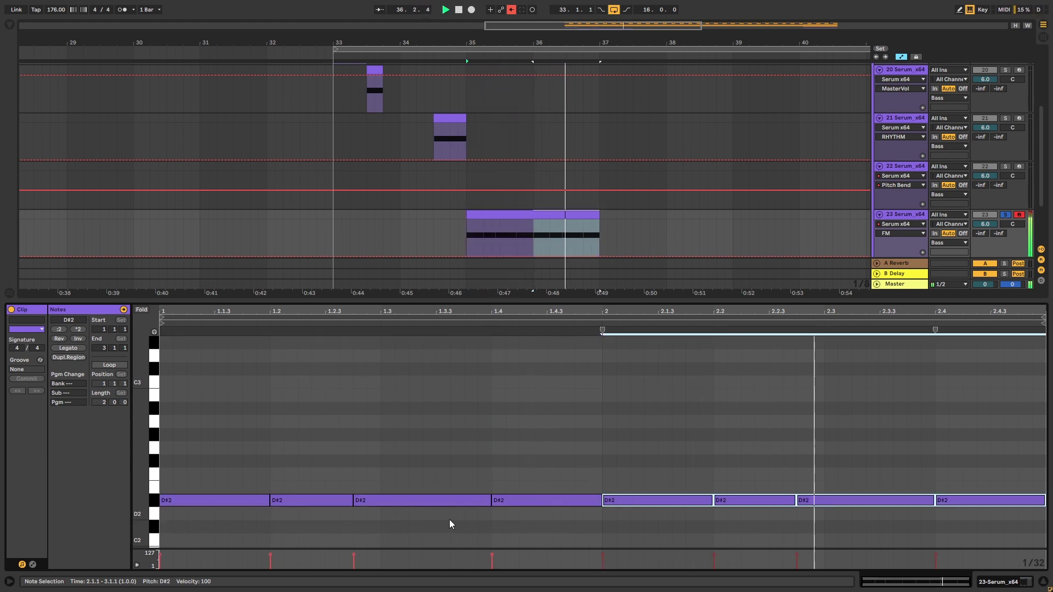
key(space)
- Unsolo the Bass Stab 8 track and play the full bassline with the drums from bar 33
click(1001, 580)
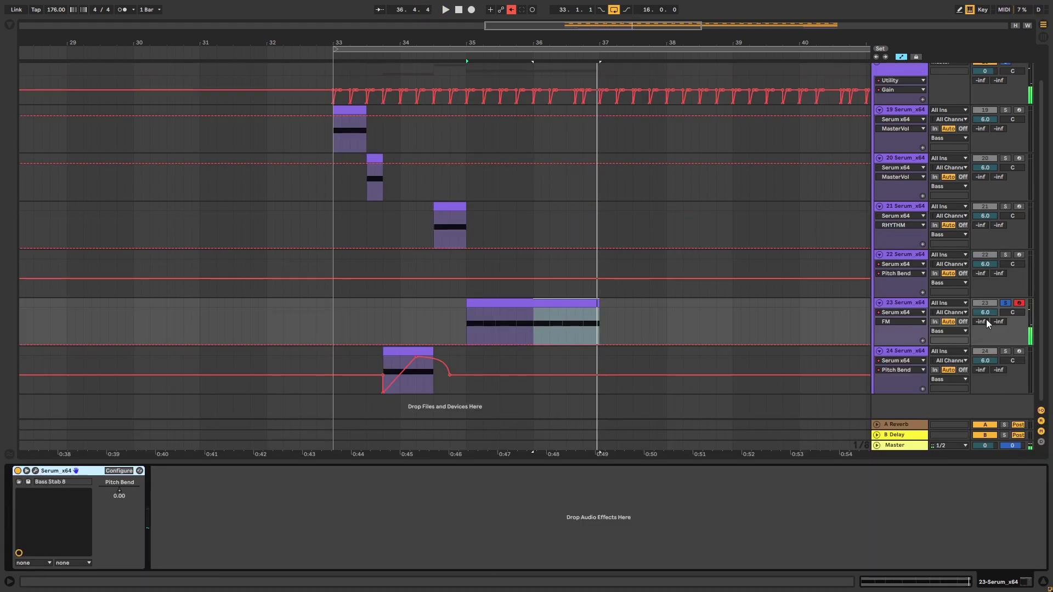
click(1004, 303)
click(336, 253)
key(space)
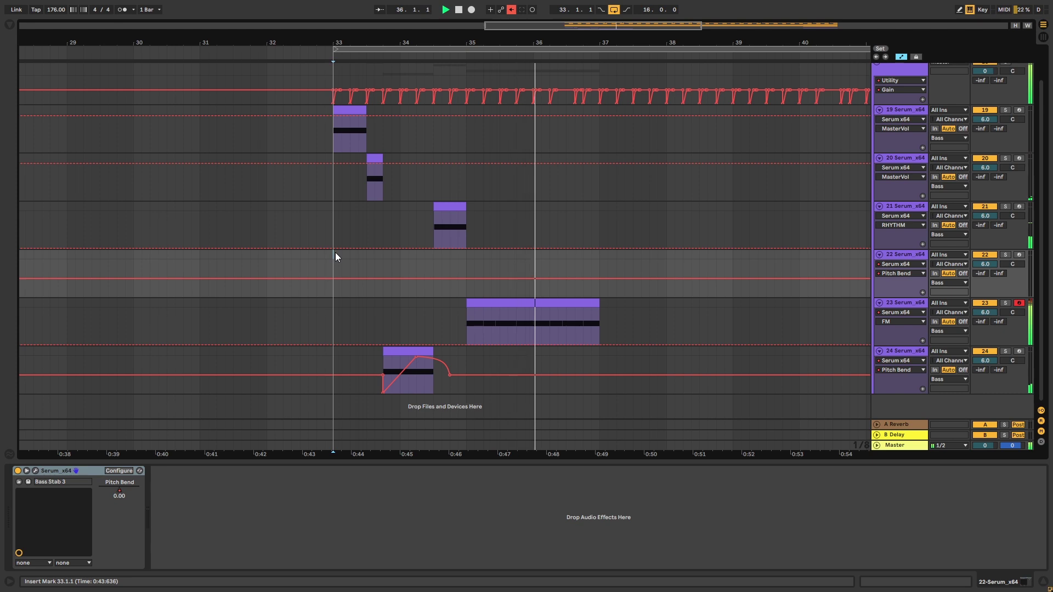
- Fold the Serum tracks and duplicate their four-bar bassline from bars 33–37 to bar 37
click(550, 323)
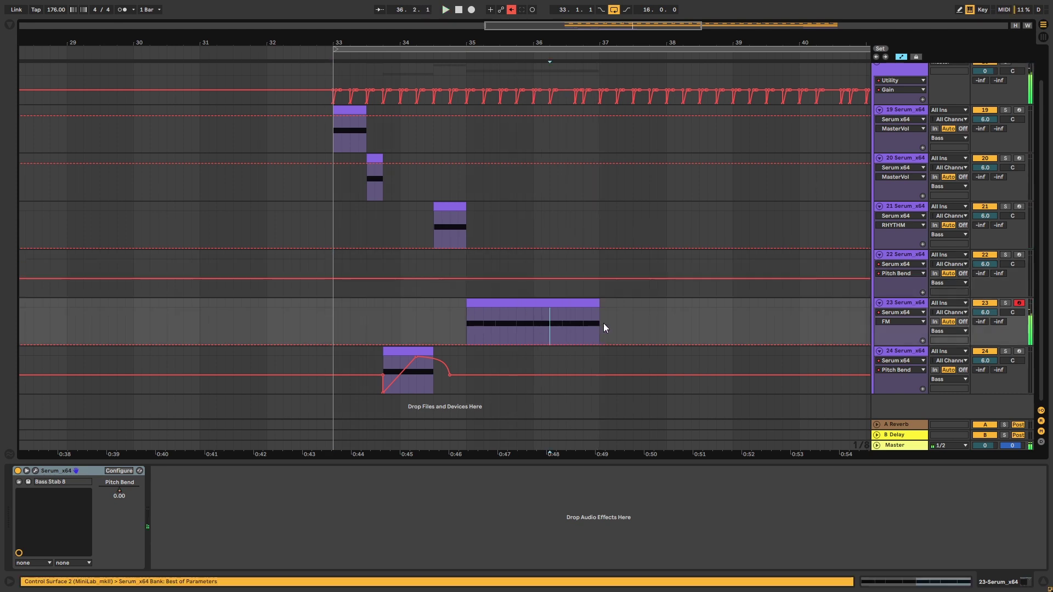
alt+click(879, 206)
mouse_move(599, 198)
mouse_down()
mouse_move(339, 143)
mouse_move(596, 199)
mouse_up()
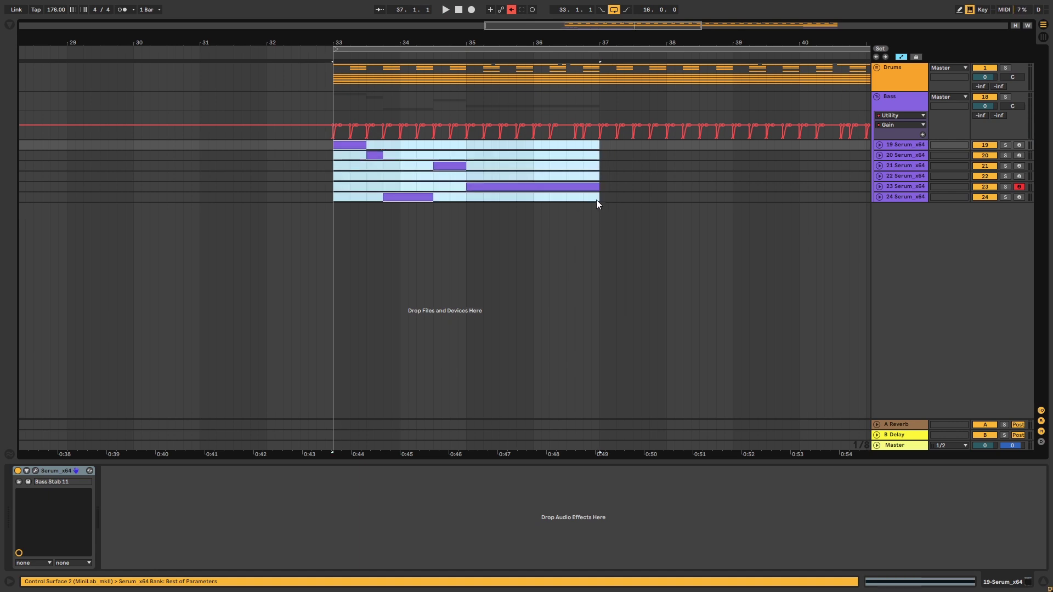
key(ctrl+d)
- Play the eight-bar bassline from bar 33 and show the Track Volume automation of the Bass Stab 8 track
drag(531, 58, 393, 86)
click(312, 164)
key(space)
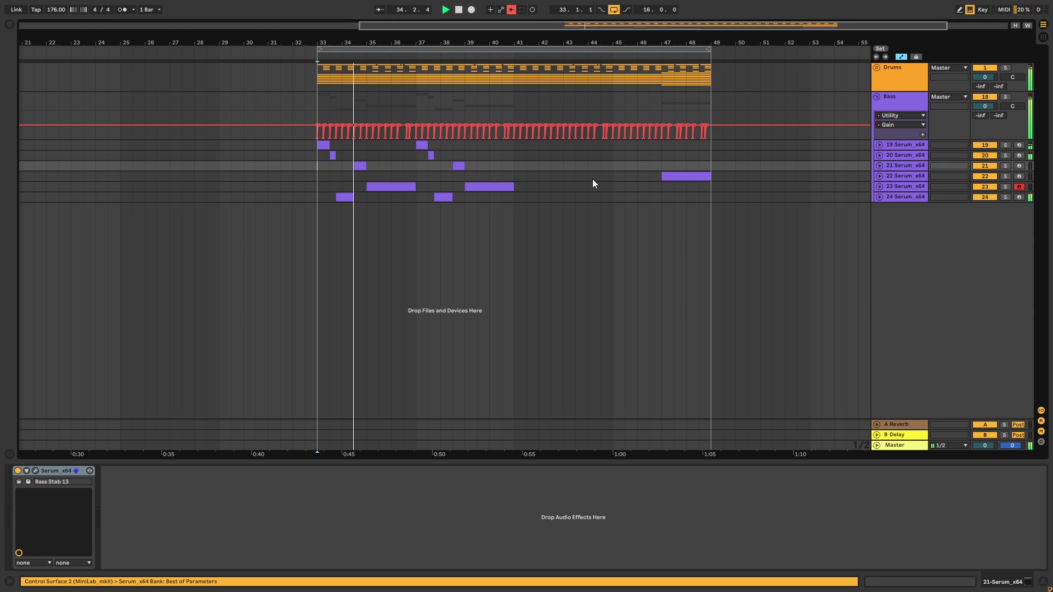
click(878, 186)
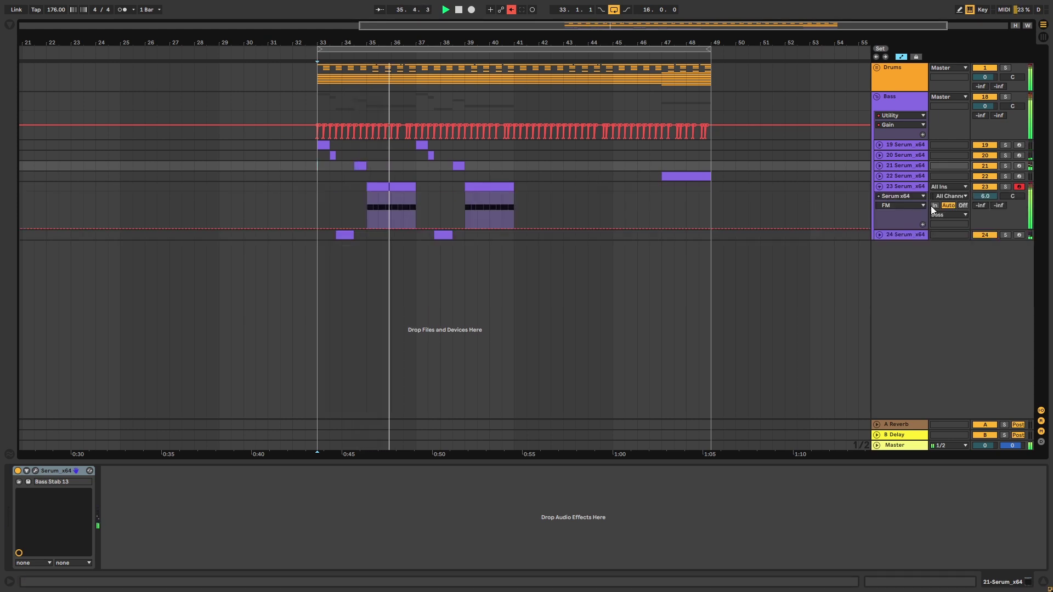
click(996, 199)
click(882, 209)
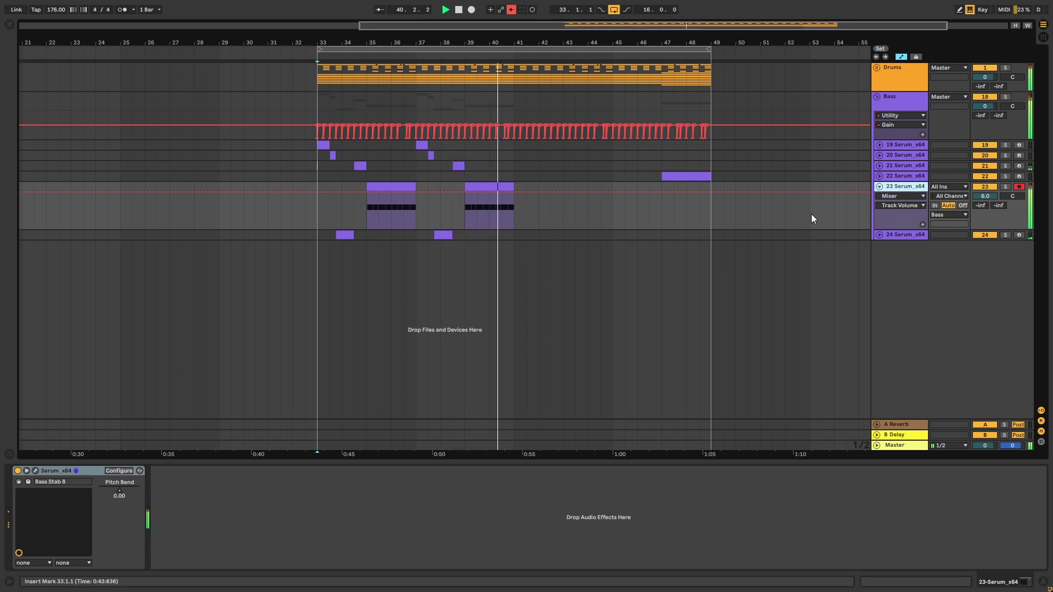
key(space)
click(515, 238)
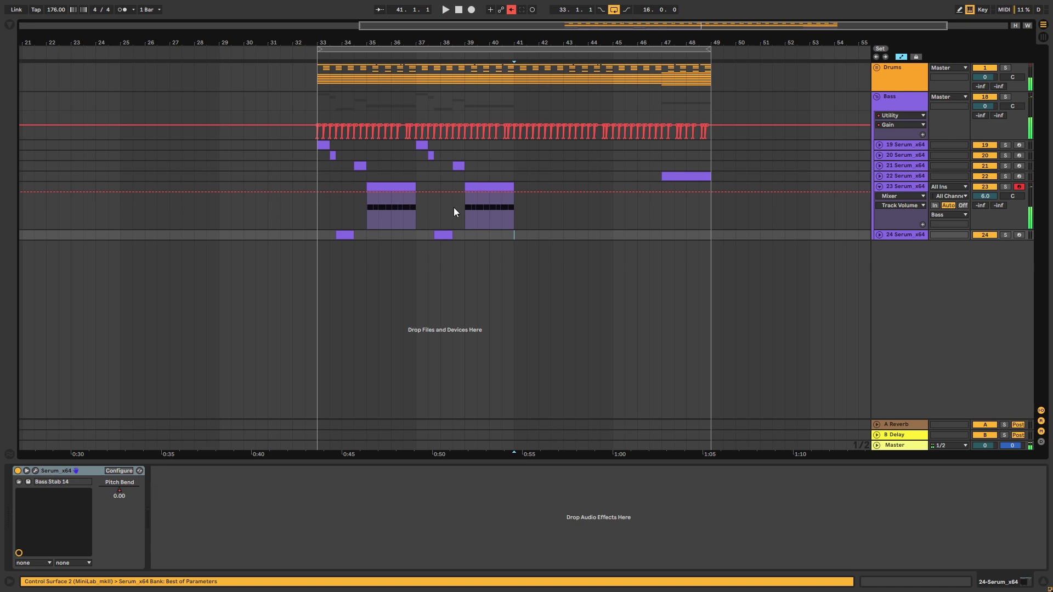
- Duplicate the Bass Stab 13 track, deactivating the first clip on the copy and the second clip on the original
click(459, 166)
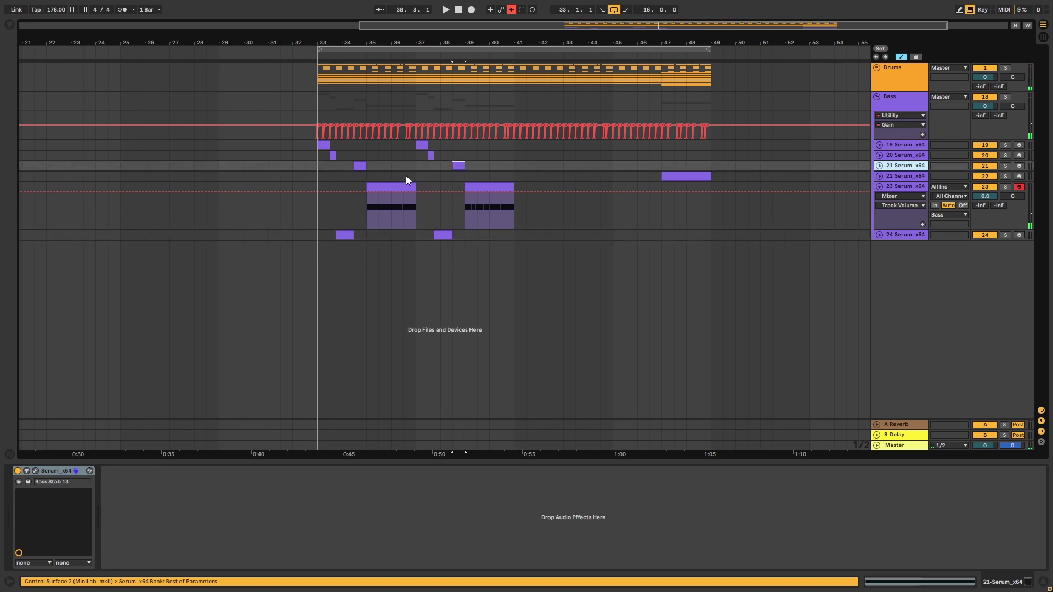
key(ctrl+d)
click(359, 176)
key(0)
click(458, 166)
key(0)
- Audition Bass Stab presets on the duplicated Bass Stab 13 track from bar 38 and load Bass Stab 16
click(878, 176)
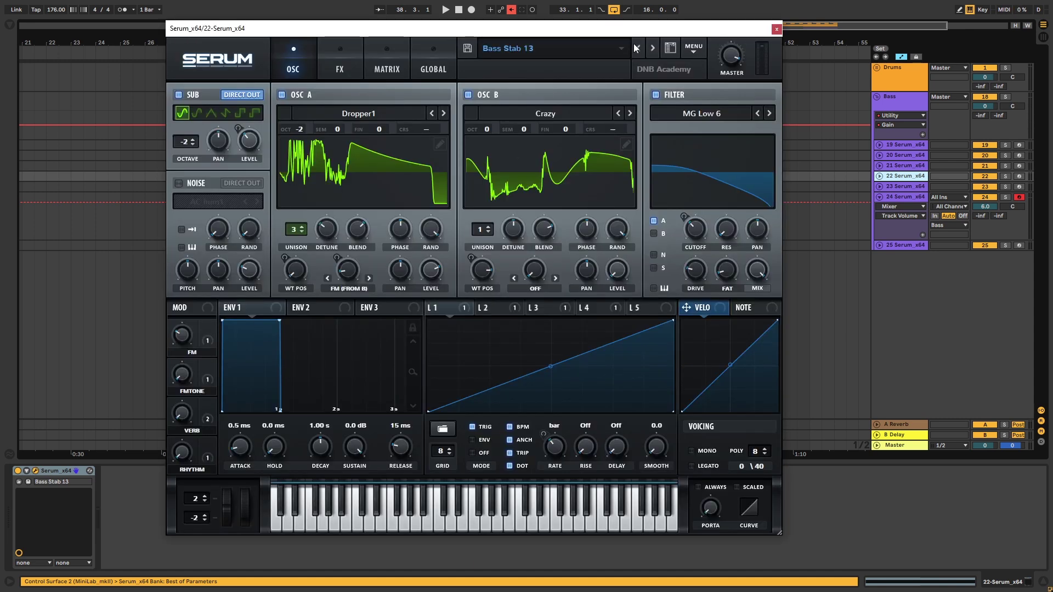
click(649, 48)
drag(497, 30, 474, 197)
click(458, 176)
key(space)
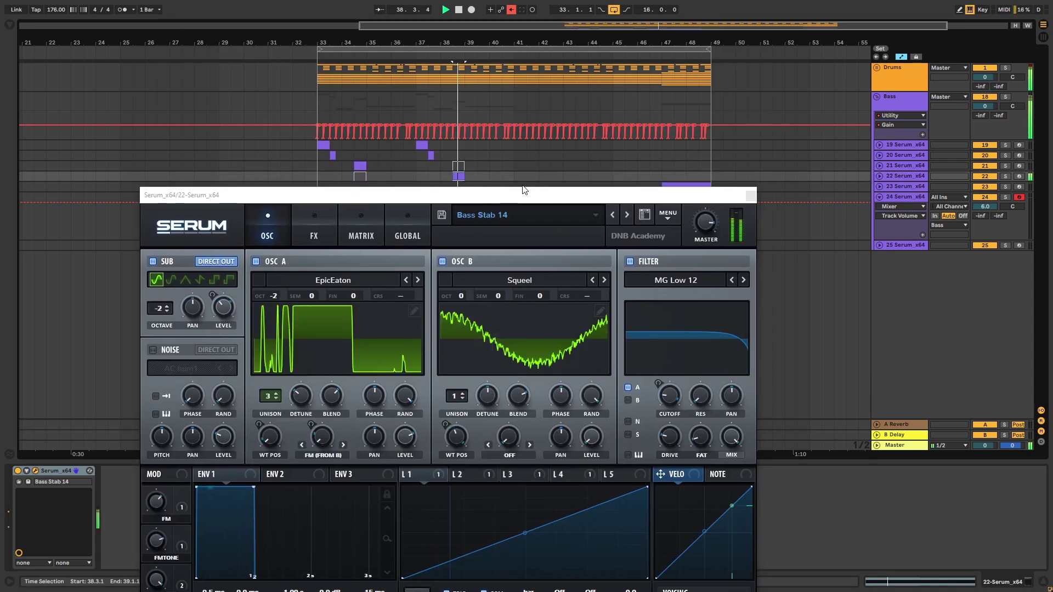
drag(608, 196, 607, 178)
click(623, 196)
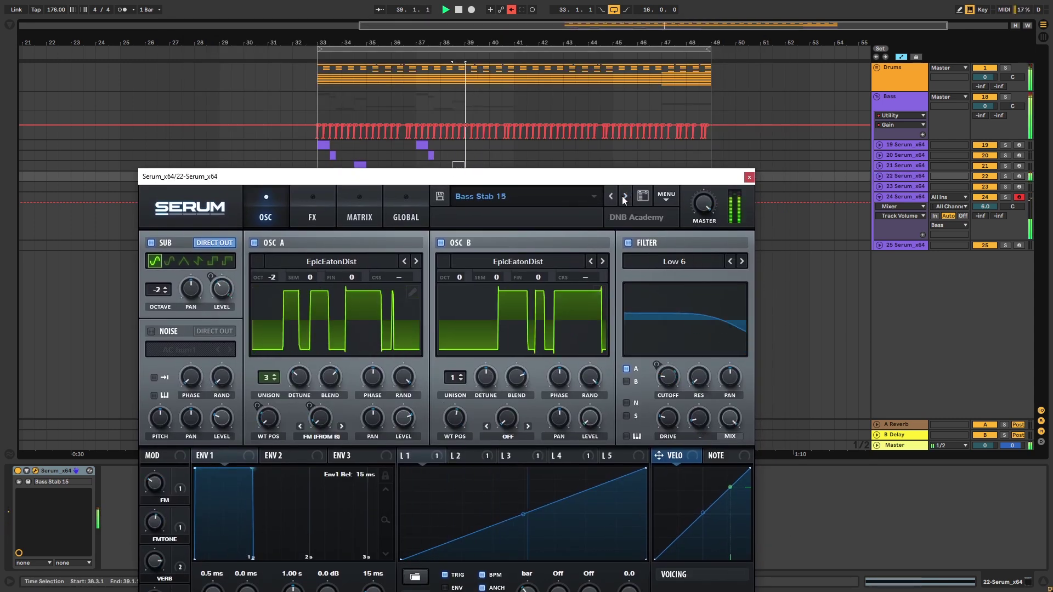
click(624, 196)
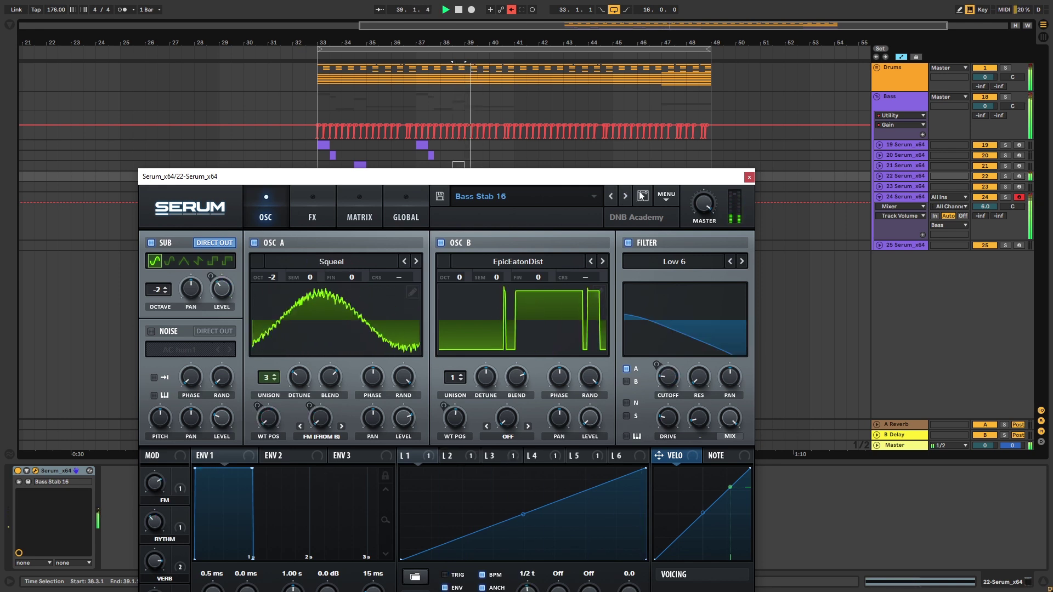
click(749, 176)
- Play the bassline from bar 34 and set the Bass Stab 16 track's volume to 2.5 dB
key(space)
click(355, 179)
key(space)
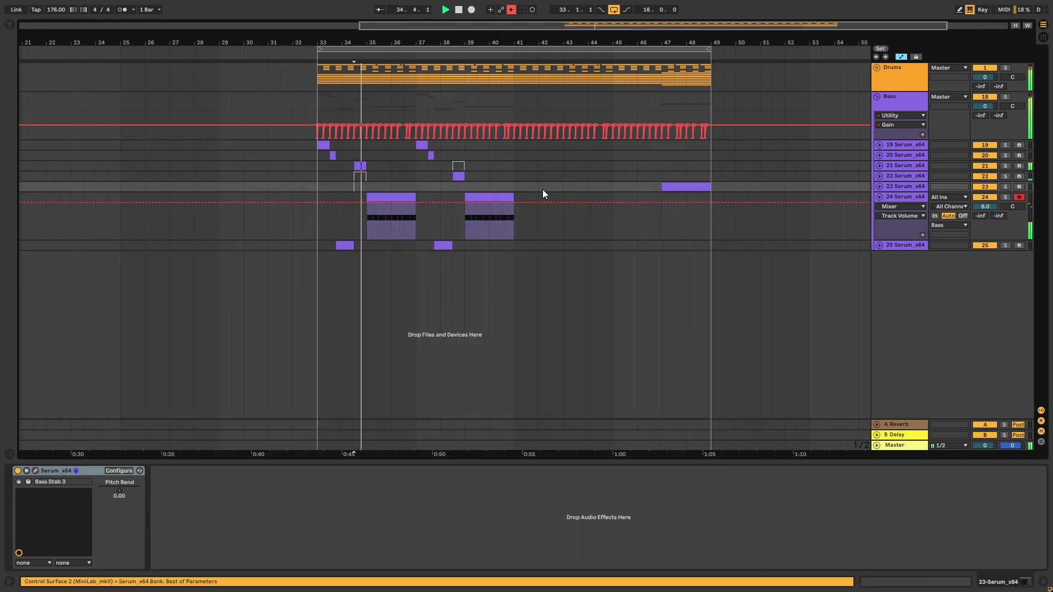
click(899, 176)
click(877, 176)
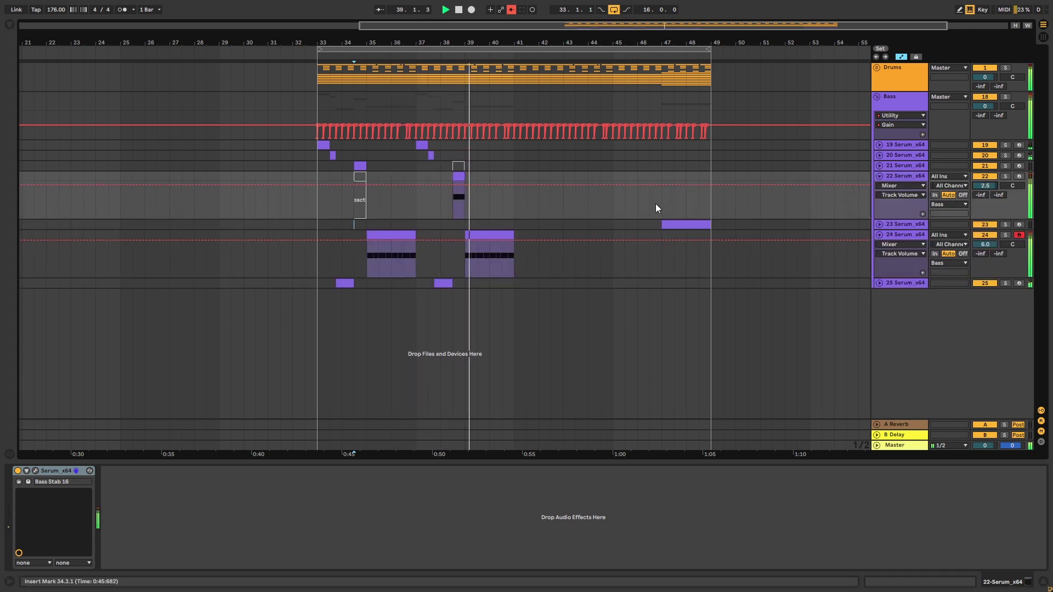
- Draw Pitch Bend automation across the Bass Stab 16 clip, rising from 0.00 to 0.50 at bar 39, and play it
click(36, 470)
click(193, 560)
click(746, 87)
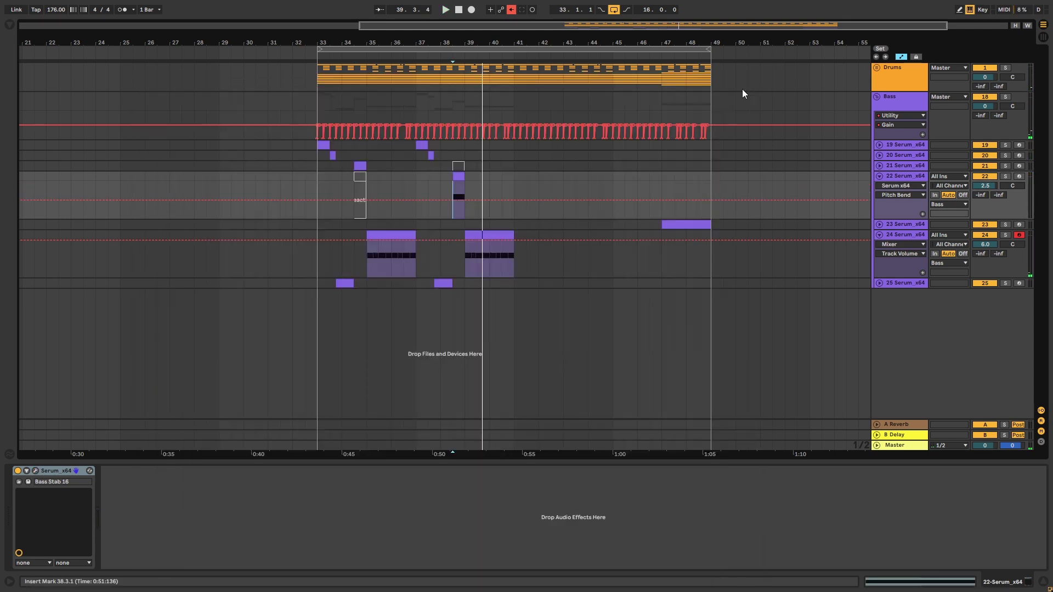
click(453, 200)
click(465, 200)
drag(453, 201, 453, 218)
key(space)
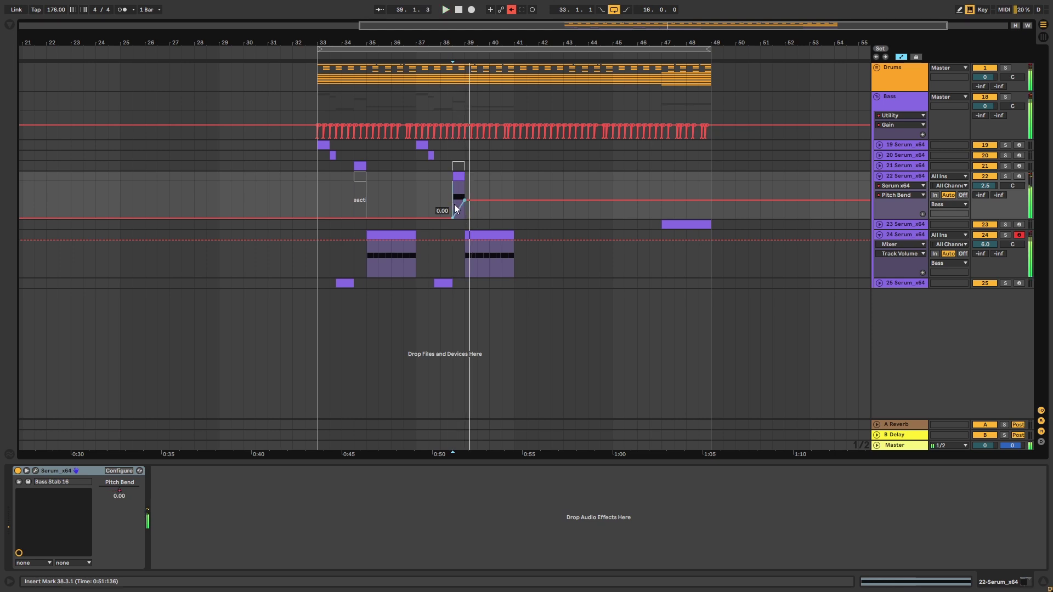
- Fold the Bass Stab 16 and Bass Stab 8 tracks and check the preset used on each Serum track
click(879, 176)
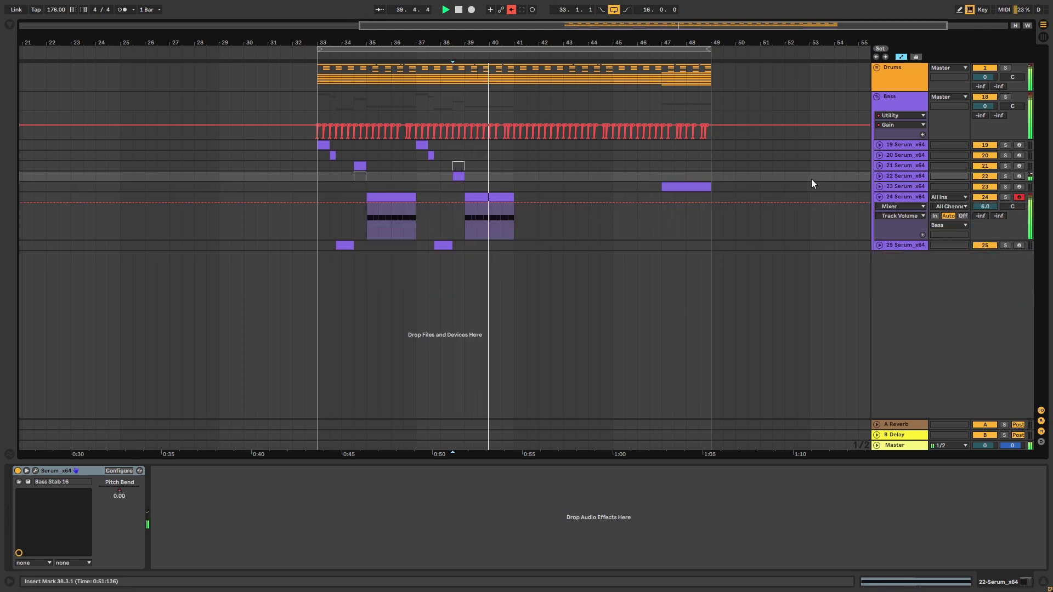
click(879, 197)
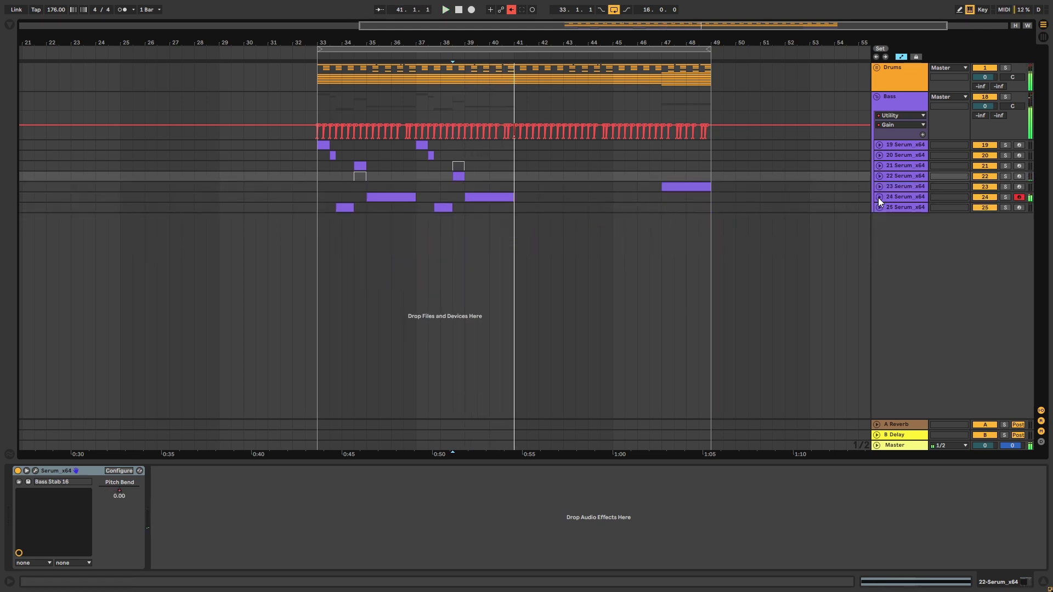
click(912, 205)
click(908, 196)
click(907, 186)
click(907, 173)
click(907, 164)
click(905, 155)
click(904, 144)
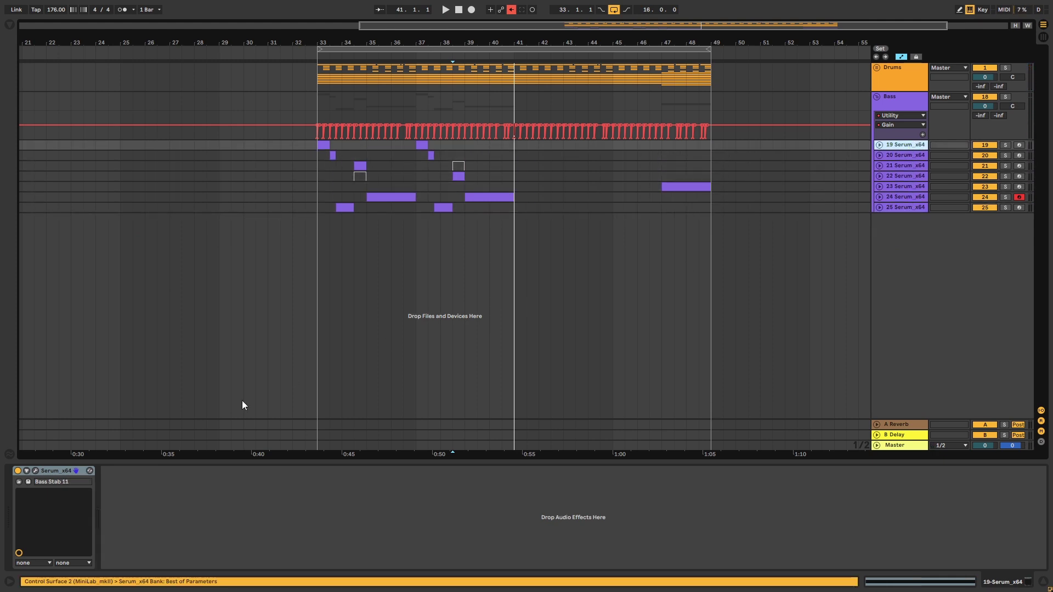
- Duplicate the Bass Stab 8 track, deactivating the first clip on the copy and the second clip on the original
click(913, 199)
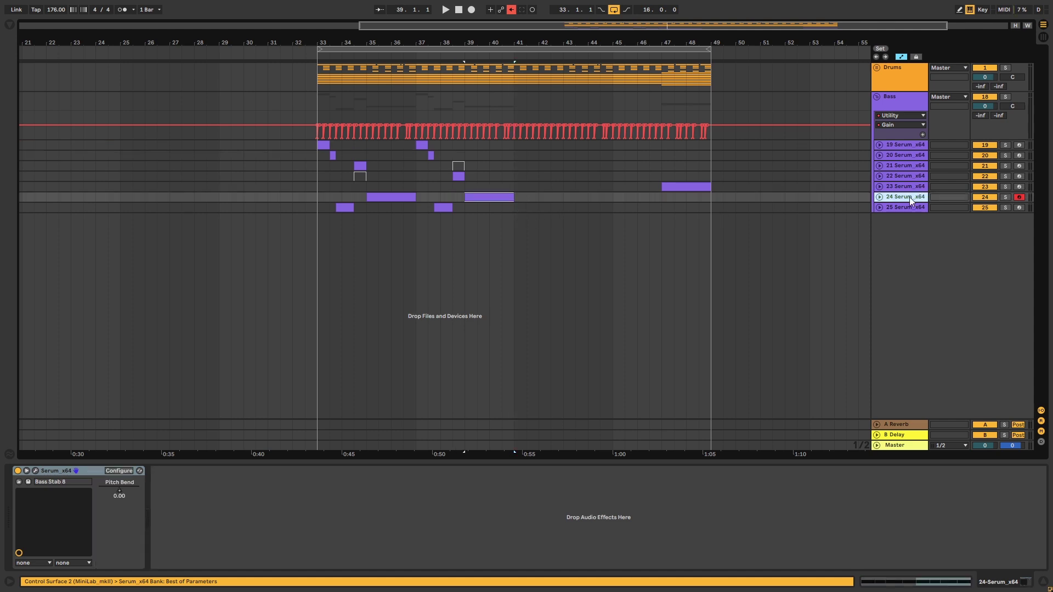
key(ctrl+d)
click(388, 208)
key(0)
click(475, 199)
key(0)
click(482, 205)
click(880, 207)
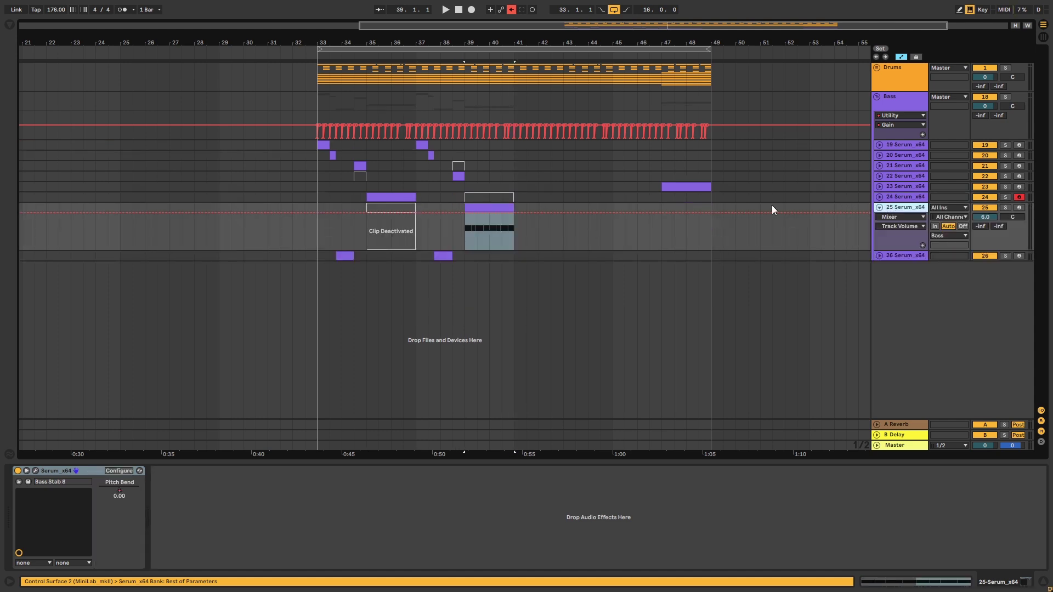
- Replace the repeated notes in the copied track's clip at bar 39 with one sustained note
double_click(491, 208)
drag(257, 433, 1045, 477)
click(1015, 578)
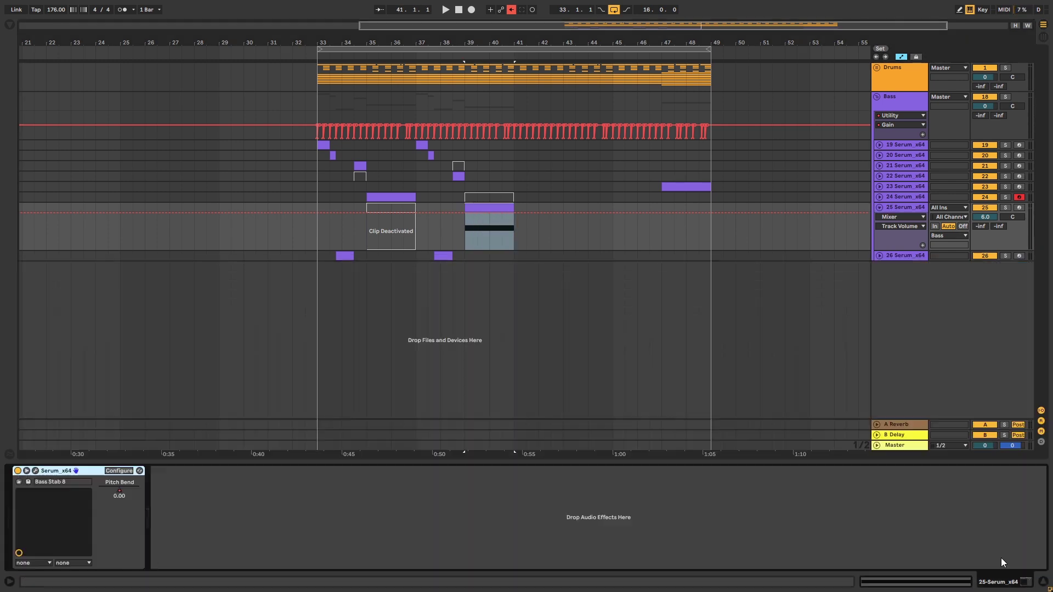
- Load the Bass Reese 1 preset from the DNB Academy - Counterstrike Serum Presets on the copied track and audition it
key(ctrl+alt+p)
click(557, 48)
mouse_move(564, 88)
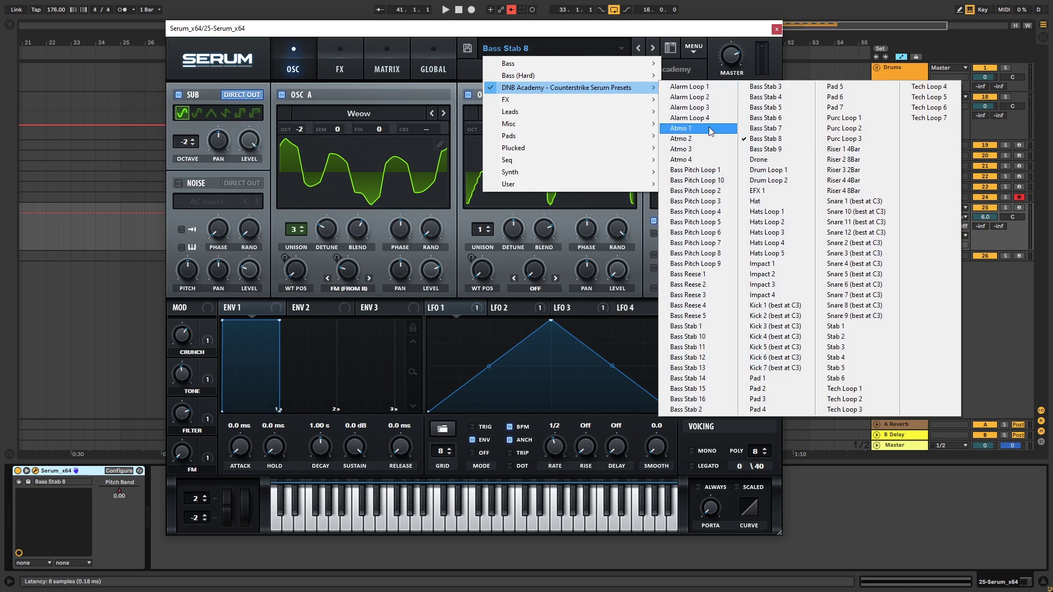
click(696, 274)
key(space)
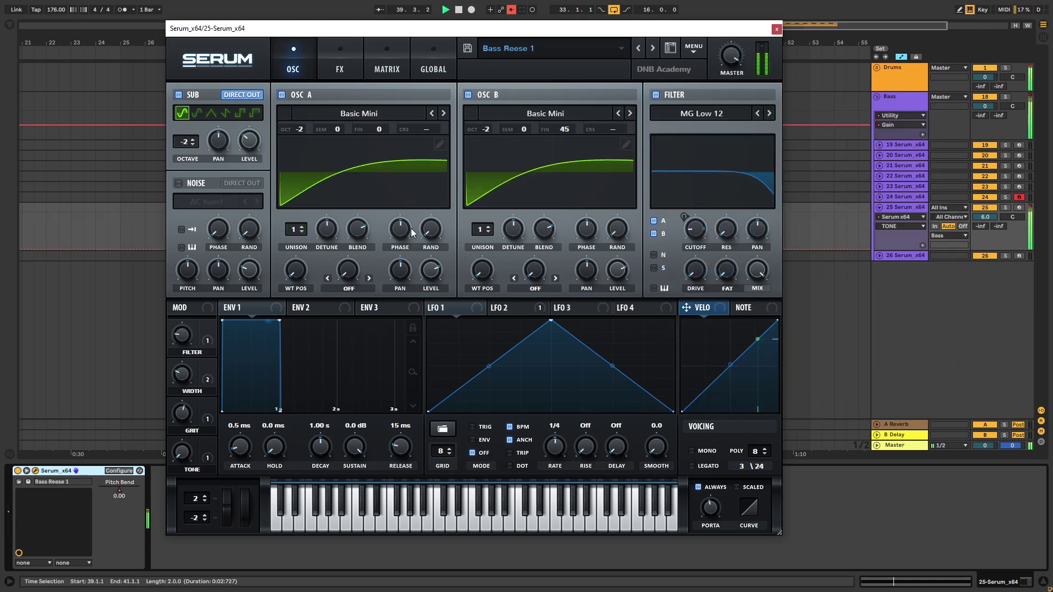
key(space)
click(776, 29)
- Draw Pitch Bend automation on the Bass Reese 1 clip, falling from the maximum at bar 39 to 0.50 at bar 41
right_click(122, 494)
click(198, 468)
click(463, 239)
drag(465, 249, 465, 213)
key(ctrl+z)
right_click(119, 489)
click(132, 498)
key(space)
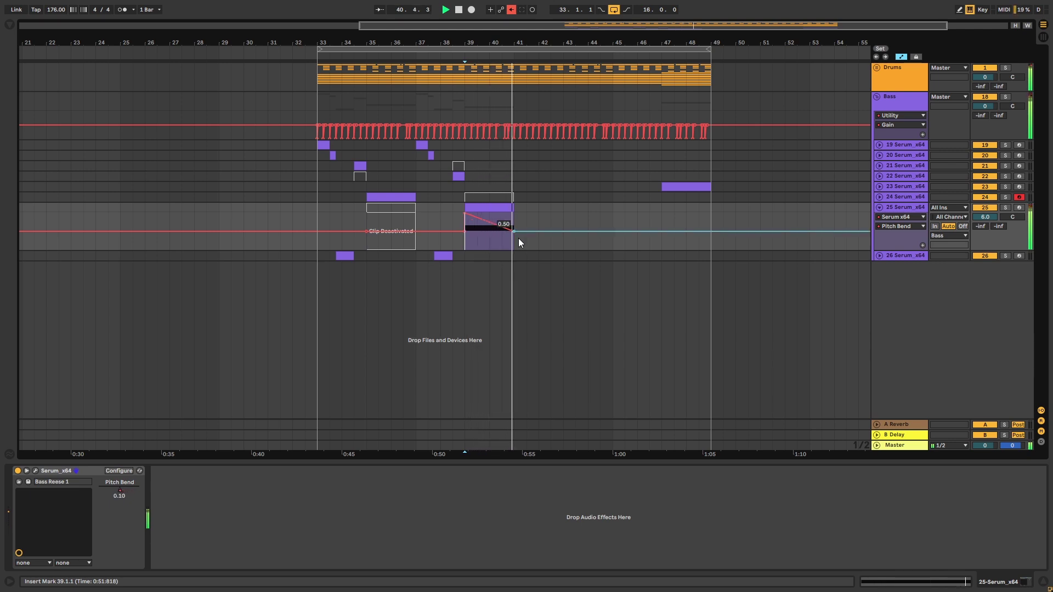
- Adjust the FILTER, WIDTH and TONE macros of Bass Reese 1 while playing the clip from bar 39
scroll(513, 64, up, 2)
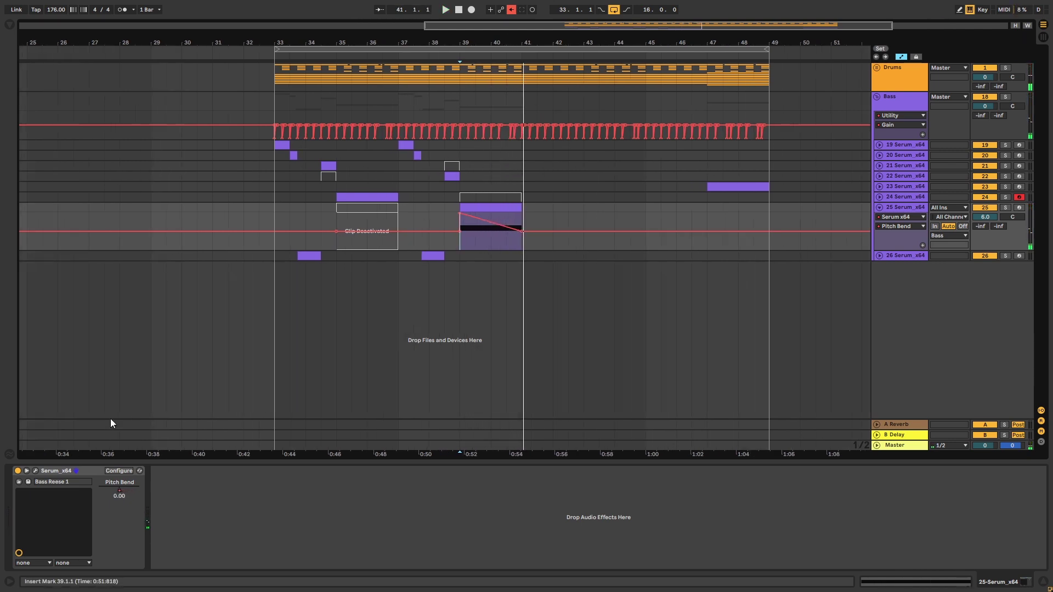
click(35, 470)
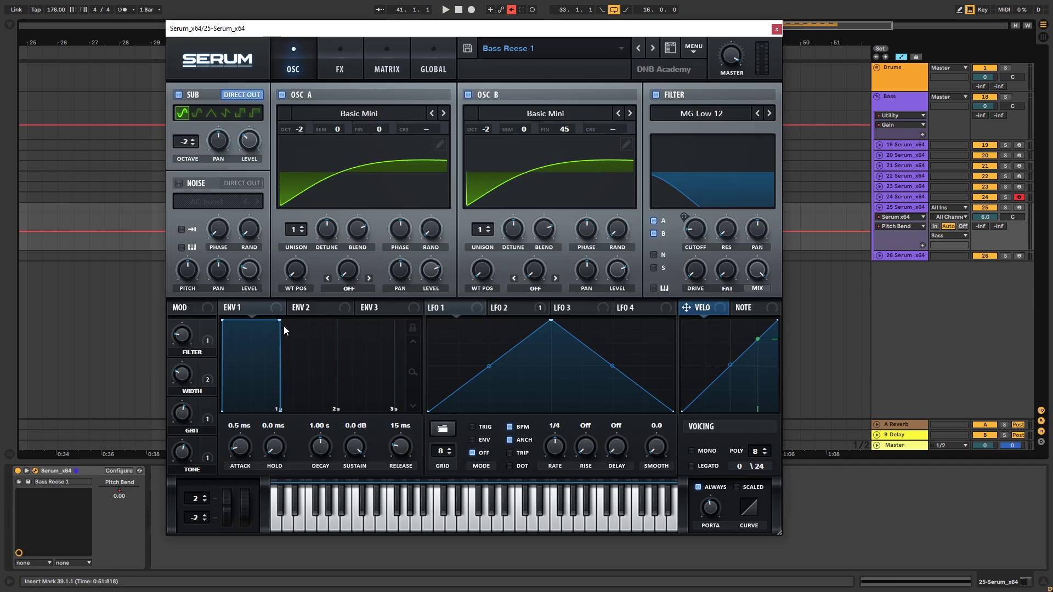
drag(201, 339, 201, 346)
drag(187, 411, 196, 379)
drag(182, 335, 213, 271)
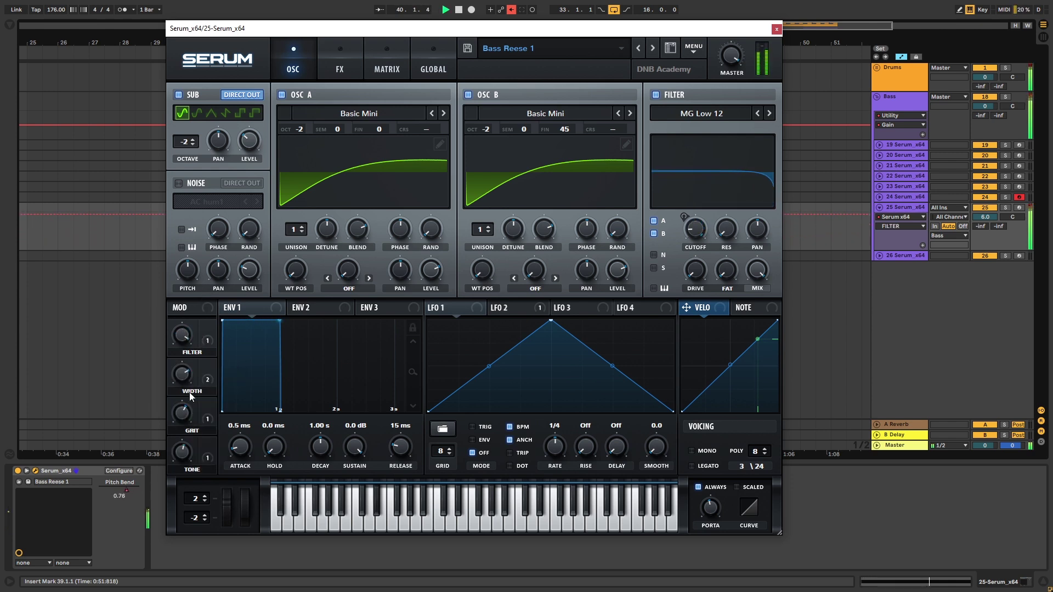
click(182, 454)
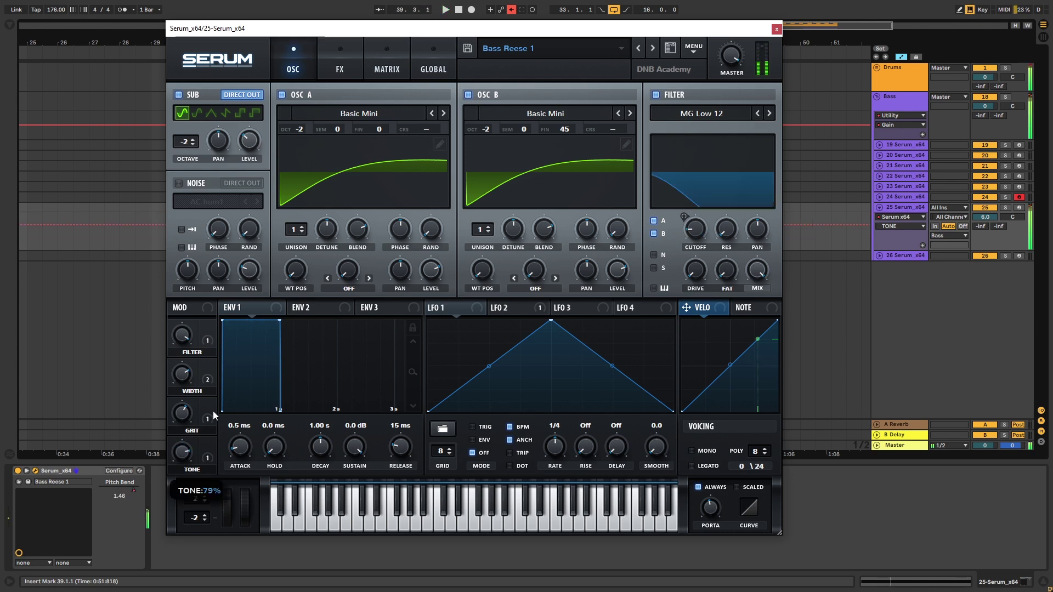
drag(182, 378, 185, 396)
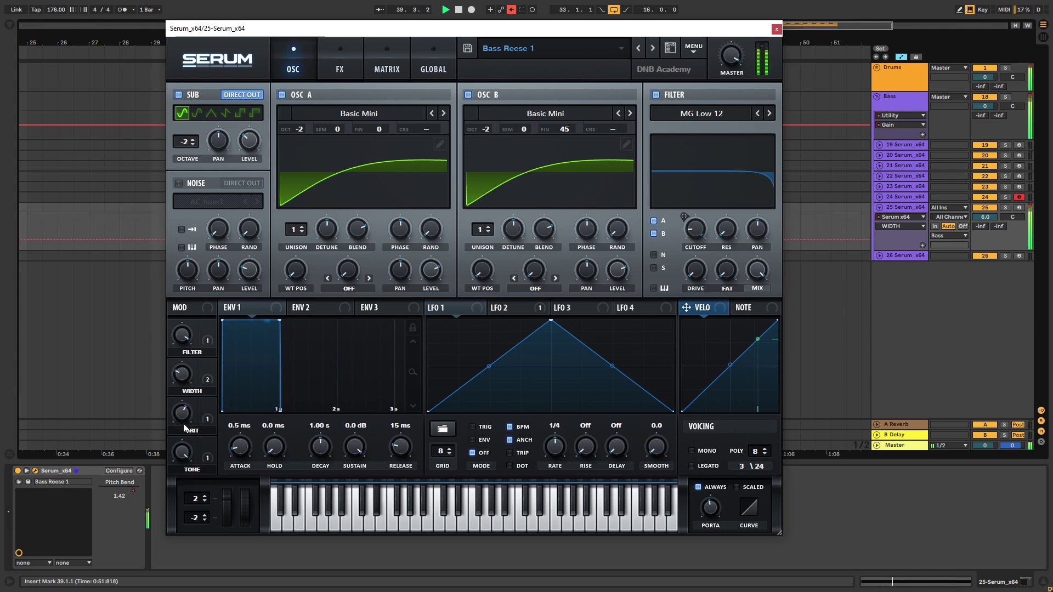
click(187, 341)
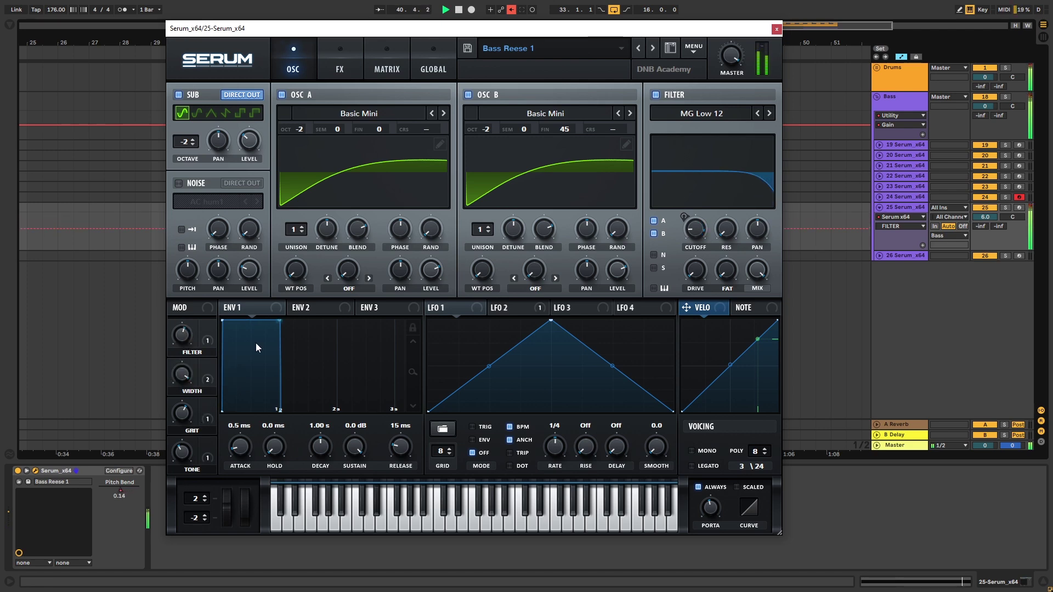
- Reduce the Flanger mix in the effects of the Bass Reese 1 preset and close the synth
click(340, 61)
scroll(402, 144, down, 3)
drag(718, 108, 705, 165)
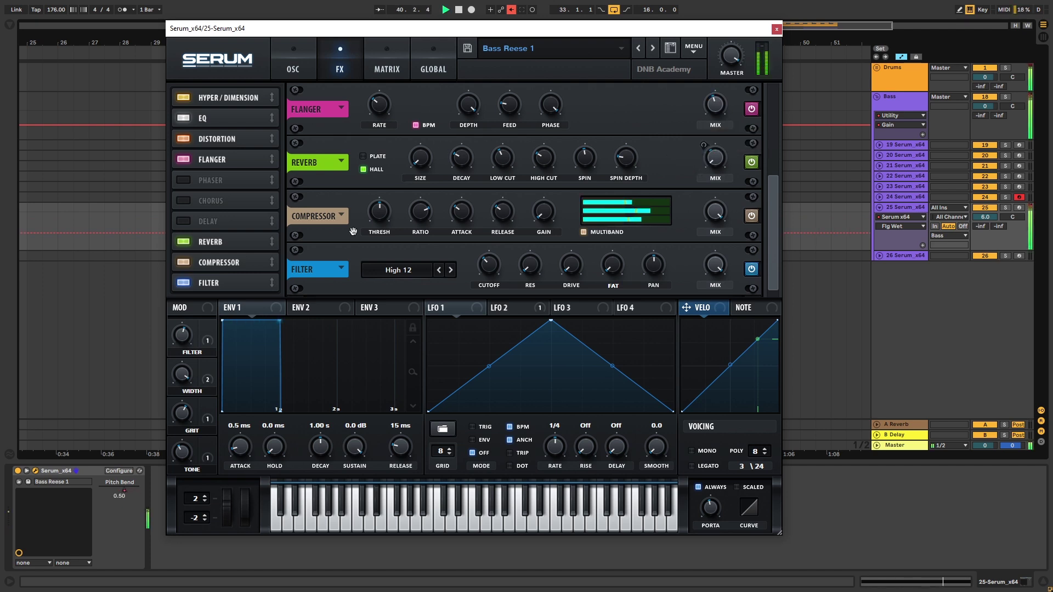
click(776, 31)
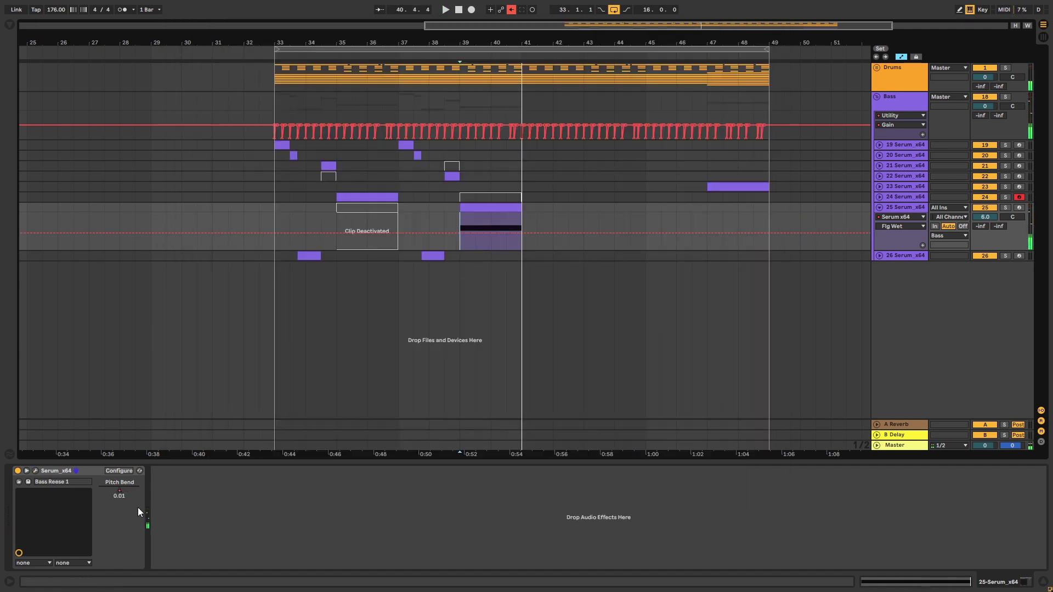
- Lower the Pitch Bend automation endpoint at bar 41 on the Bass Reese 1 track to the minimum and audition it
right_click(117, 485)
click(125, 489)
drag(521, 231, 520, 250)
key(space)
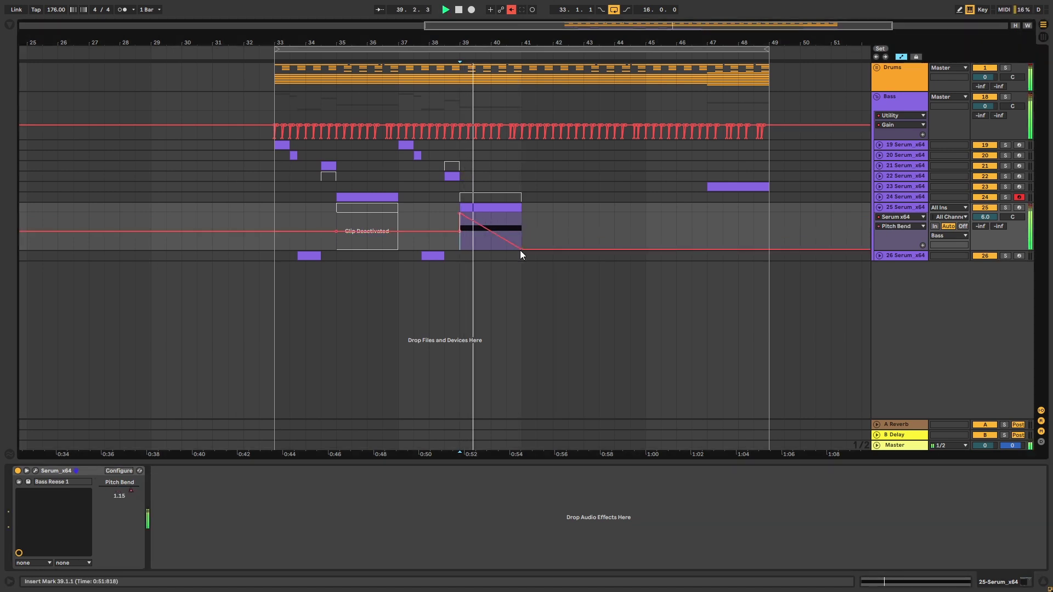
key(space)
- Copy the Serum tracks' bassline from bars 33–39 and paste it at bar 41
drag(521, 256, 459, 256)
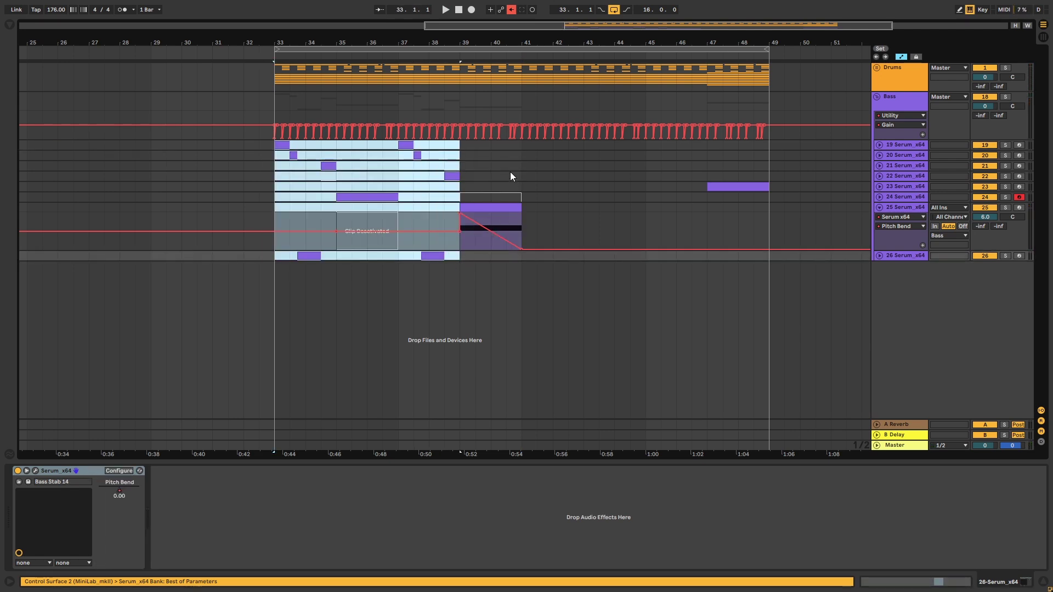
key(ctrl+c)
click(521, 146)
key(ctrl+v)
- Reverse the Pitch Bend automation on the Bass Stab 3 clip so it rises from bar 47 to bar 49
click(878, 187)
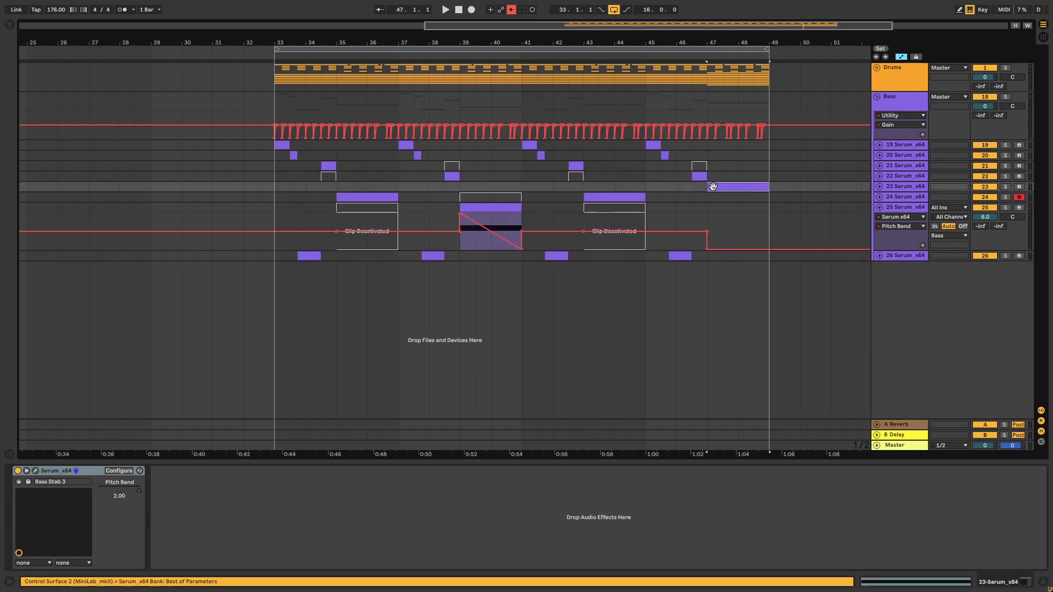
click(879, 187)
key(space)
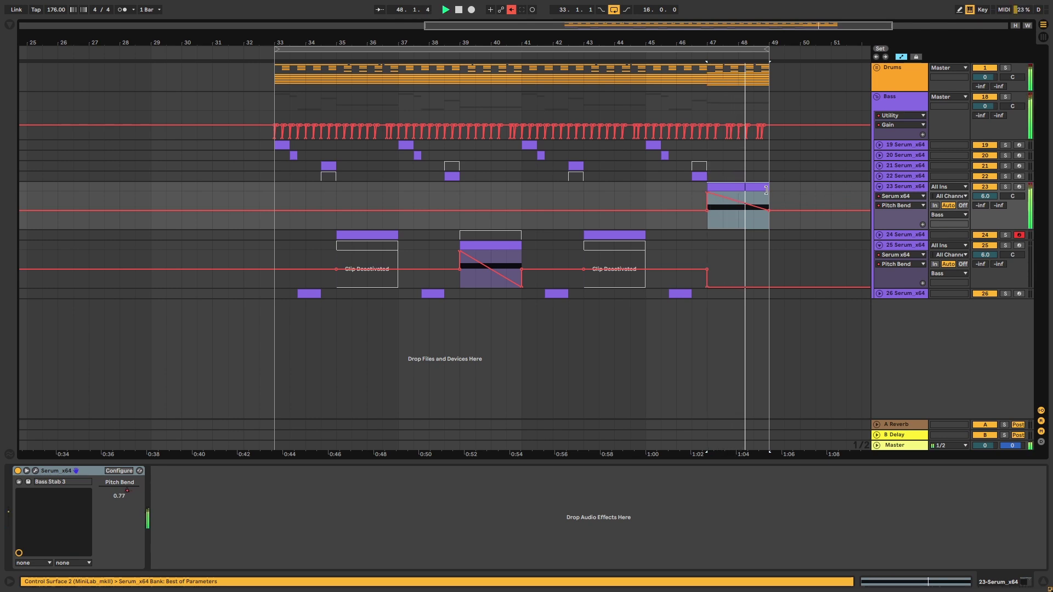
click(800, 195)
key(space)
drag(707, 192, 716, 227)
click(712, 207)
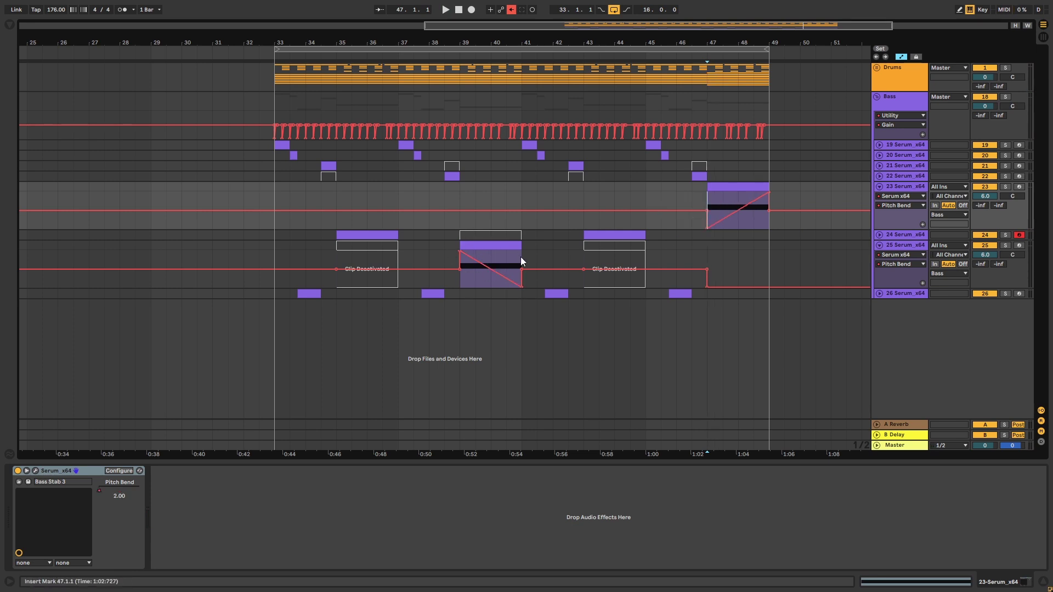
- Play the full loop and set the volume of the Bass Reese 1 track to 1.1 dB and Bass Stab 3 to 2.0 dB
key(space)
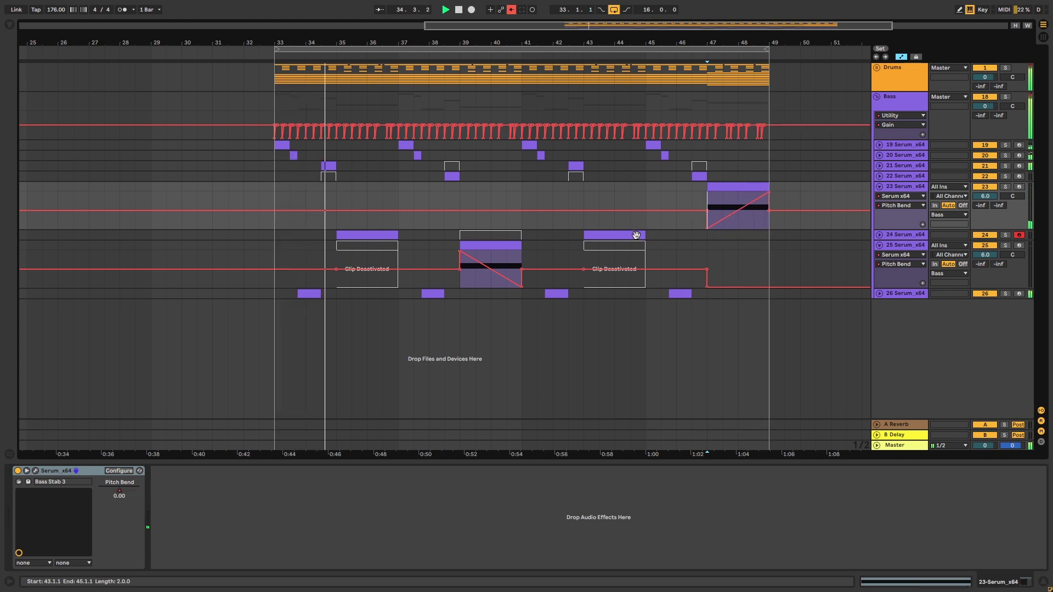
click(880, 234)
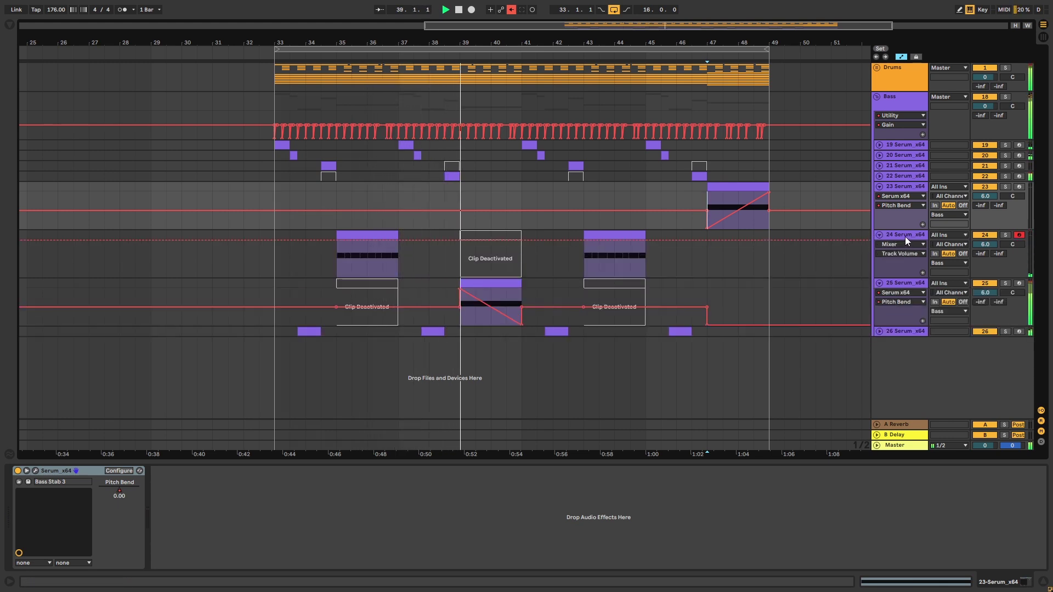
click(985, 292)
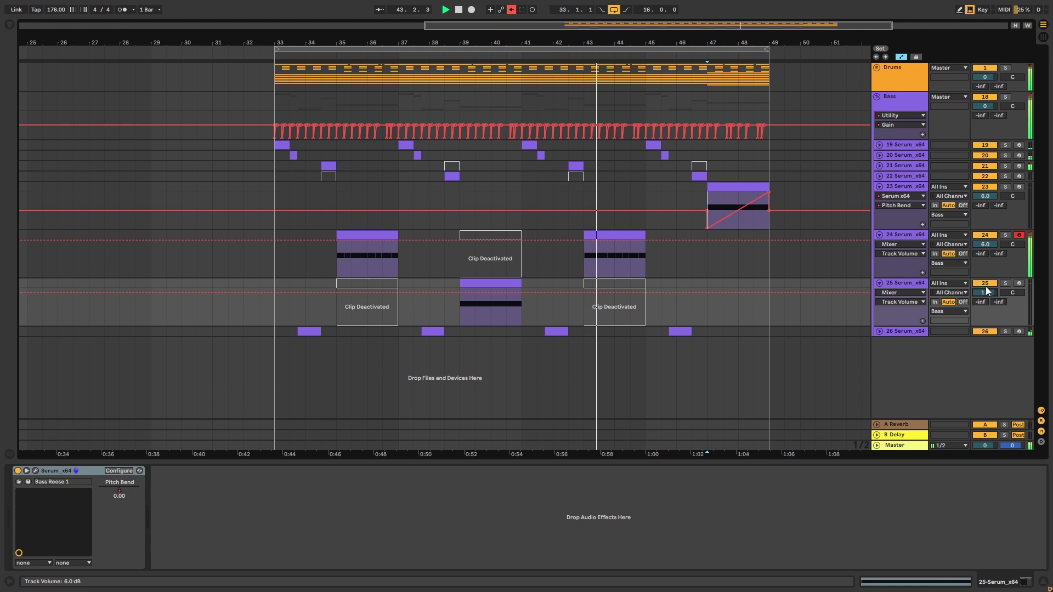
click(880, 166)
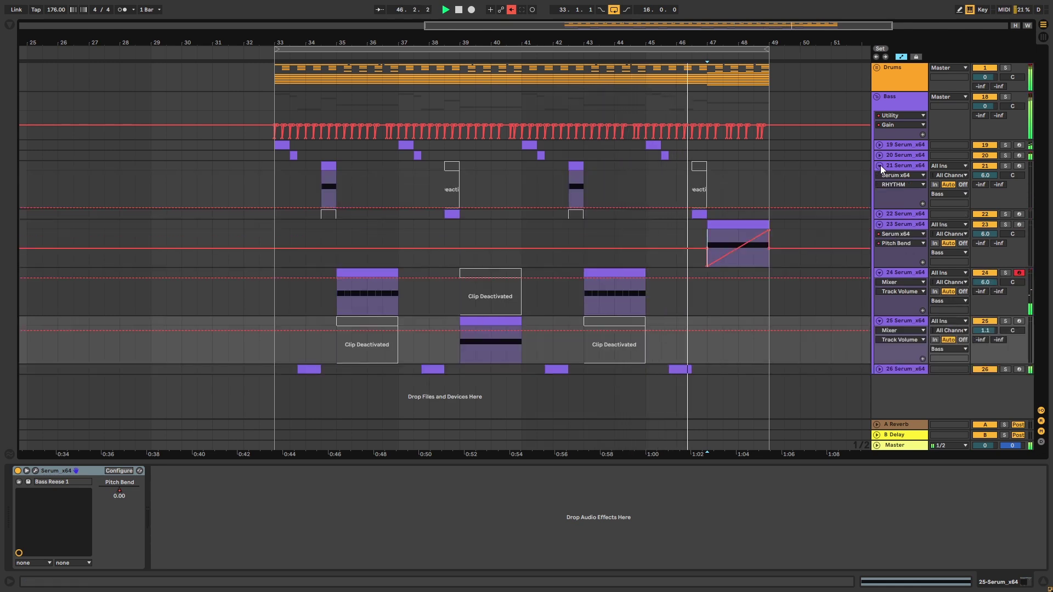
drag(988, 234, 988, 253)
key(space)
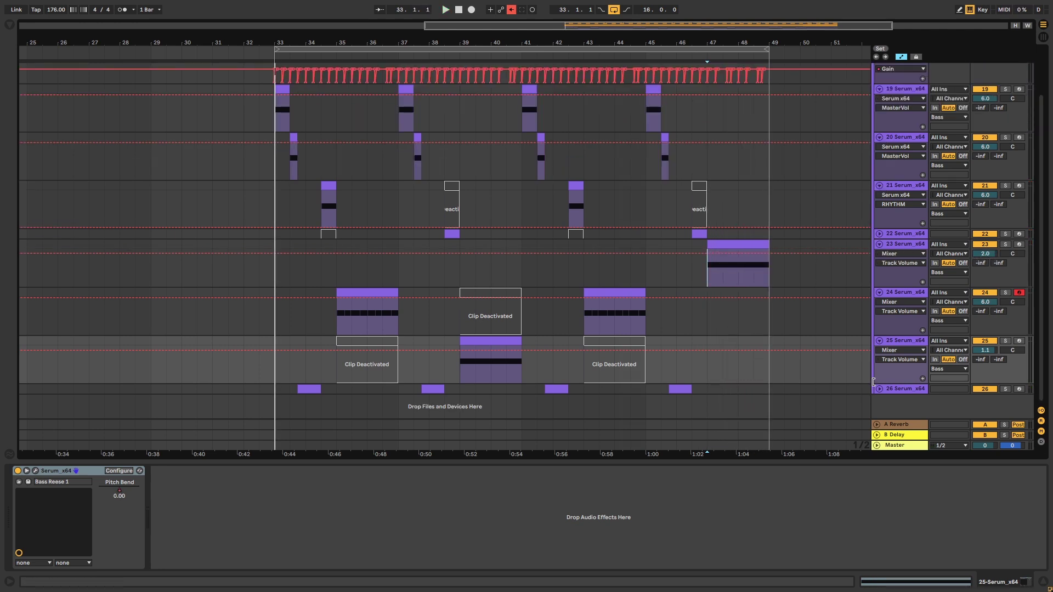
- Expand the Serum bass tracks and play the full 16-bar loop from bar 33 to review the bassline
click(879, 388)
scroll(880, 374, up, 3)
scroll(879, 371, down, 4)
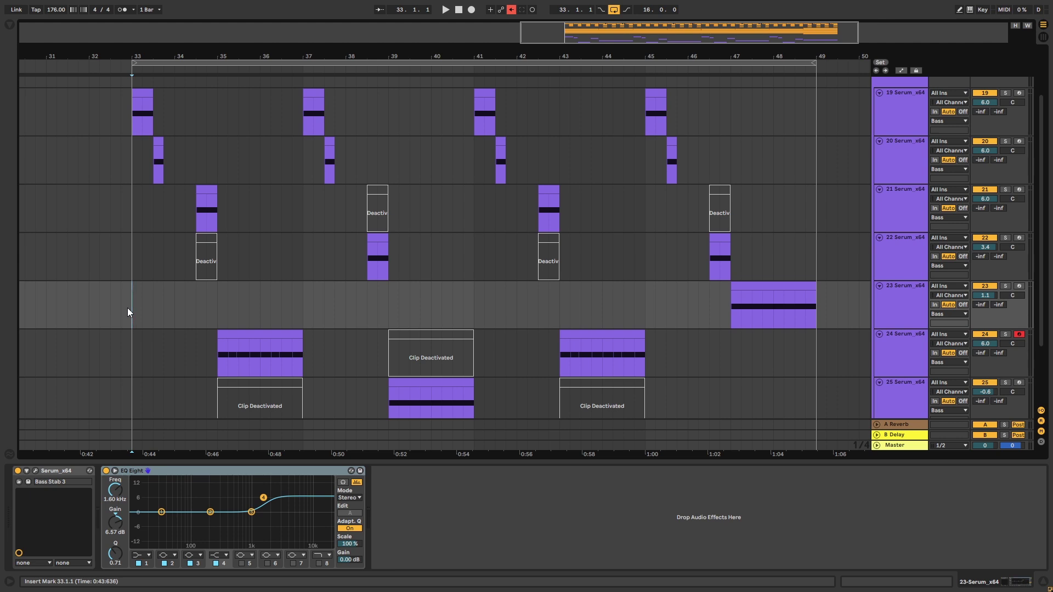
key(space)
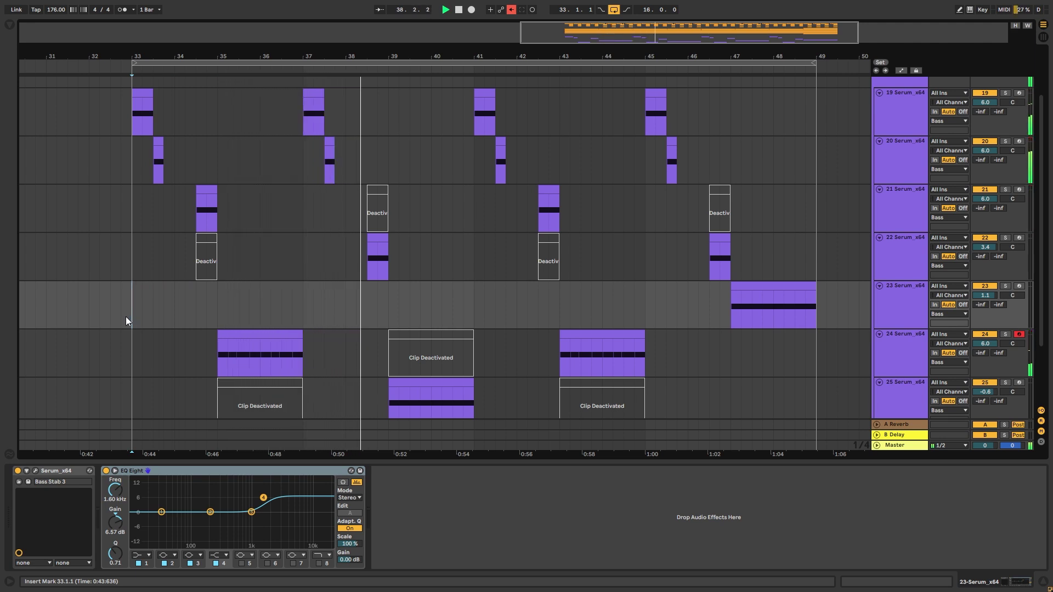
scroll(132, 311, down, 3)
scroll(133, 311, up, 4)
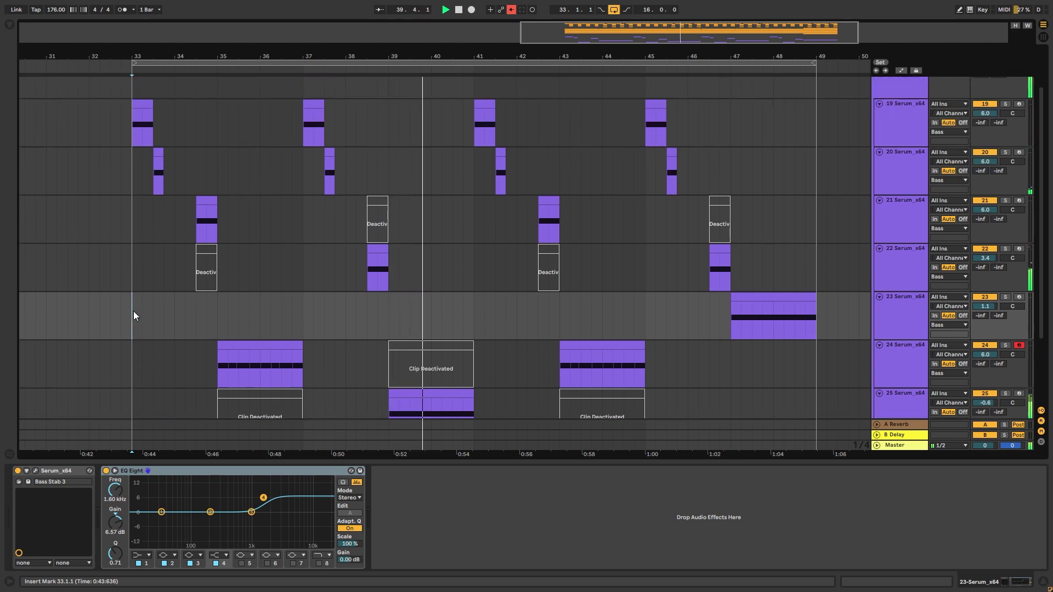
scroll(138, 316, down, 3)
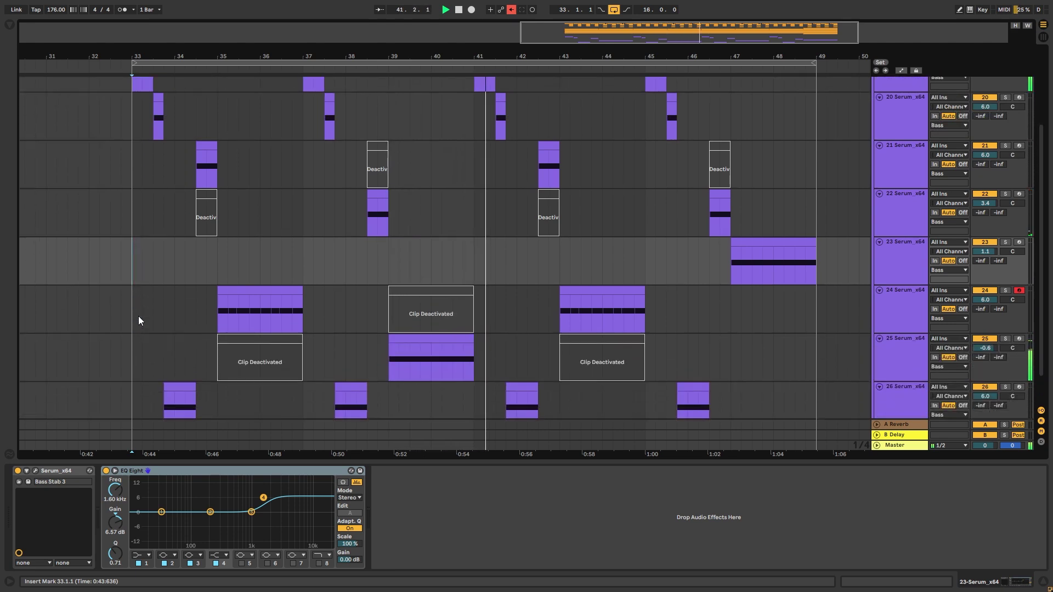
scroll(138, 316, down, 1)
drag(1041, 340, 1050, 309)
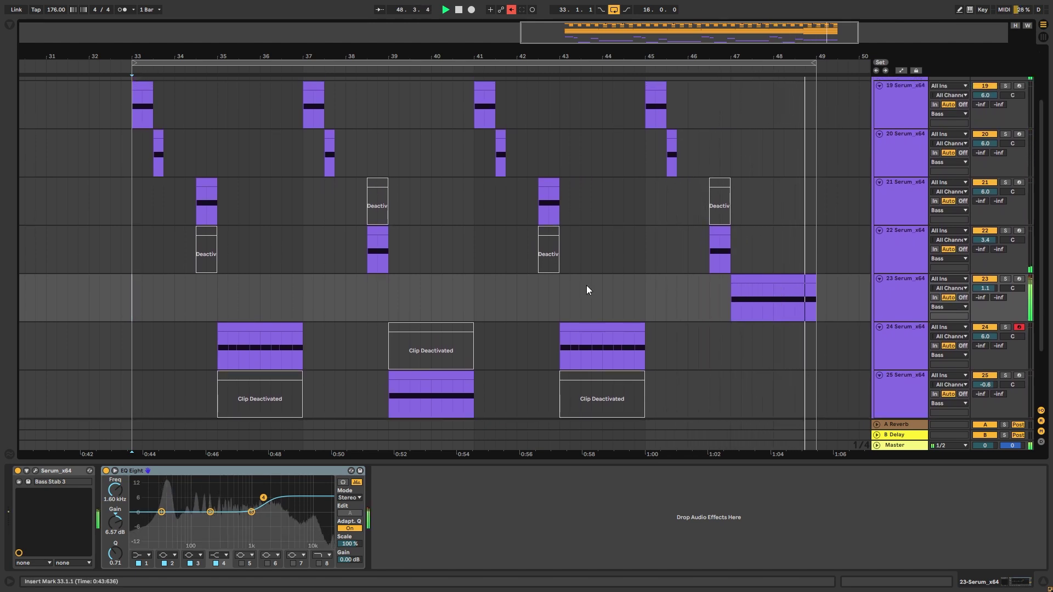
key(space)
- Select the first Bass Stab 12 clip in bar 33 and audition it from there
click(159, 137)
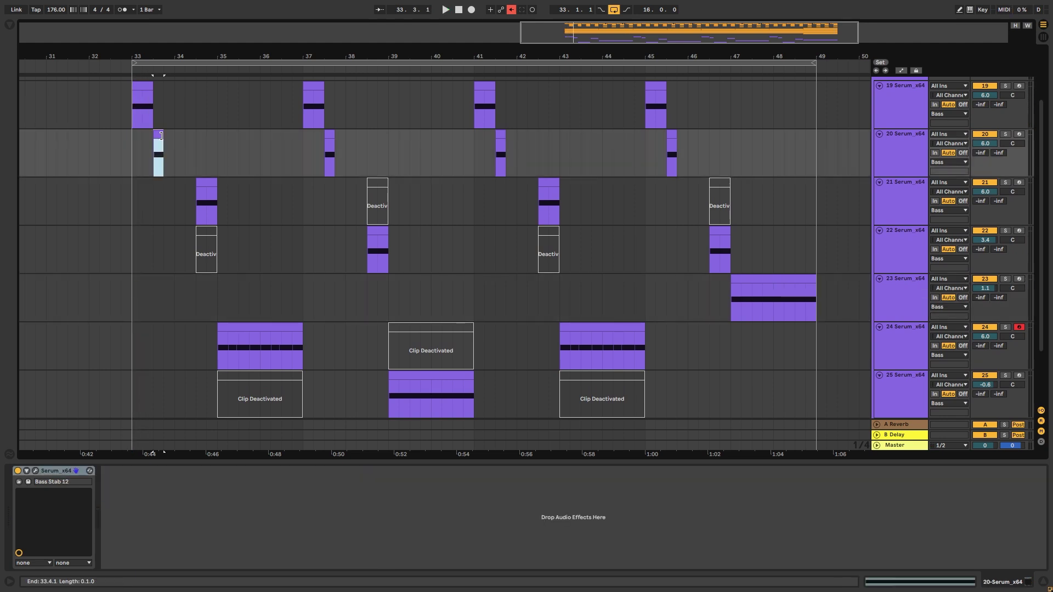
key(space)
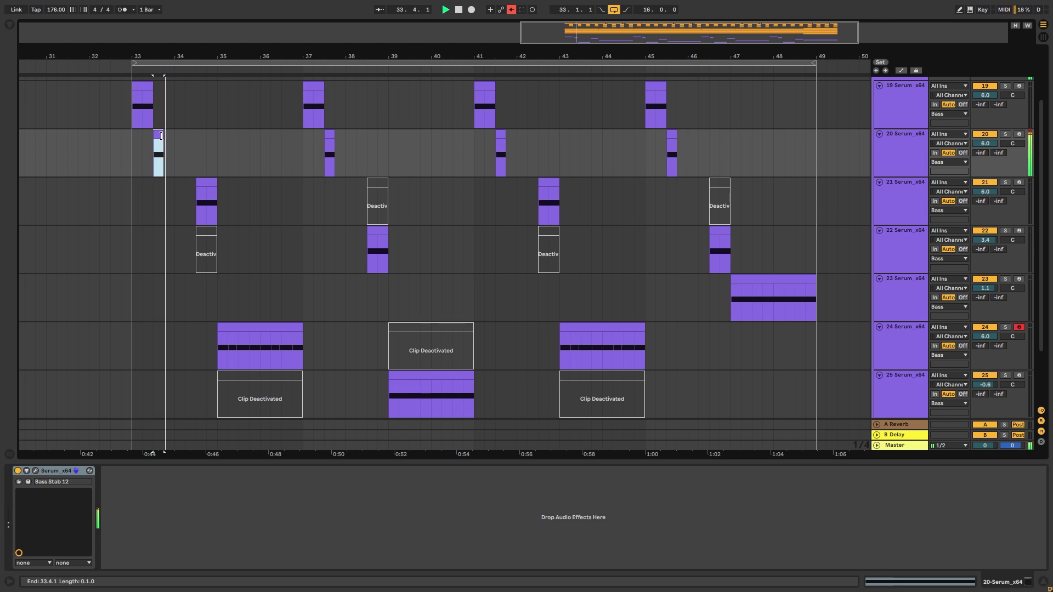
key(space)
- Open the Serum editor for the Bass Stab 12 track and examine its LFO 2 and LFO 1 modulation
scroll(131, 151, up, 1)
click(132, 151)
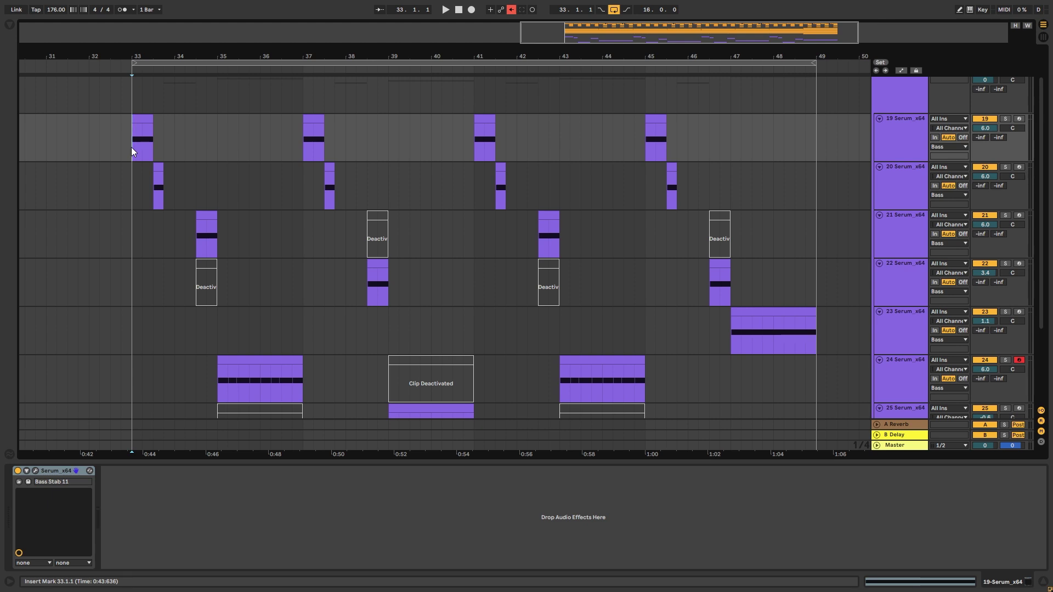
scroll(130, 147, down, 1)
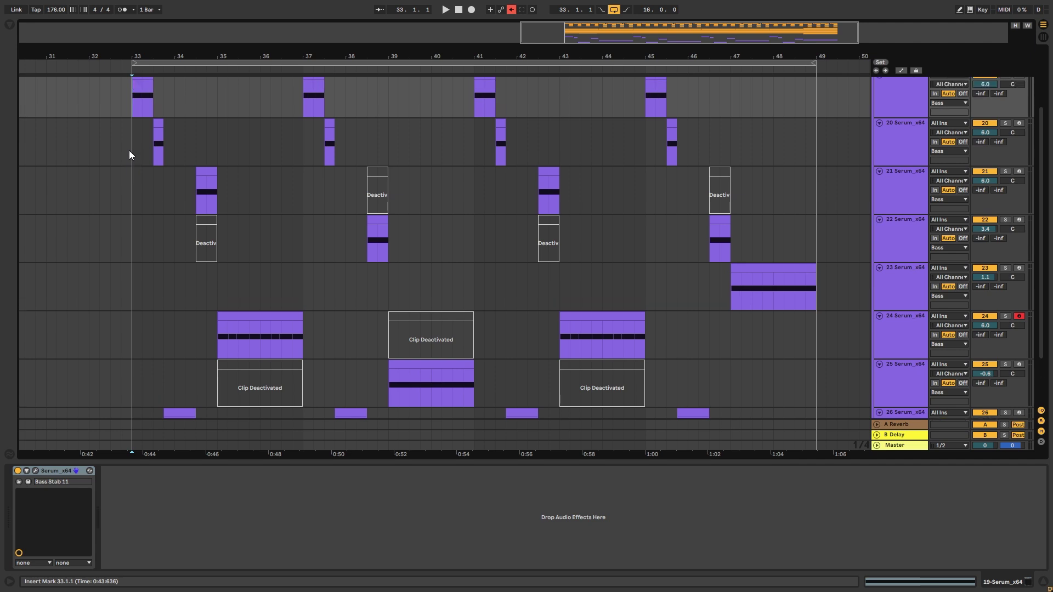
scroll(129, 150, up, 1)
click(129, 146)
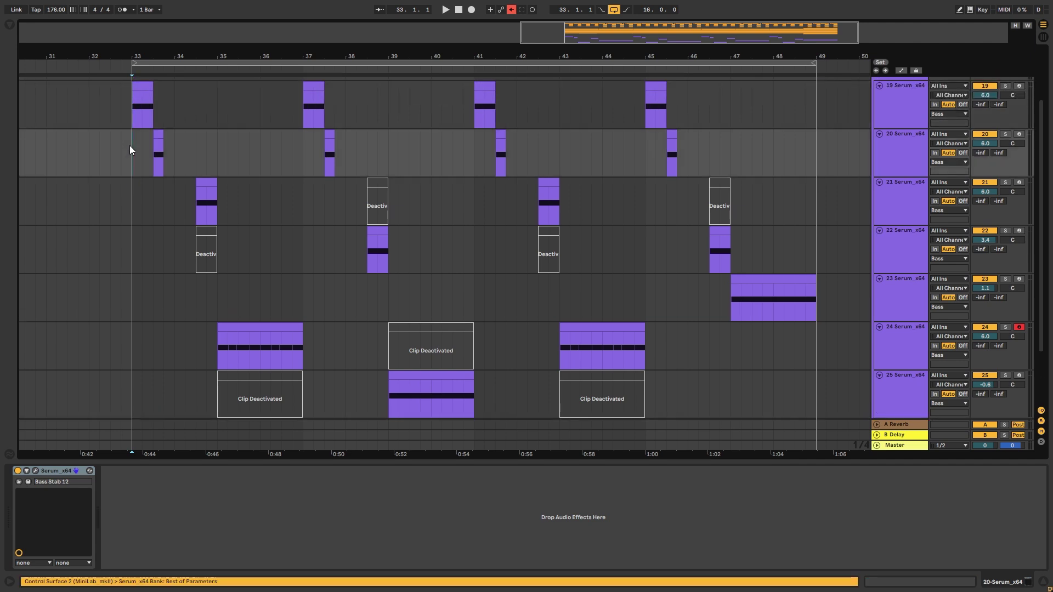
click(36, 471)
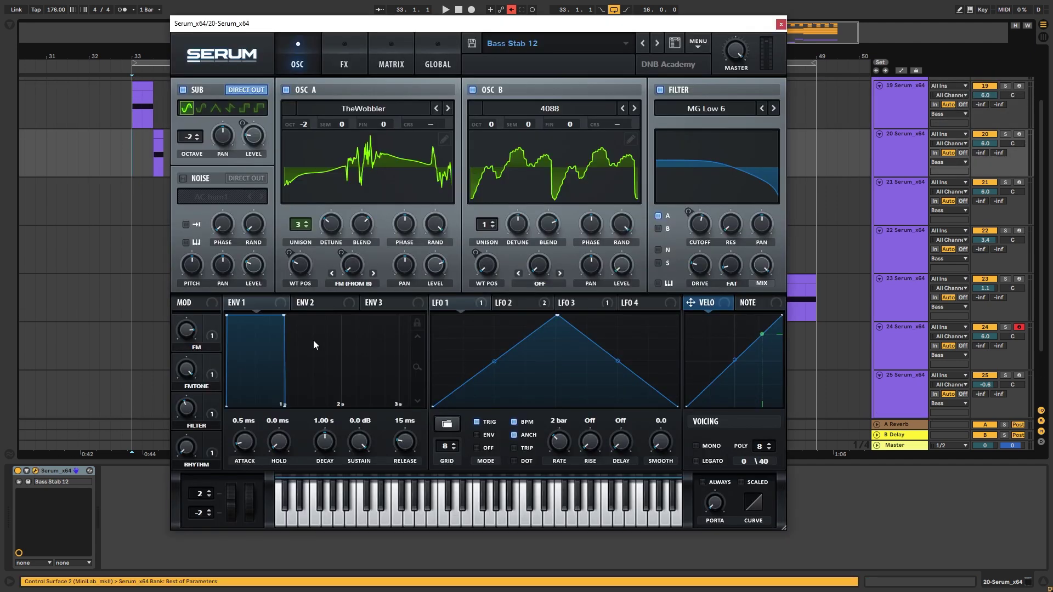
click(540, 307)
click(482, 305)
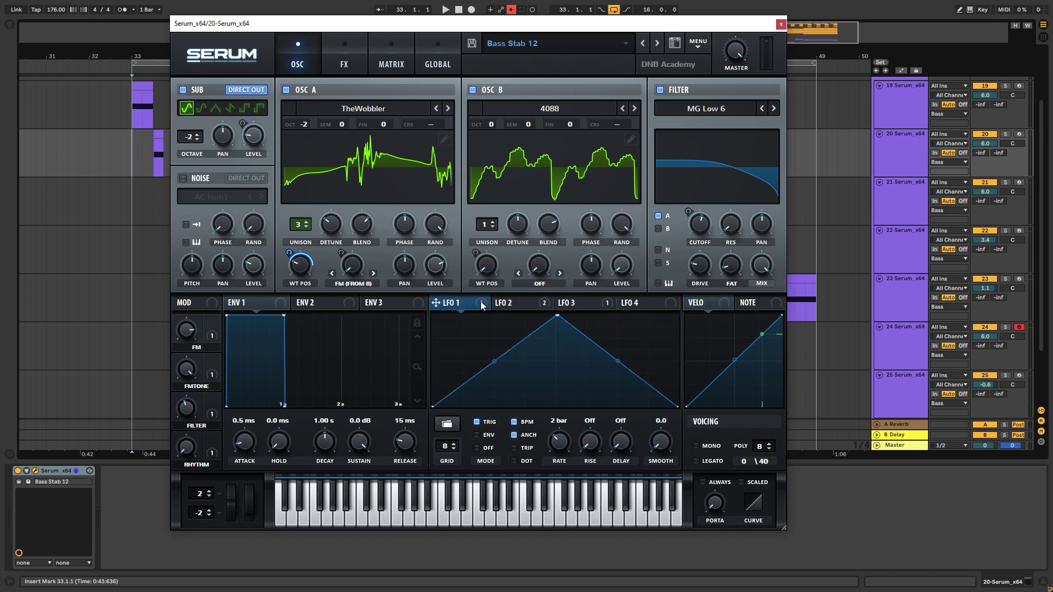